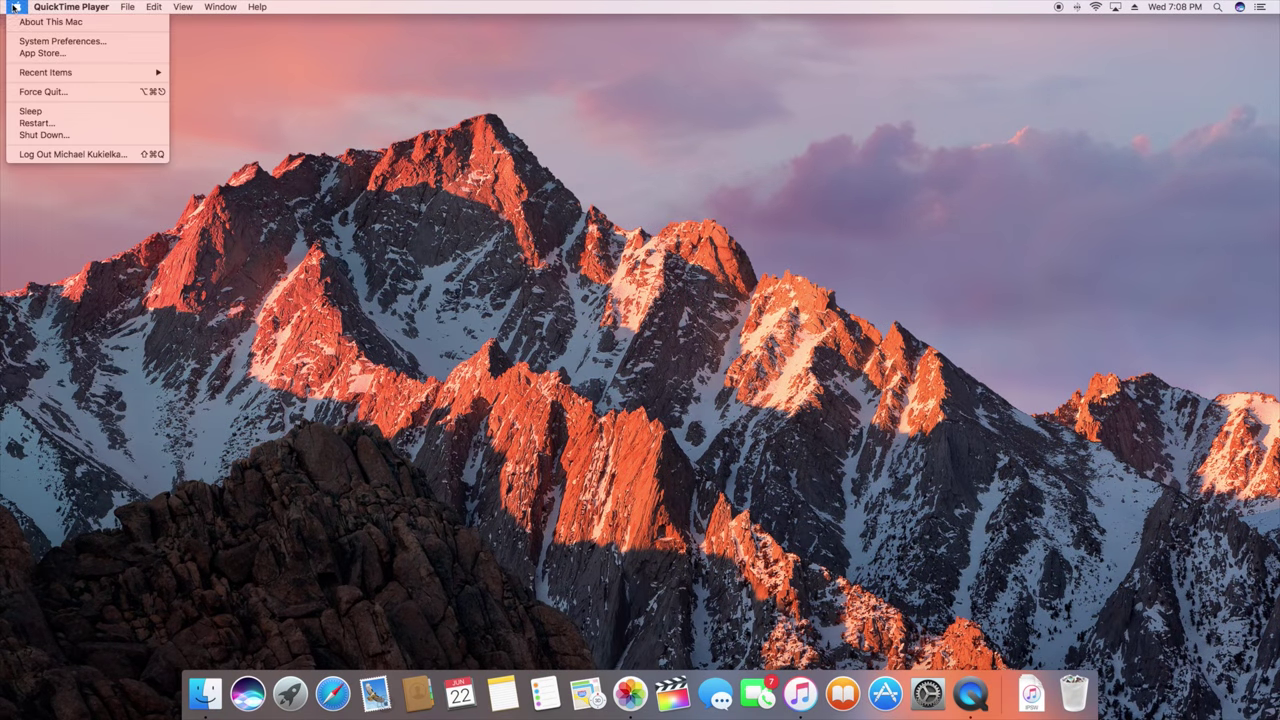
View the Mac's version and hardware overview, dismiss the Siri panel and close the overview window
{"action": "left_click", "coordinate": [34, 26]}
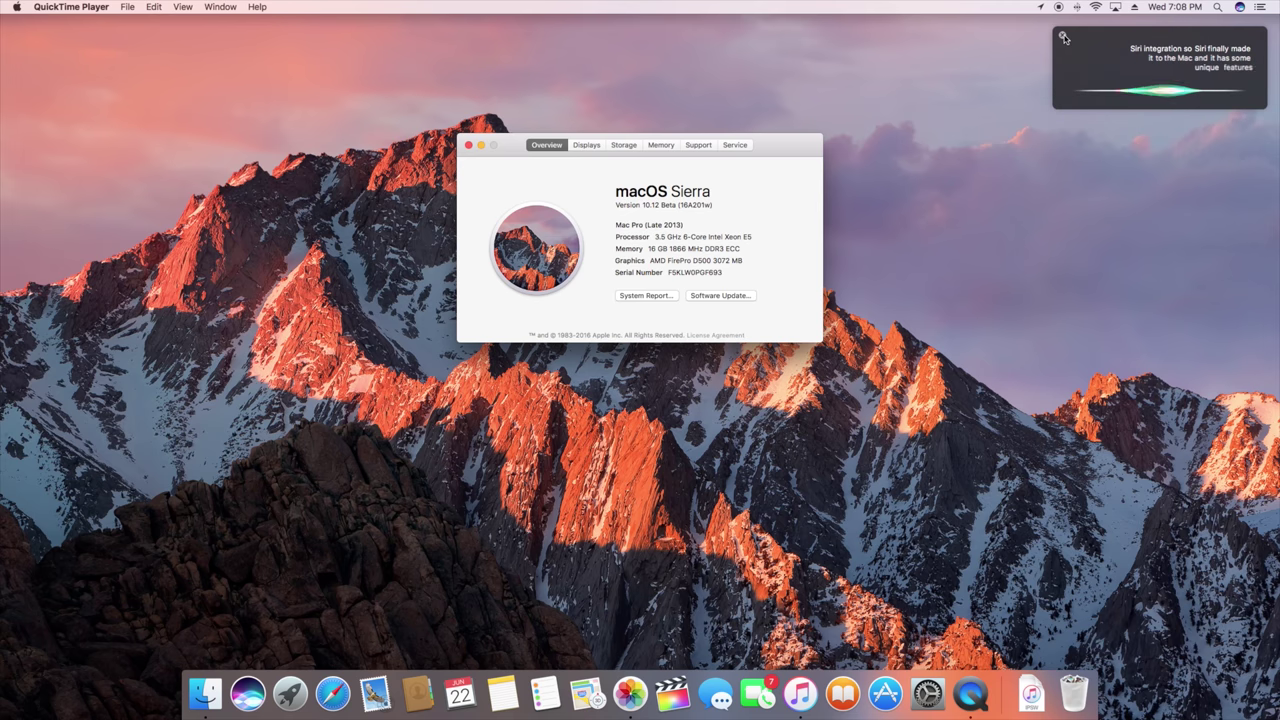
{"action": "left_click", "coordinate": [1062, 35]}
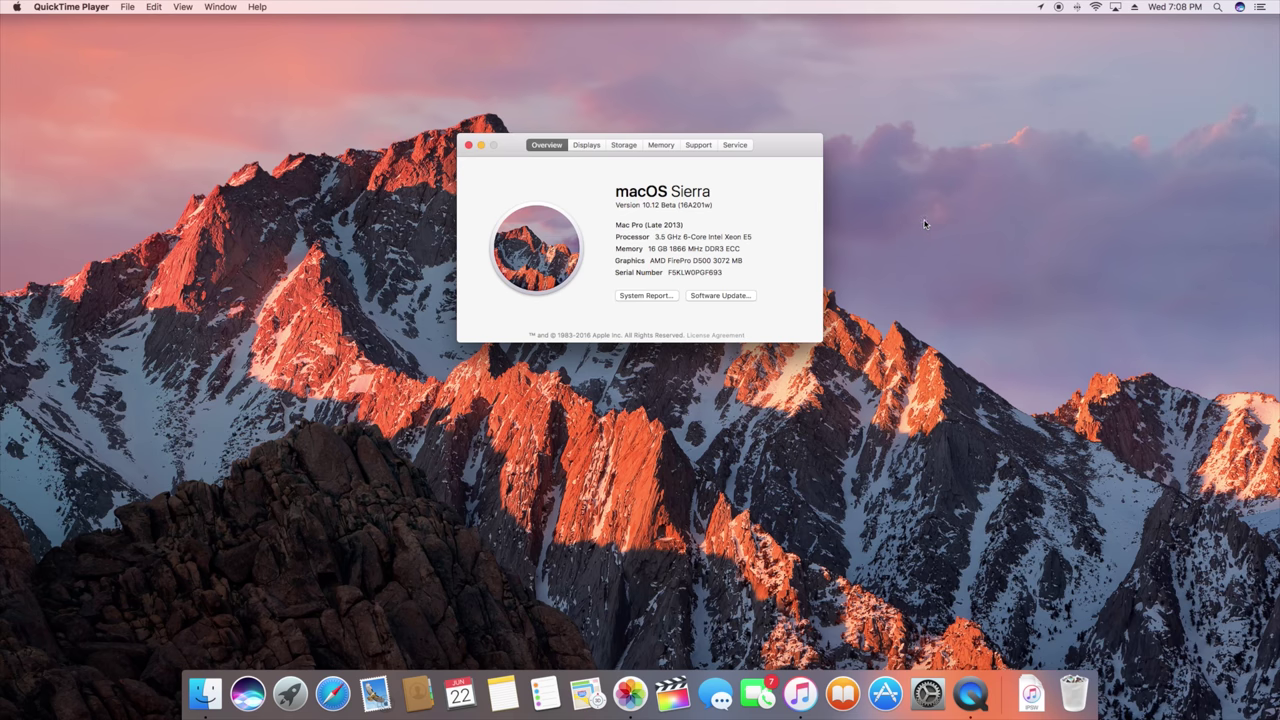
{"action": "left_click_drag", "start_coordinate": [642, 205], "coordinate": [660, 204]}
{"action": "left_click", "coordinate": [469, 147]}
{"action": "left_click", "coordinate": [16, 7]}
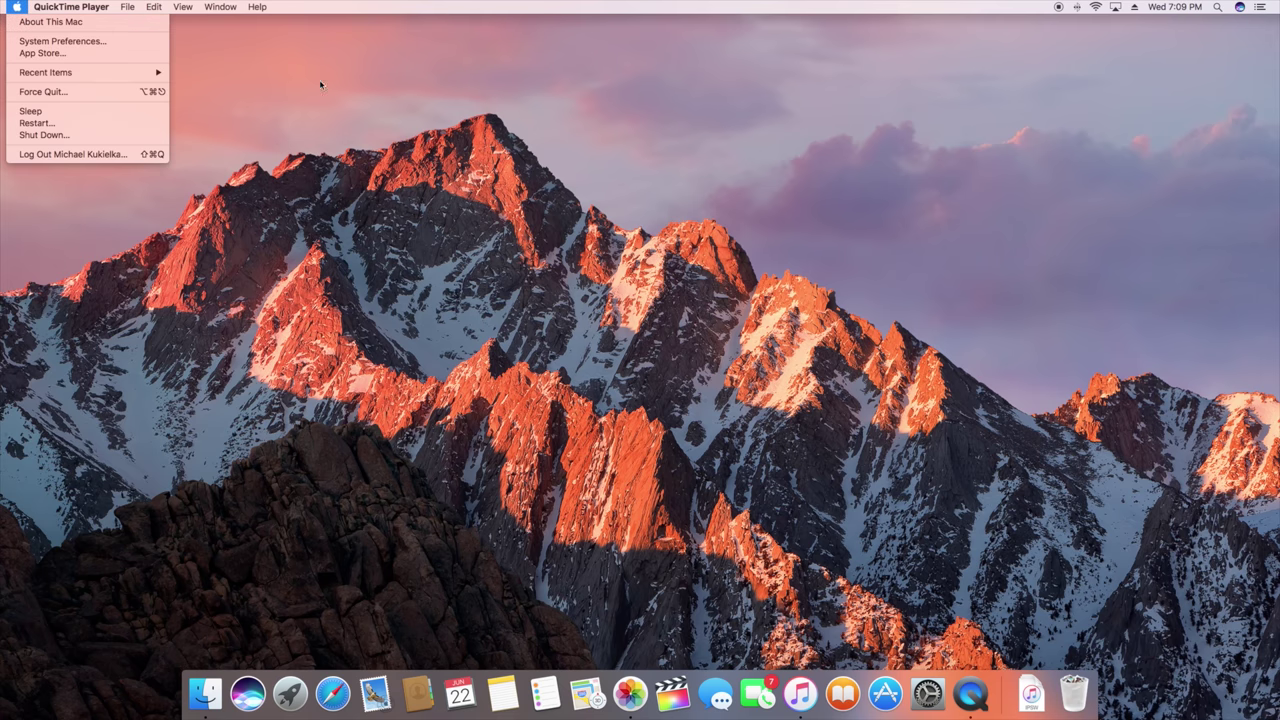
{"action": "left_click", "coordinate": [683, 435]}
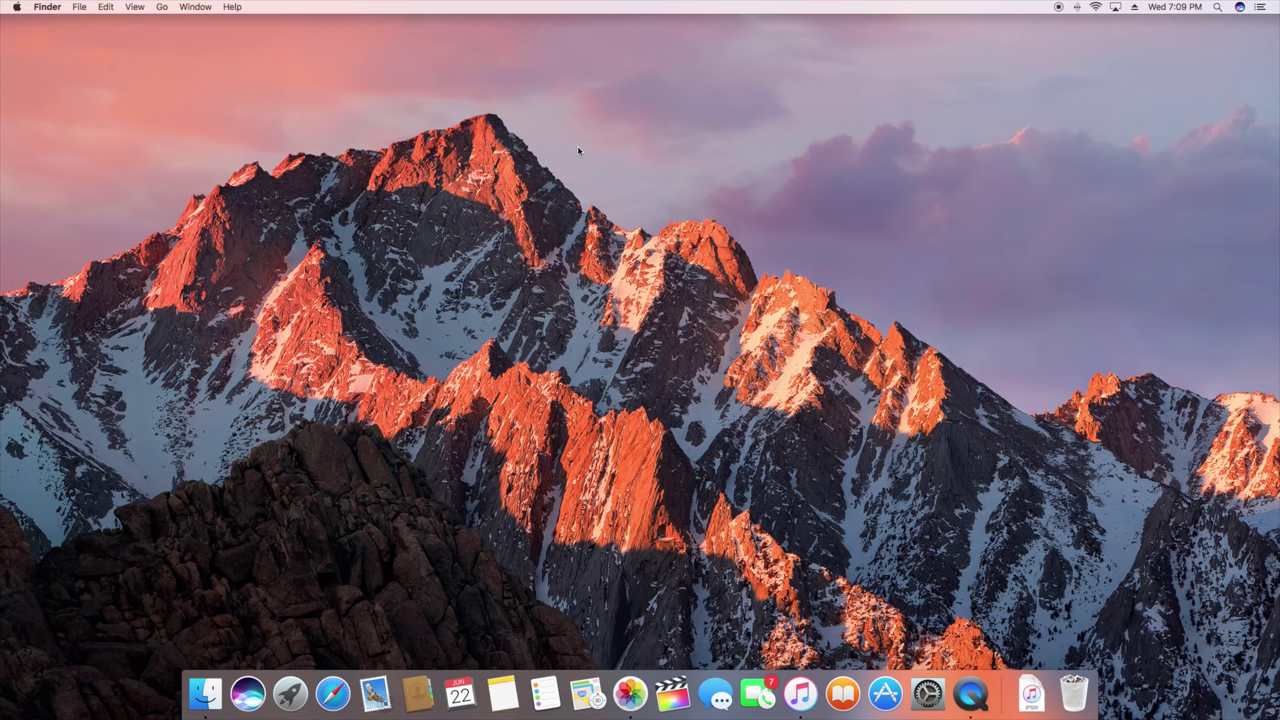
Look through the Today widgets and the notification list in Notification Center and close it
{"action": "left_click", "coordinate": [1260, 7]}
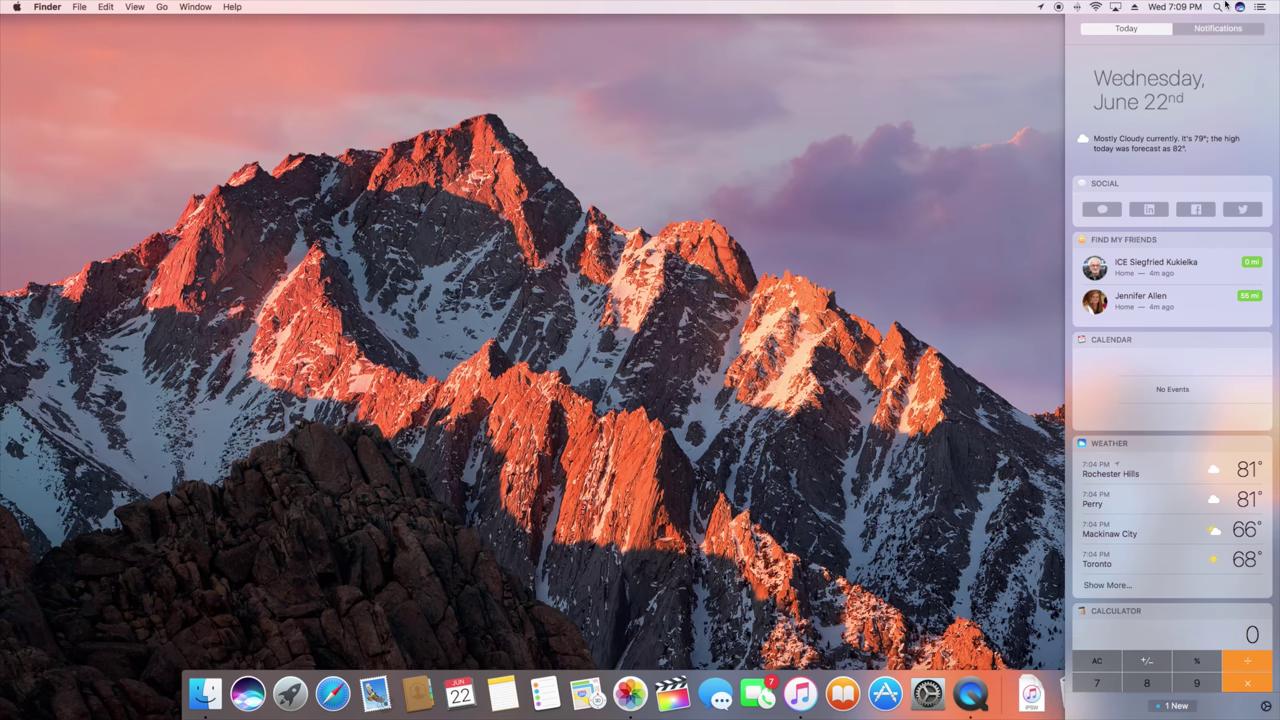
{"action": "left_click", "coordinate": [1229, 28]}
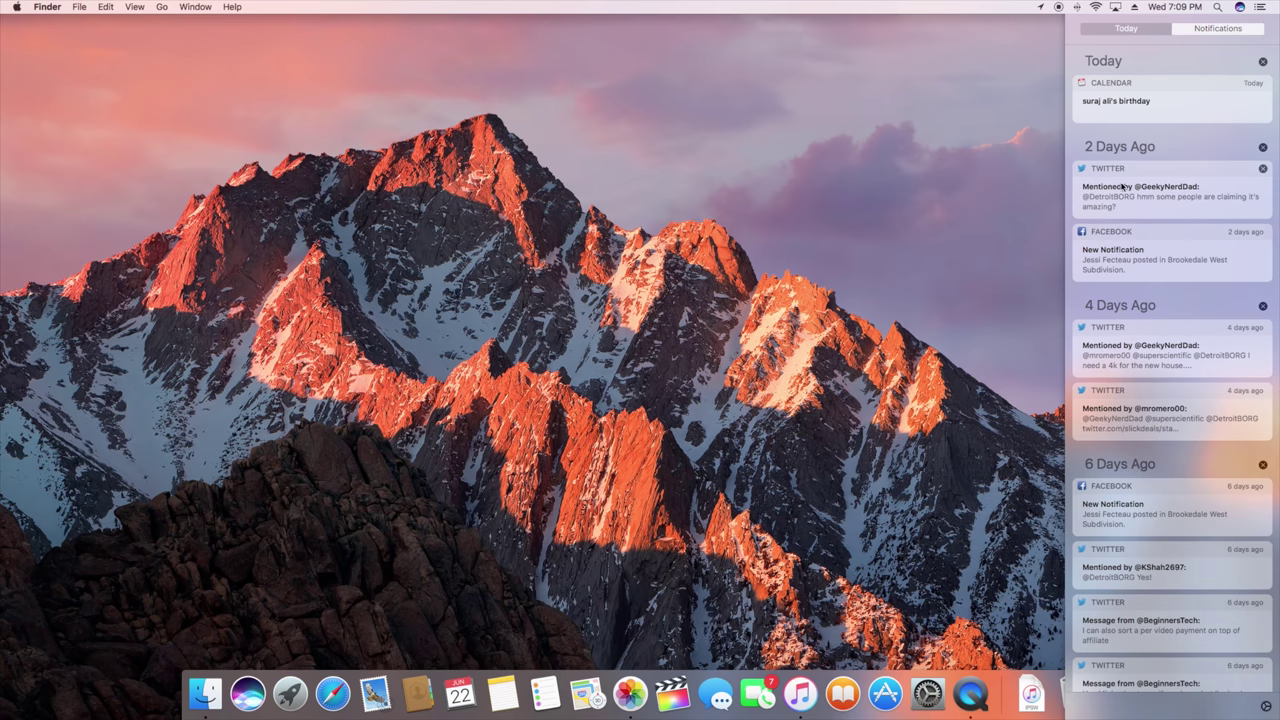
{"action": "scroll", "coordinate": [1158, 220], "scroll_direction": "up", "scroll_amount": 2}
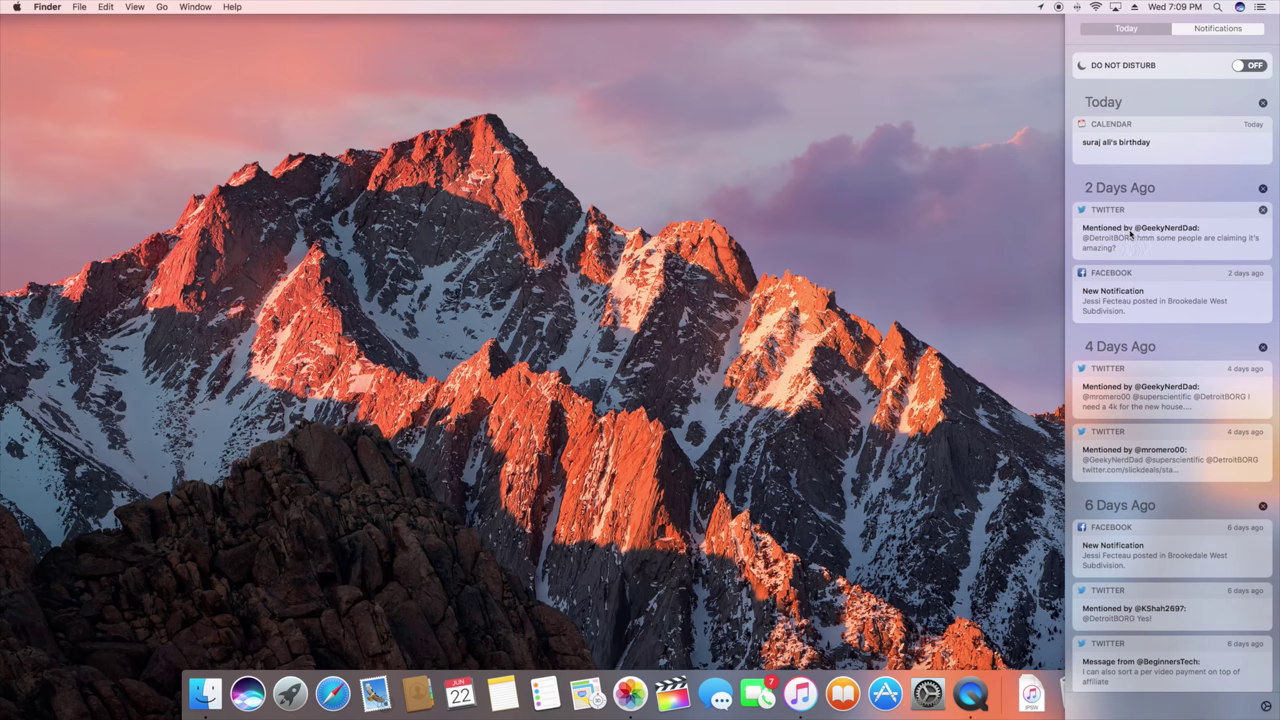
{"action": "left_click", "coordinate": [1128, 29]}
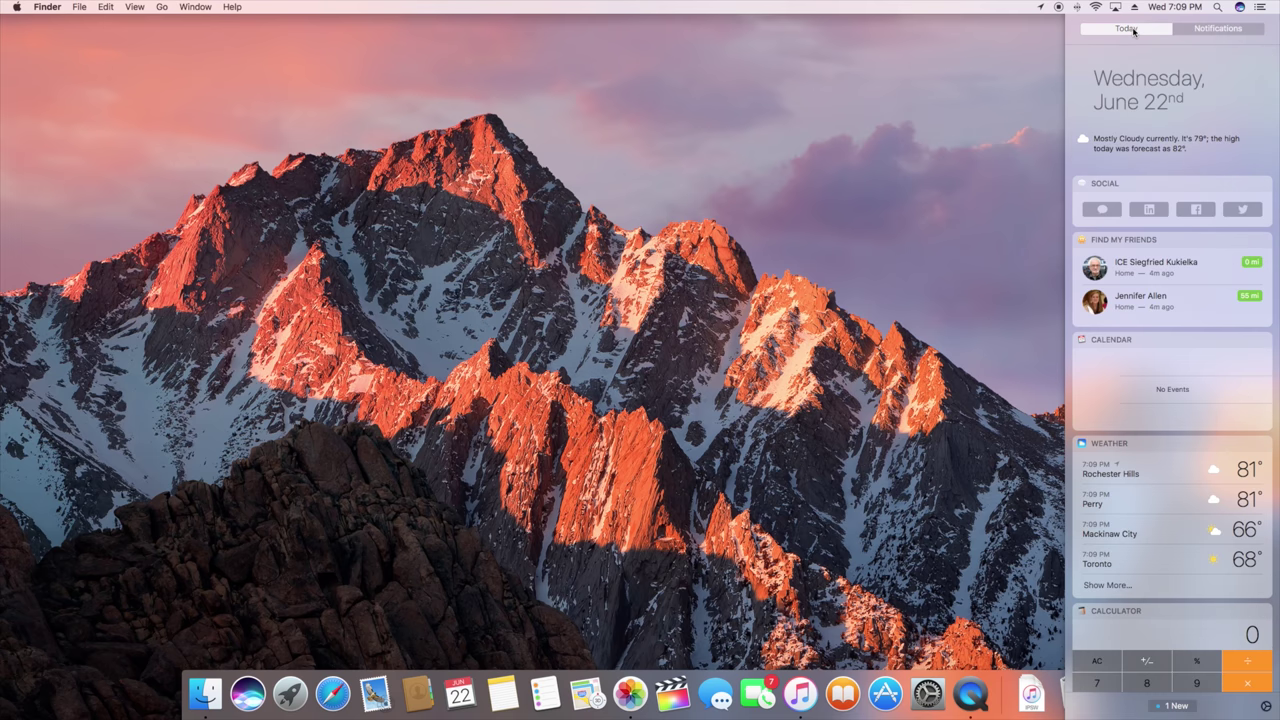
{"action": "left_click", "coordinate": [1217, 27]}
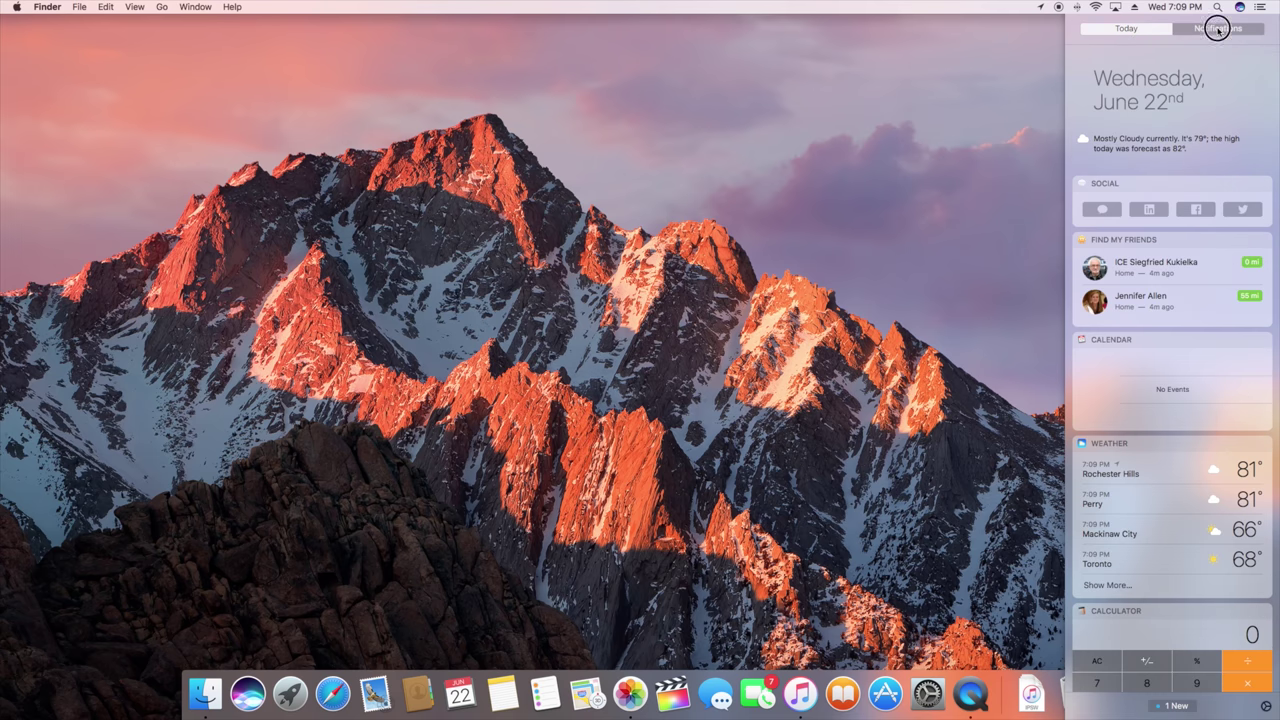
{"action": "left_click", "coordinate": [1127, 30]}
{"action": "left_click", "coordinate": [974, 105]}
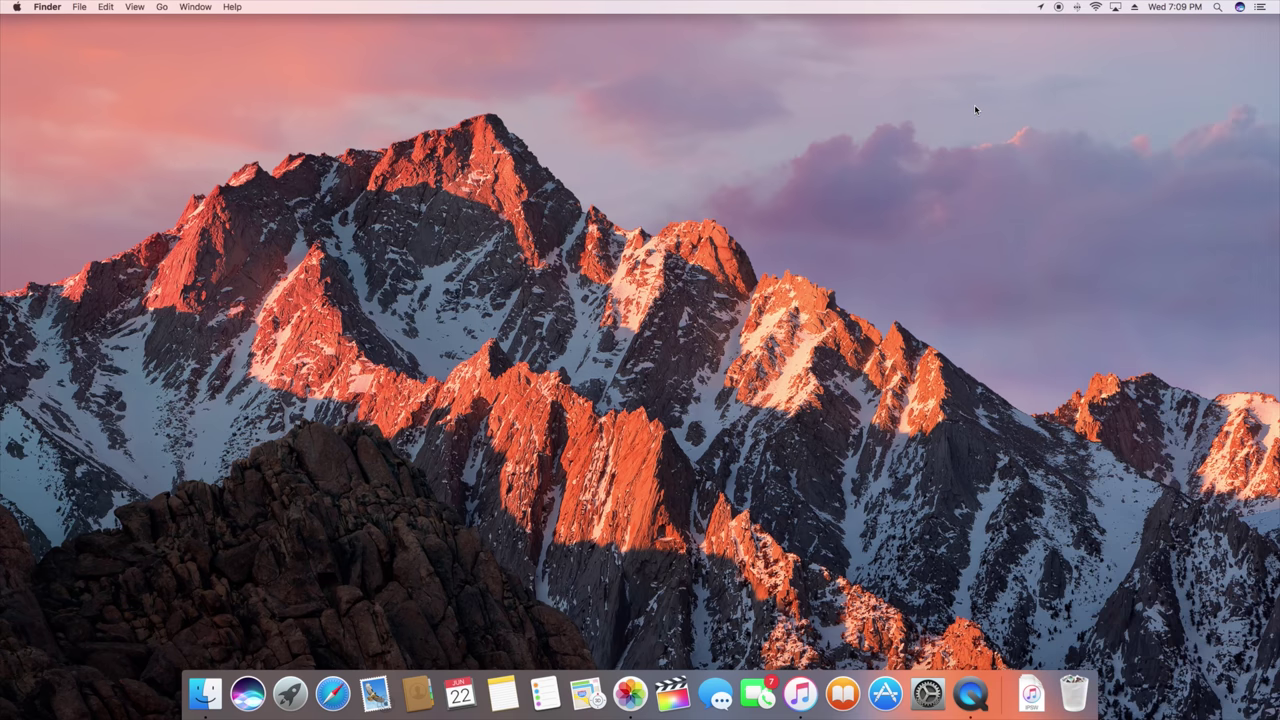
Open the storage management recommendations for Macintosh HD and review the files under Reduce Clutter
{"action": "left_click", "coordinate": [14, 7]}
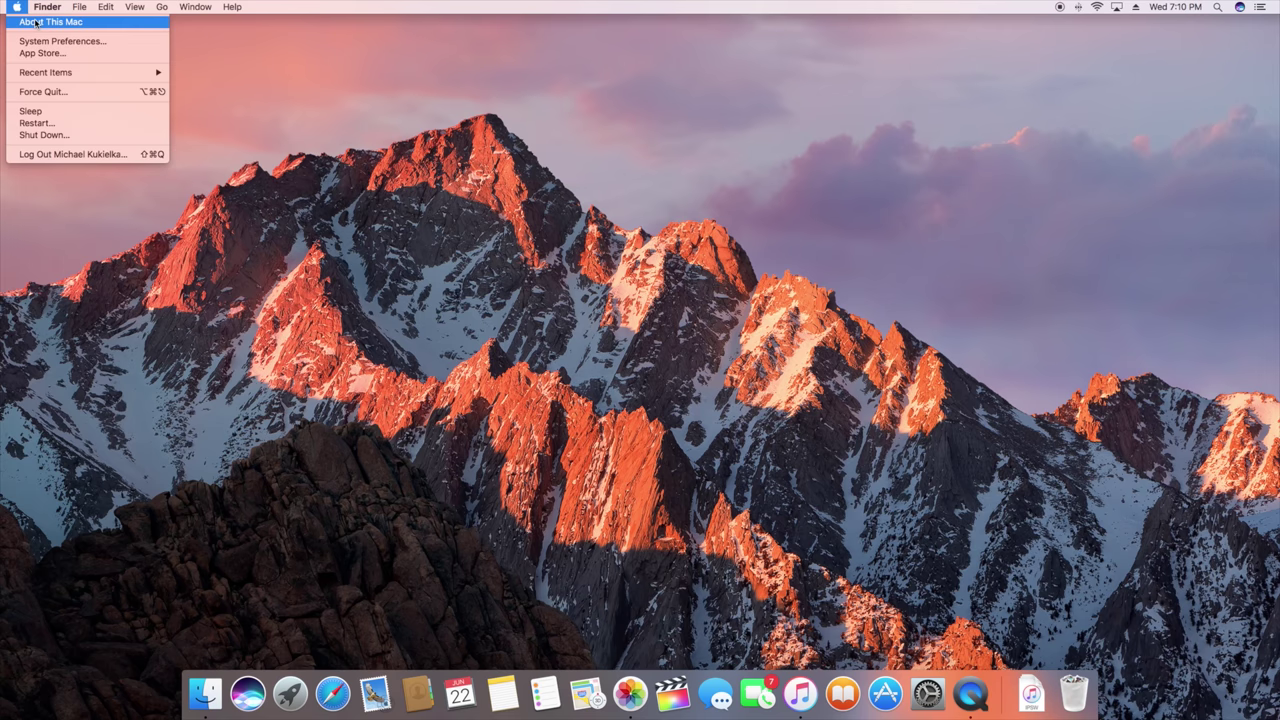
{"action": "left_click", "coordinate": [783, 188]}
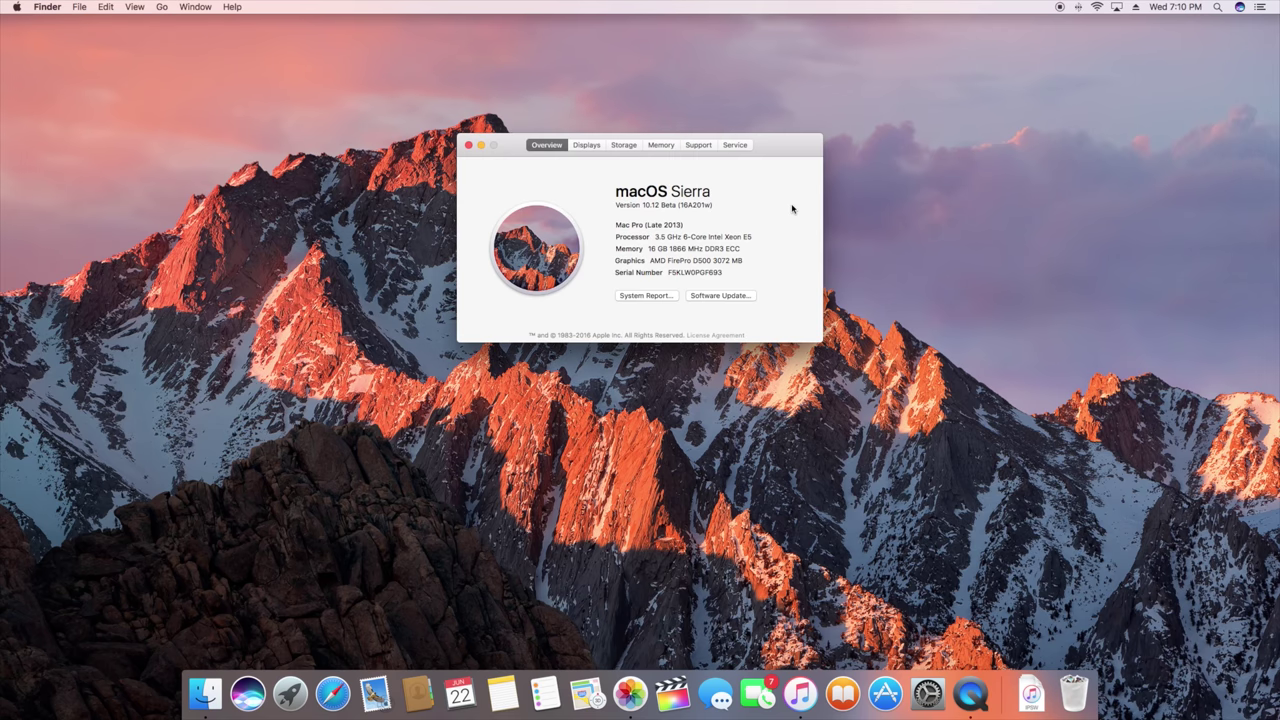
{"action": "left_click", "coordinate": [621, 147]}
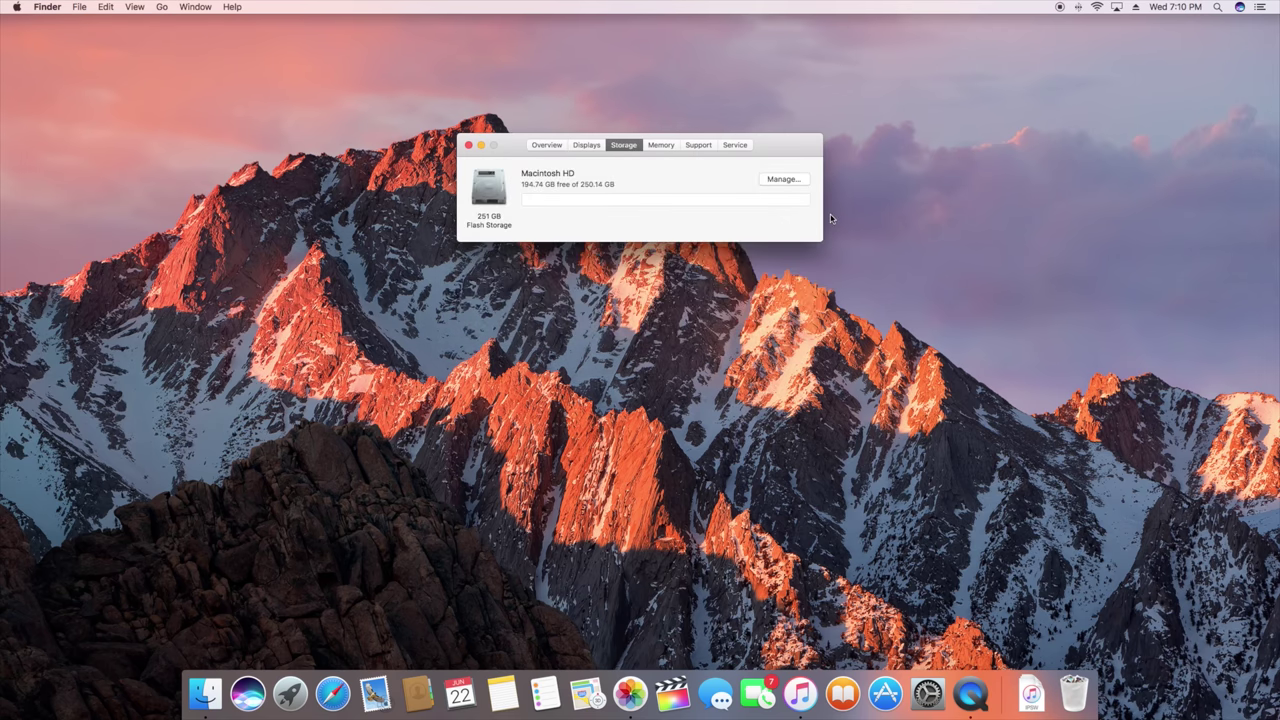
{"action": "left_click", "coordinate": [784, 180]}
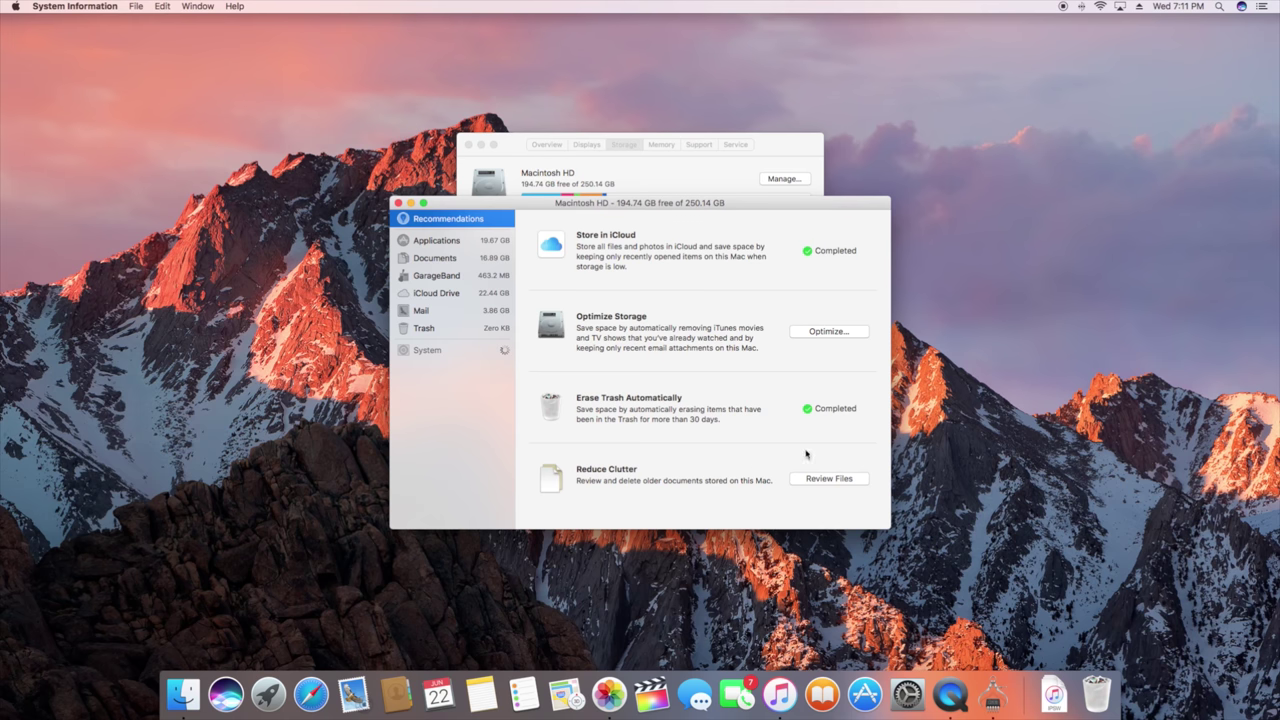
{"action": "left_click", "coordinate": [830, 479]}
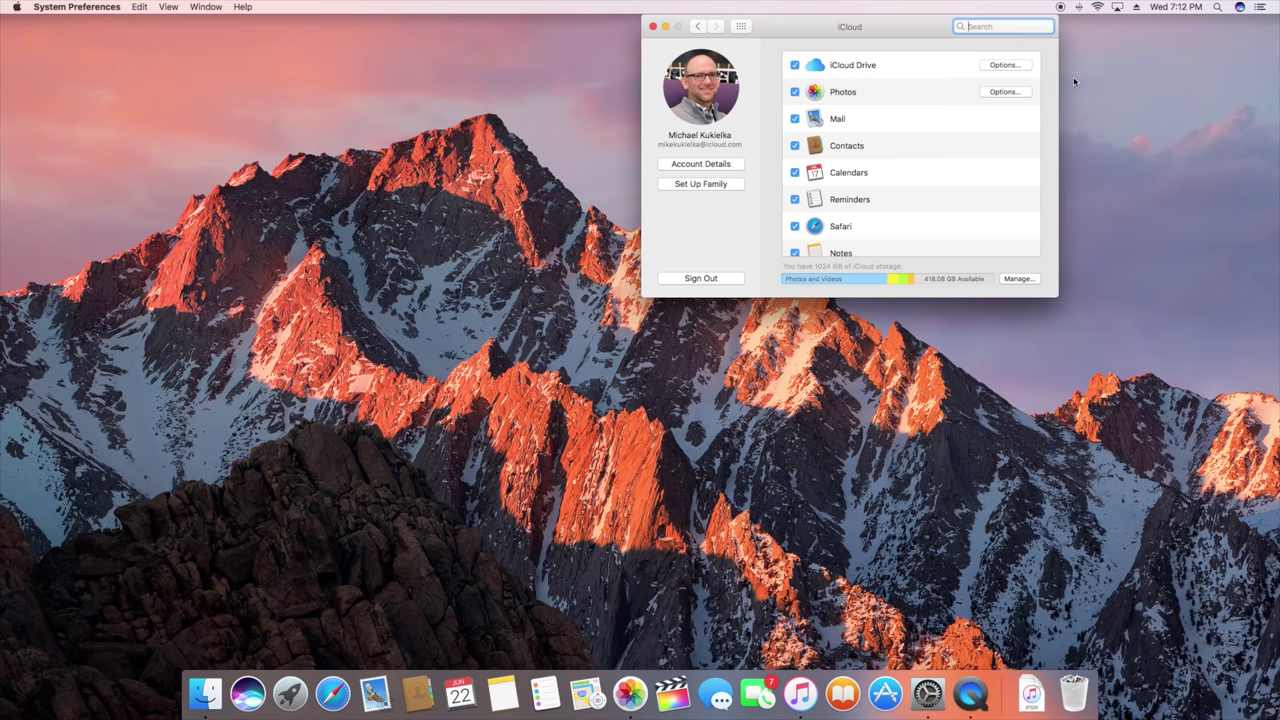
Open the iCloud Drive options in the iCloud settings
{"action": "left_click", "coordinate": [1012, 65]}
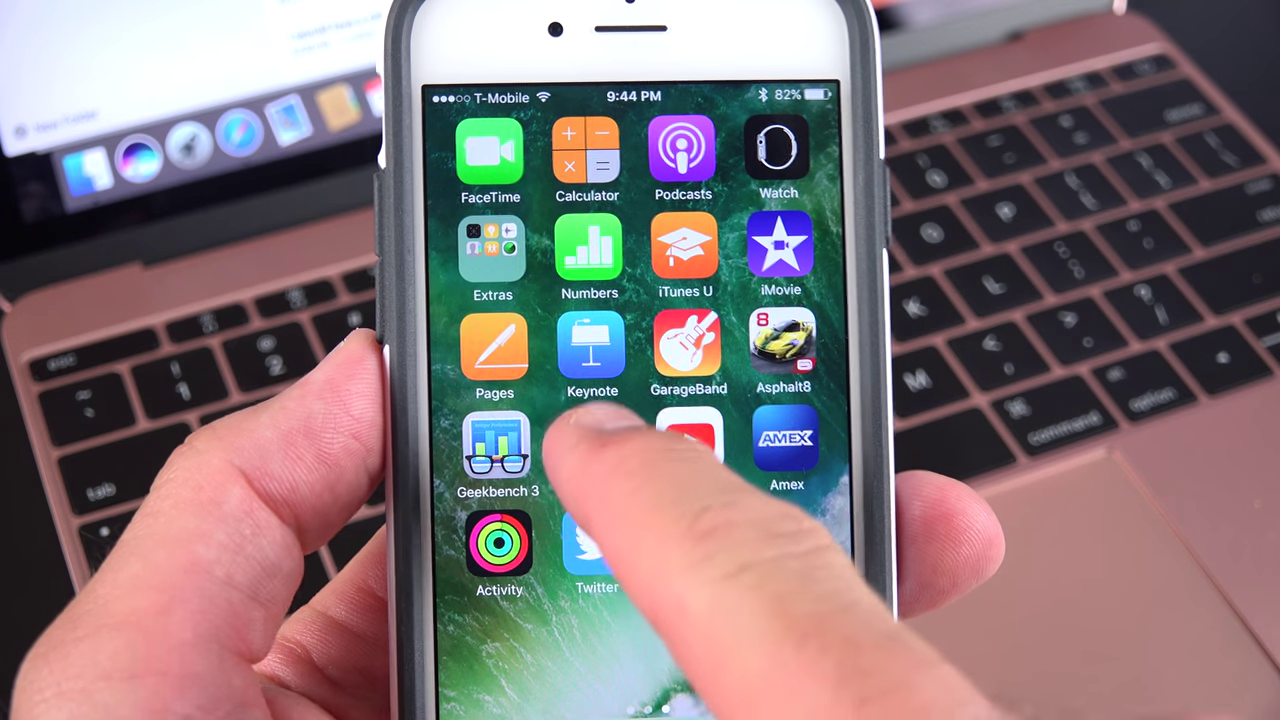
{"action": "left_click", "coordinate": [592, 440]}
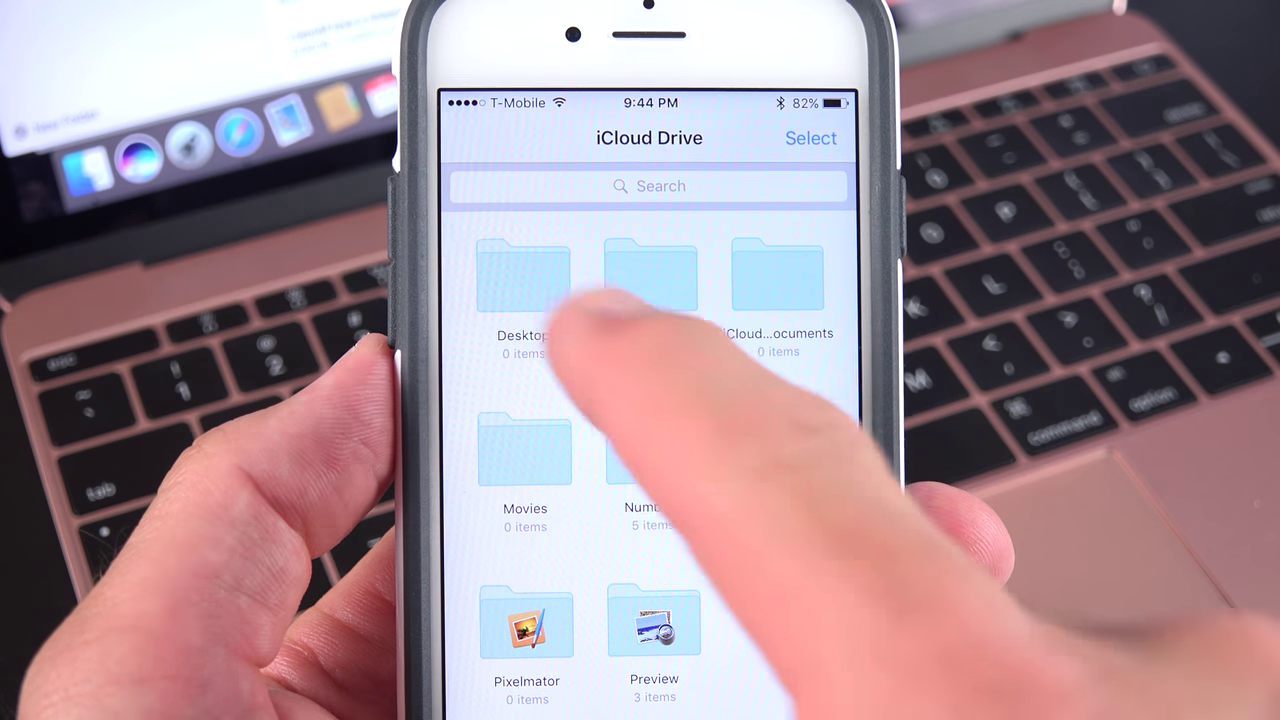
{"action": "left_click", "coordinate": [507, 275]}
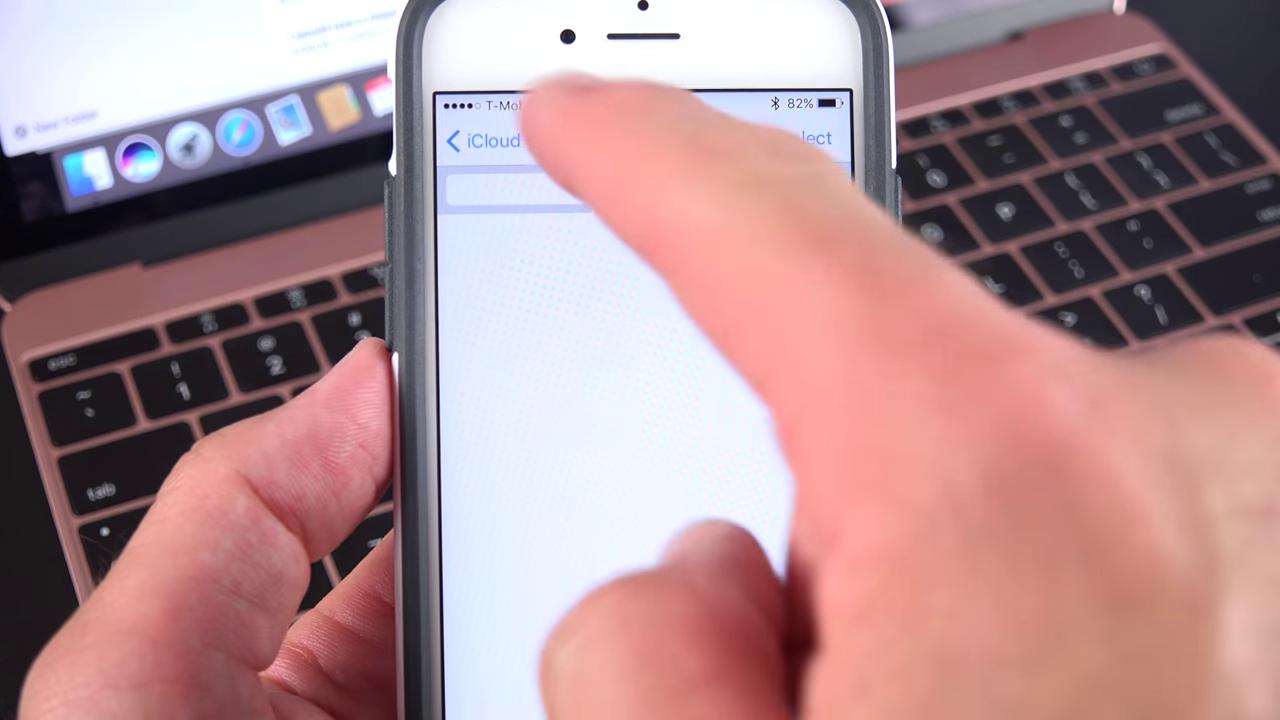
{"action": "left_click", "coordinate": [507, 138]}
{"action": "left_click", "coordinate": [643, 275]}
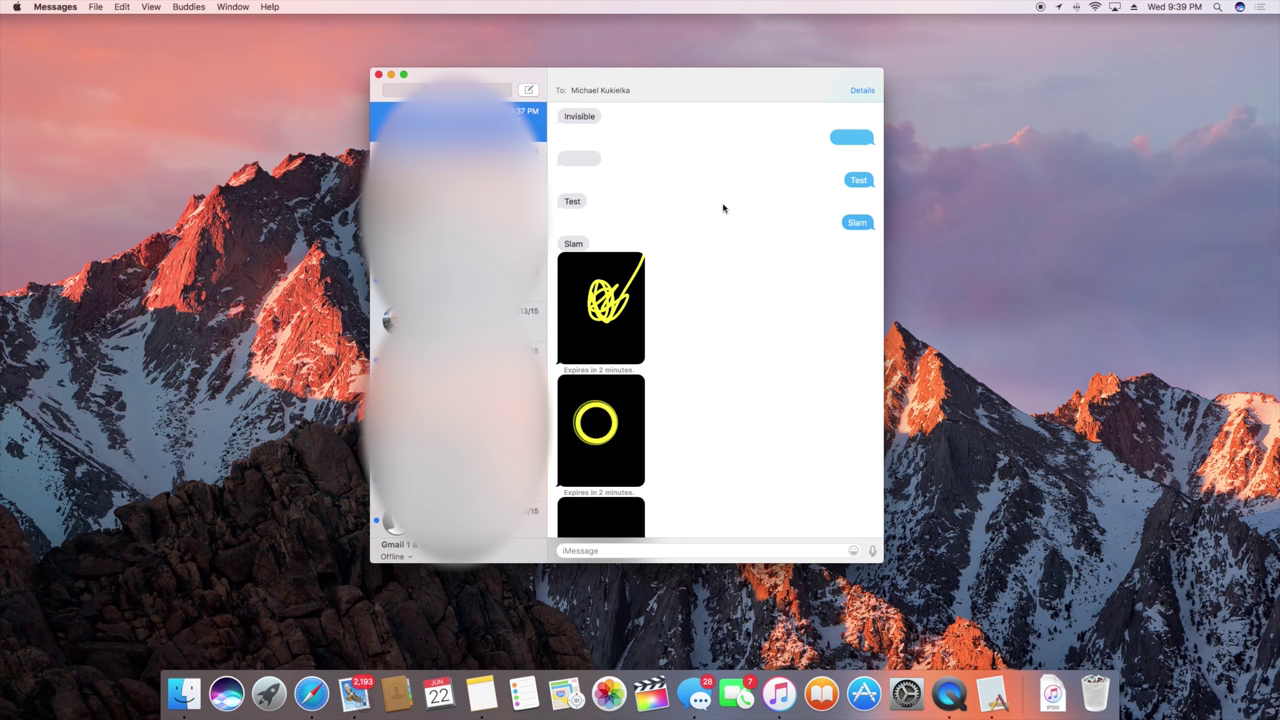
Reveal the received invisible-ink message and look through the sketches, large emoji and link previews in the Messages conversation
{"action": "scroll", "coordinate": [727, 207], "scroll_direction": "up", "scroll_amount": 3}
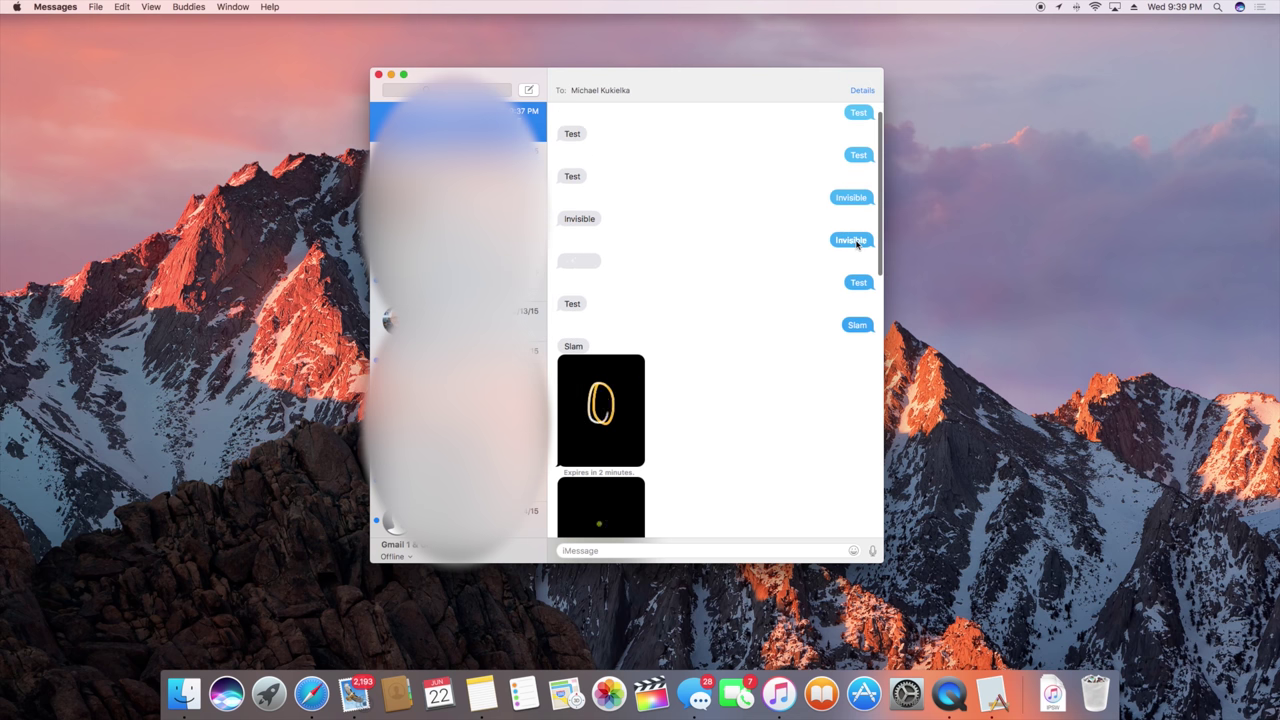
{"action": "mouse_move", "coordinate": [580, 265]}
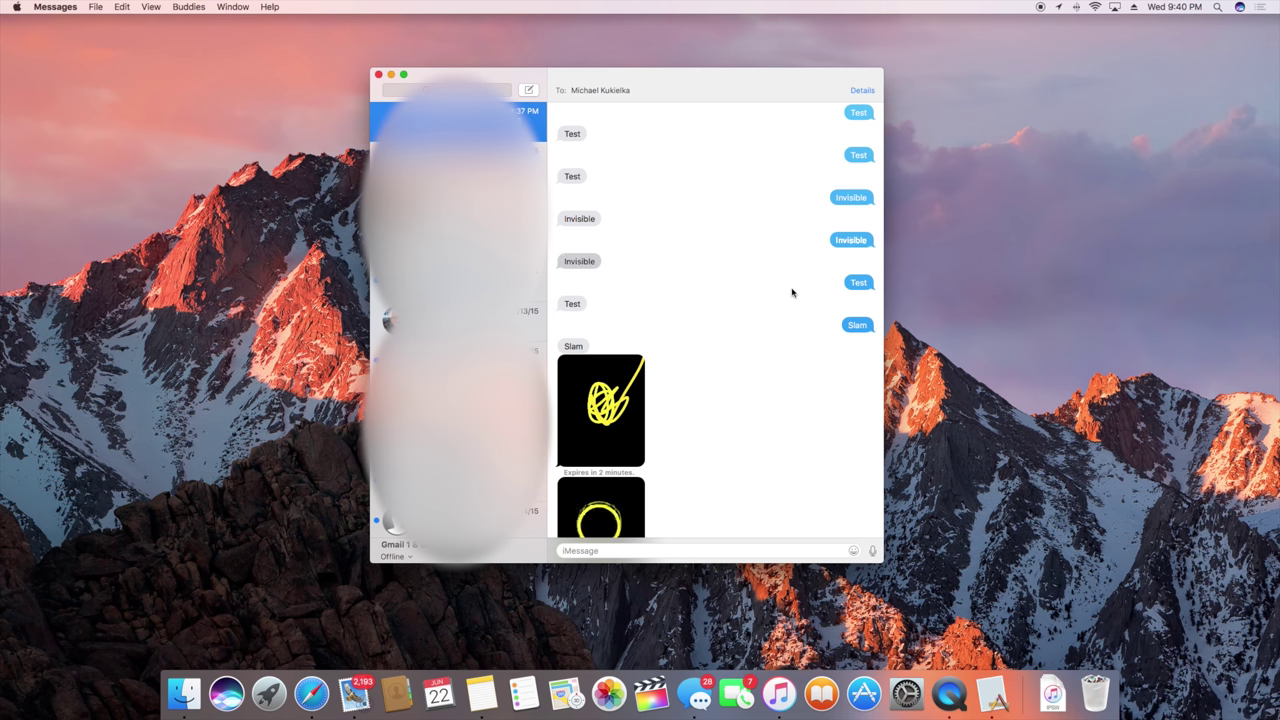
{"action": "scroll", "coordinate": [791, 290], "scroll_direction": "down", "scroll_amount": 2}
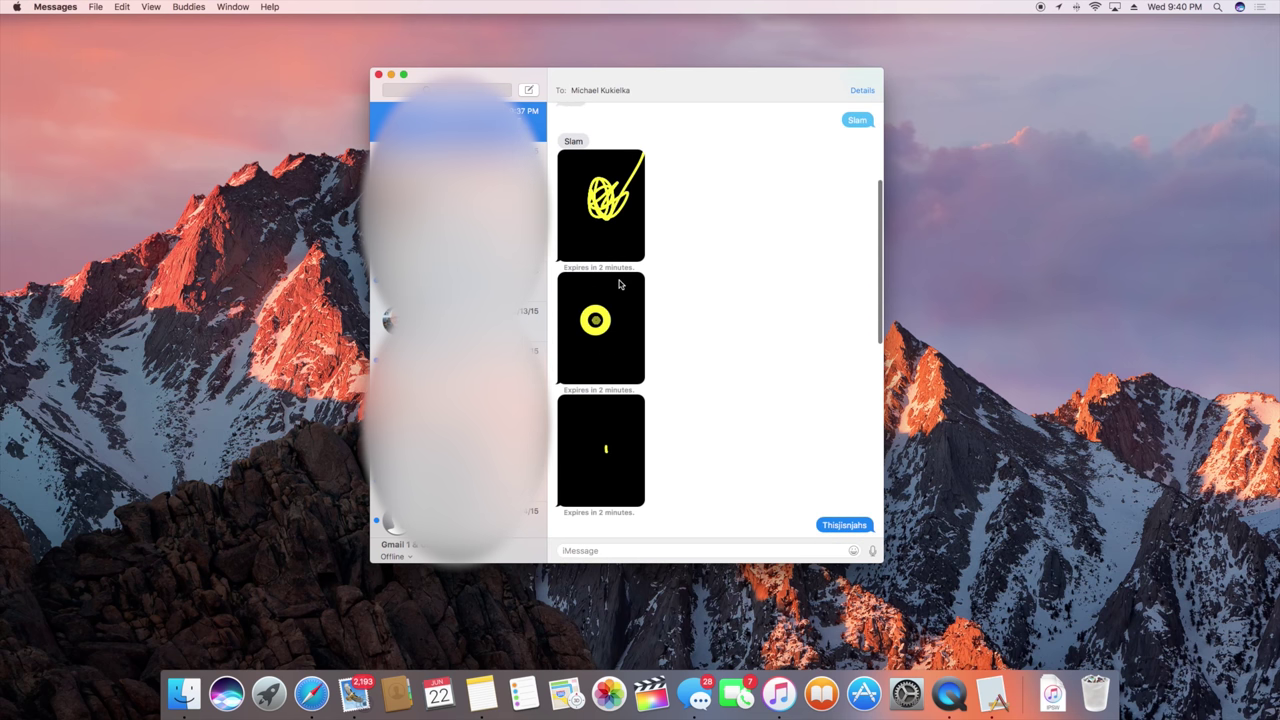
{"action": "scroll", "coordinate": [700, 346], "scroll_direction": "down", "scroll_amount": 5}
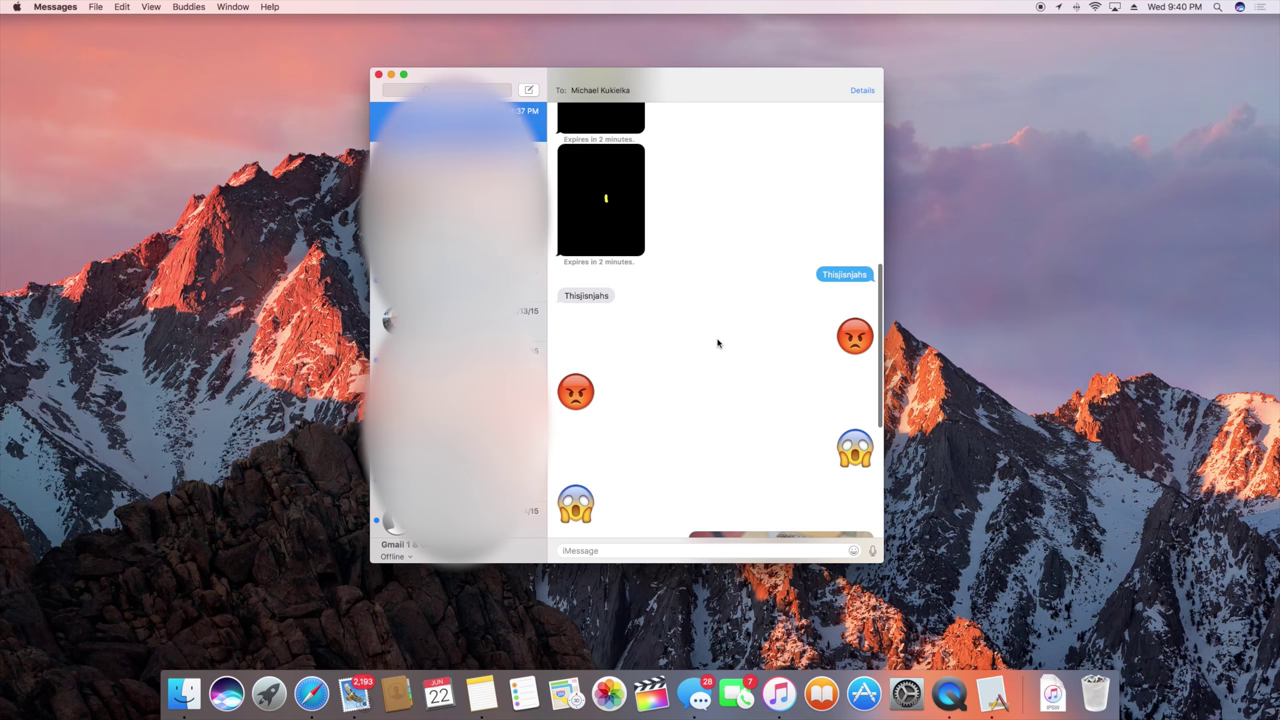
{"action": "scroll", "coordinate": [717, 343], "scroll_direction": "down", "scroll_amount": 1}
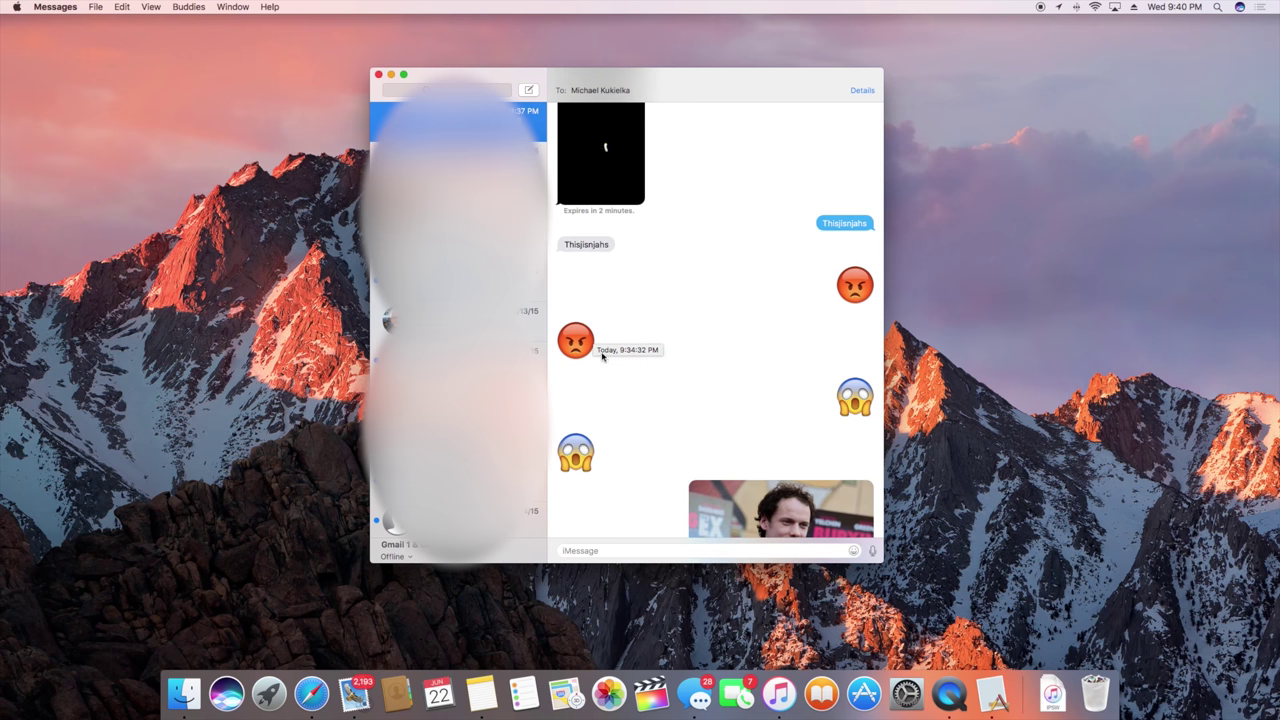
{"action": "scroll", "coordinate": [602, 356], "scroll_direction": "down", "scroll_amount": 1}
{"action": "scroll", "coordinate": [602, 357], "scroll_direction": "down", "scroll_amount": 1}
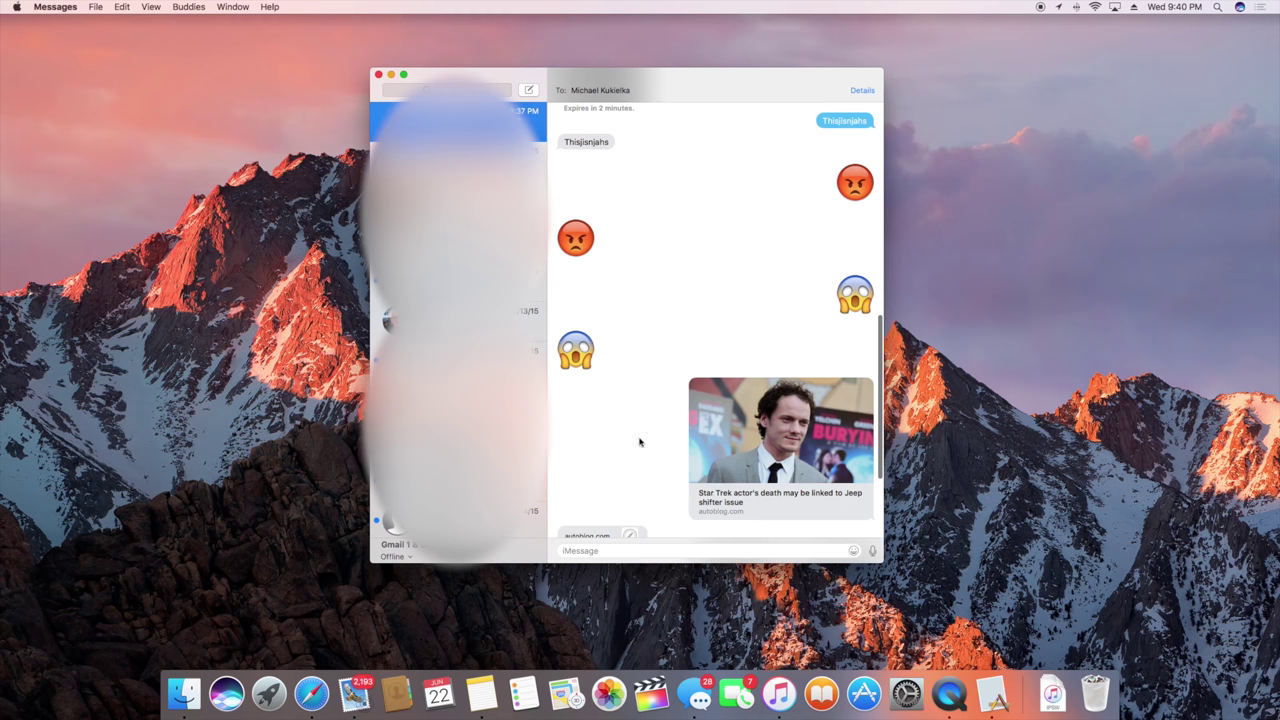
Bring up the emoji picker, and open the autoblog.com link preview in the browser and close its window
{"action": "left_click", "coordinate": [854, 551]}
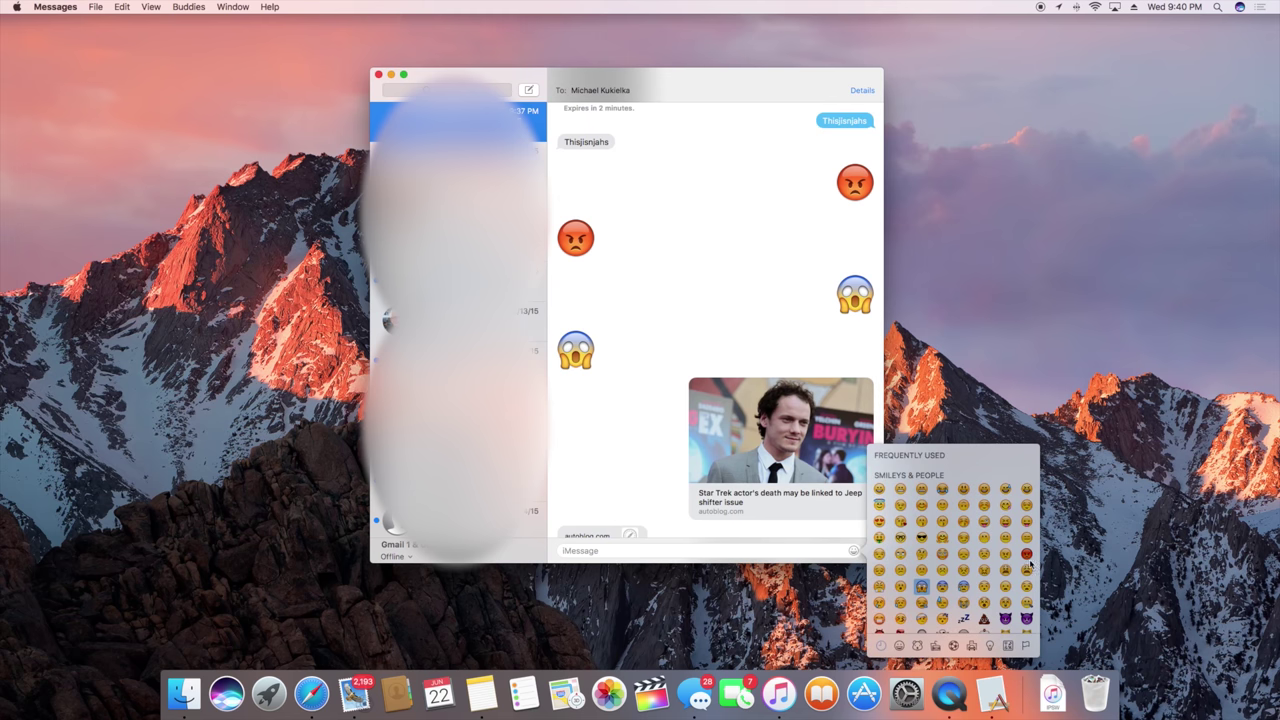
{"action": "left_click", "coordinate": [693, 400]}
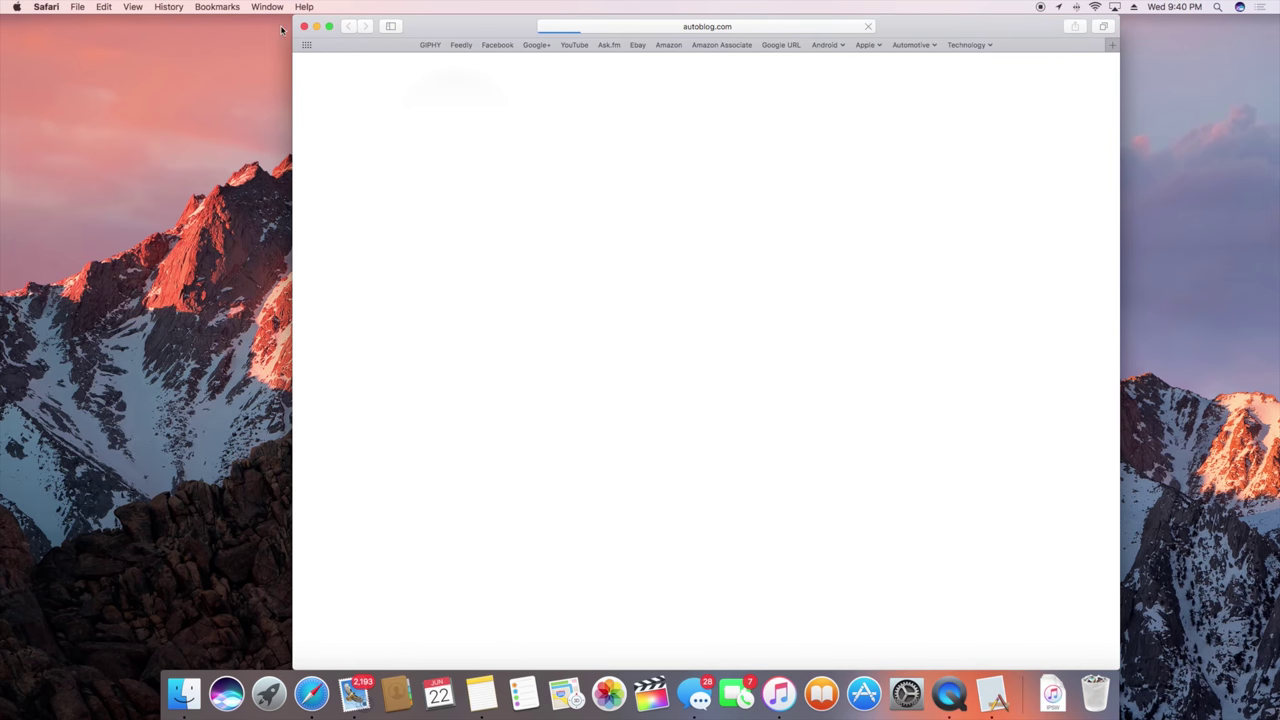
{"action": "left_click", "coordinate": [303, 27]}
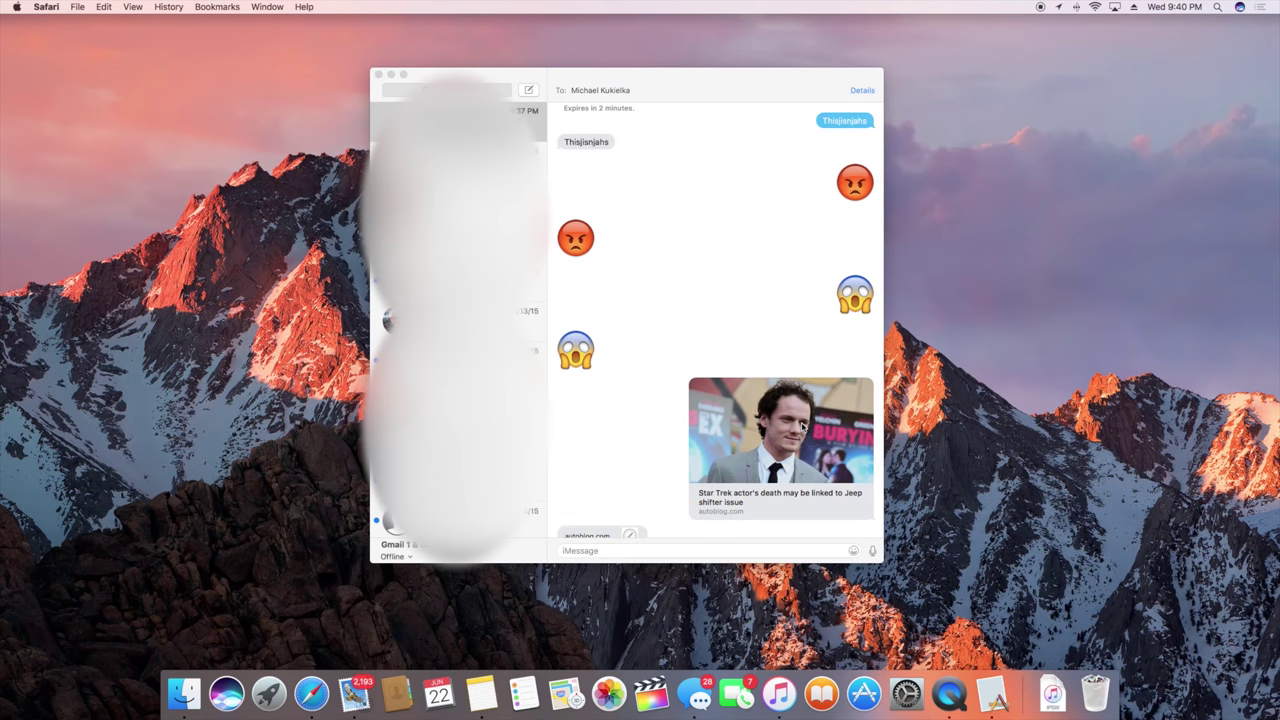
Play the "Apple iOS 10: What's New?" video inline in the conversation and react to it with a thumbs-up
{"action": "scroll", "coordinate": [802, 425], "scroll_direction": "down", "scroll_amount": 2}
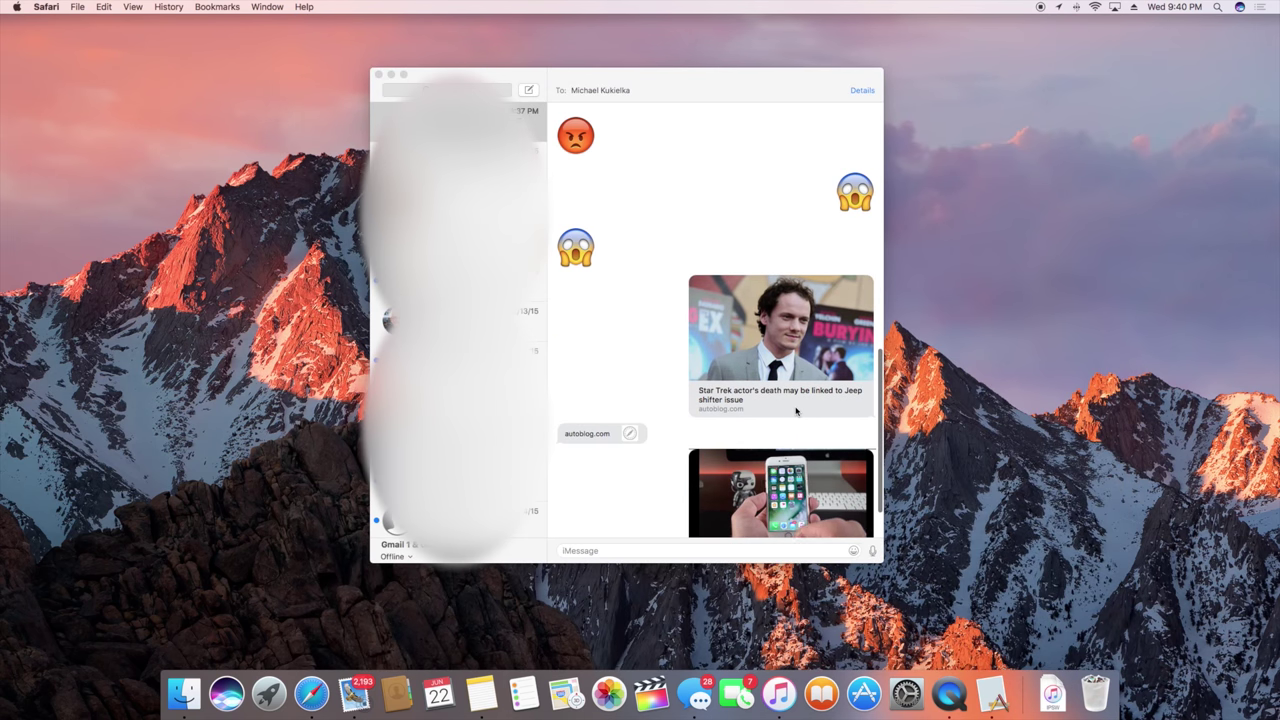
{"action": "scroll", "coordinate": [796, 410], "scroll_direction": "down", "scroll_amount": 2}
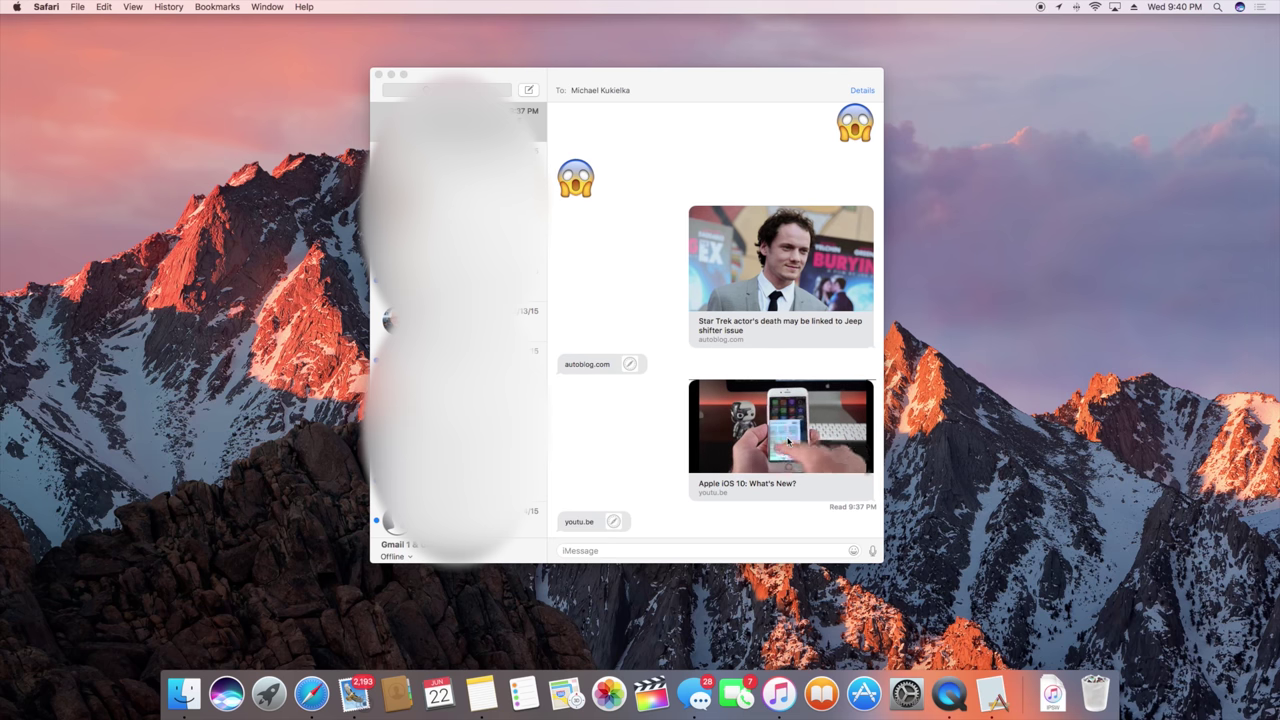
{"action": "left_click", "coordinate": [778, 457]}
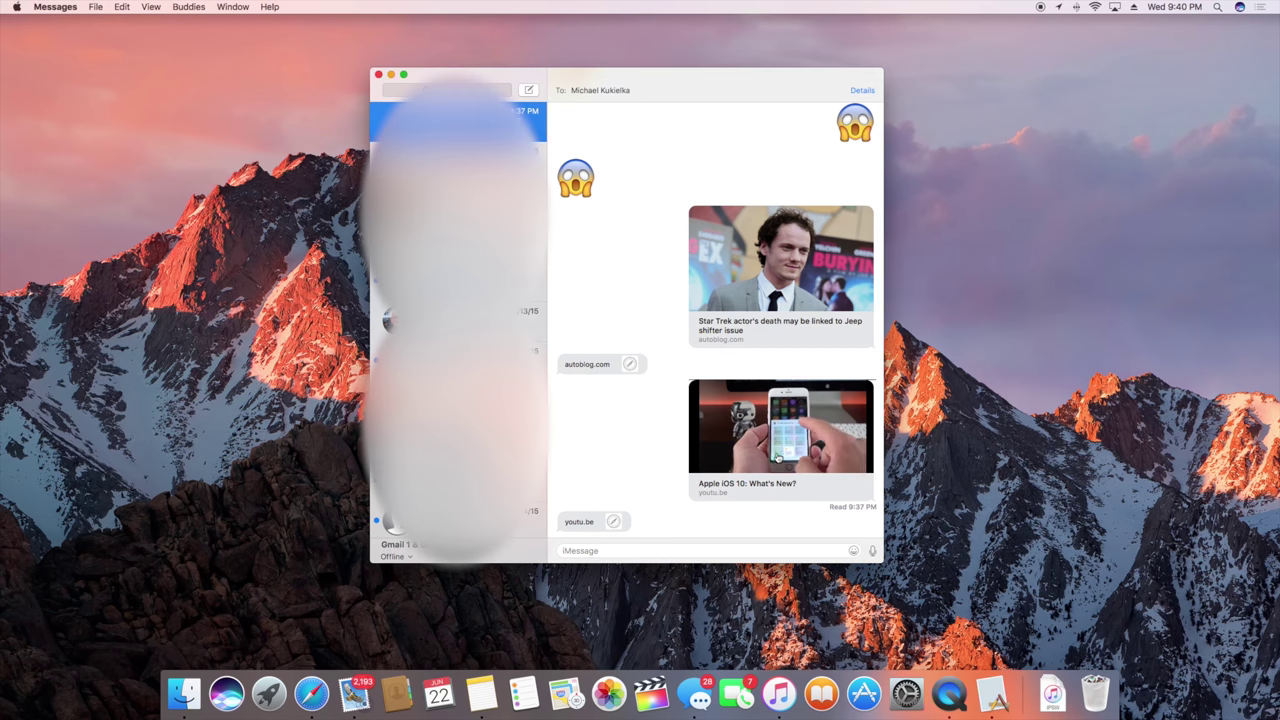
{"action": "left_click", "coordinate": [762, 444]}
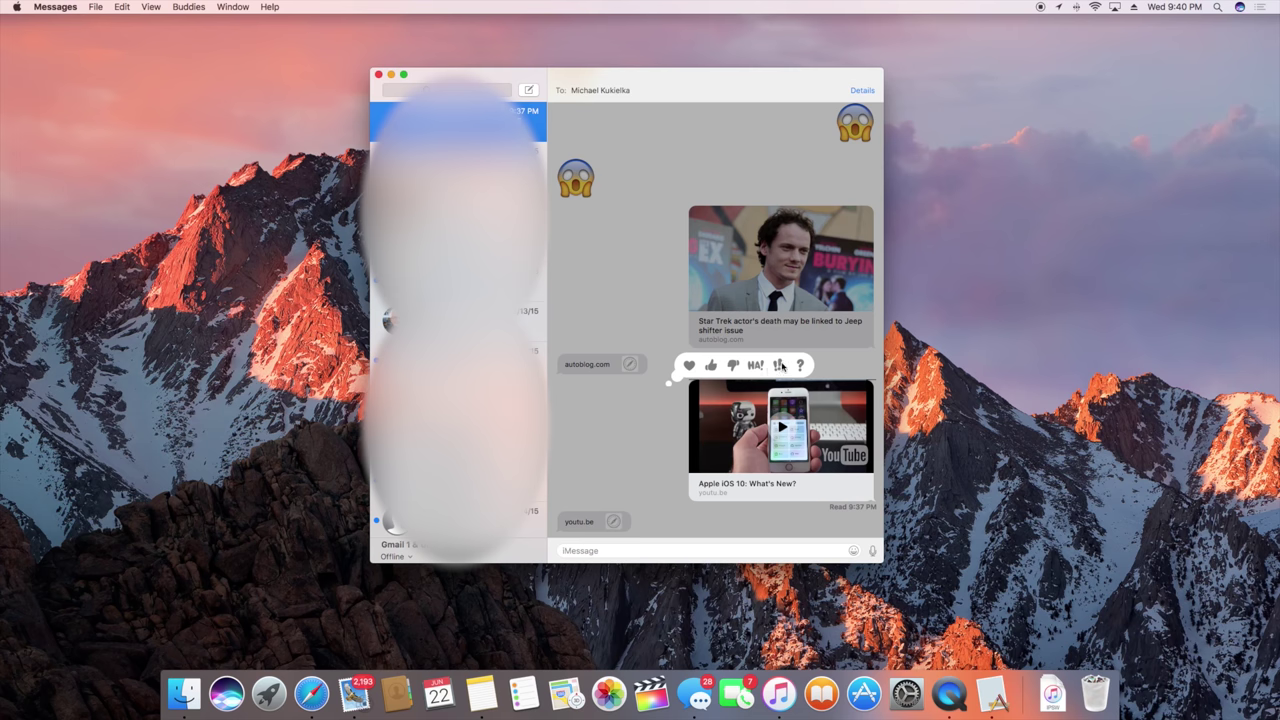
{"action": "left_click", "coordinate": [711, 366]}
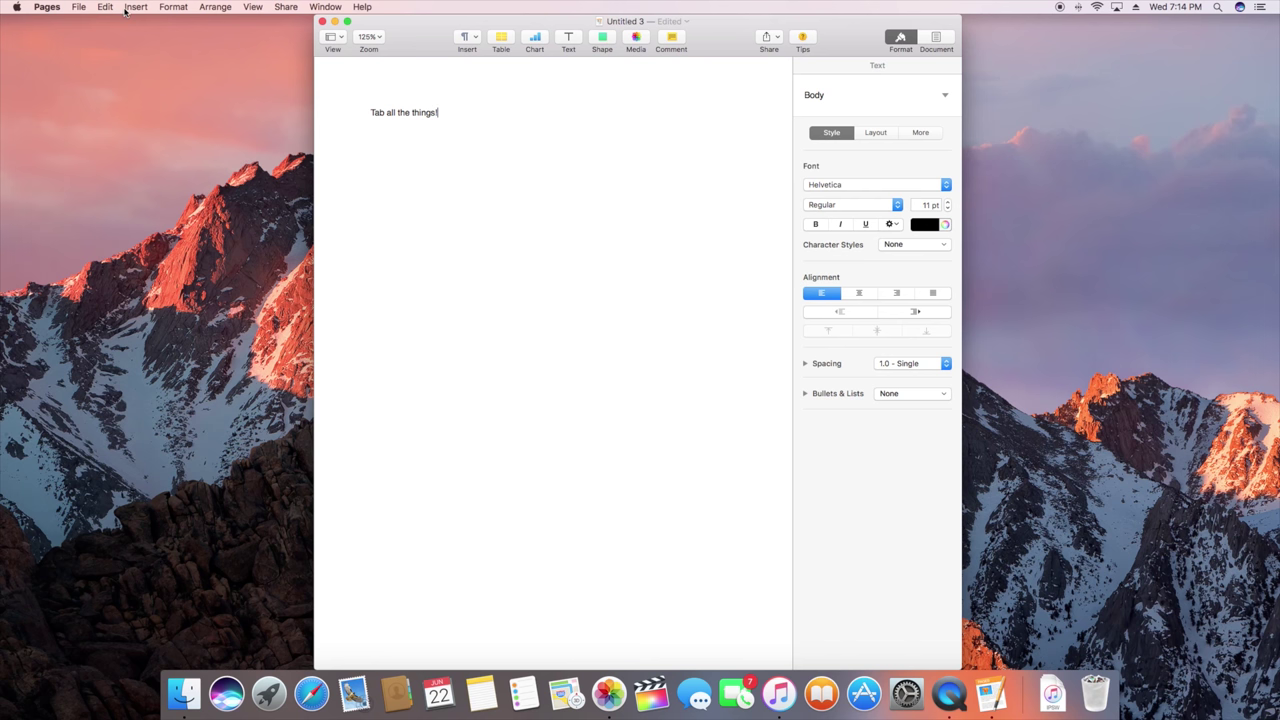
In Pages, create a new document from the Blank template alongside the open Untitled 3 document
{"action": "left_click", "coordinate": [73, 7]}
{"action": "left_click", "coordinate": [82, 26]}
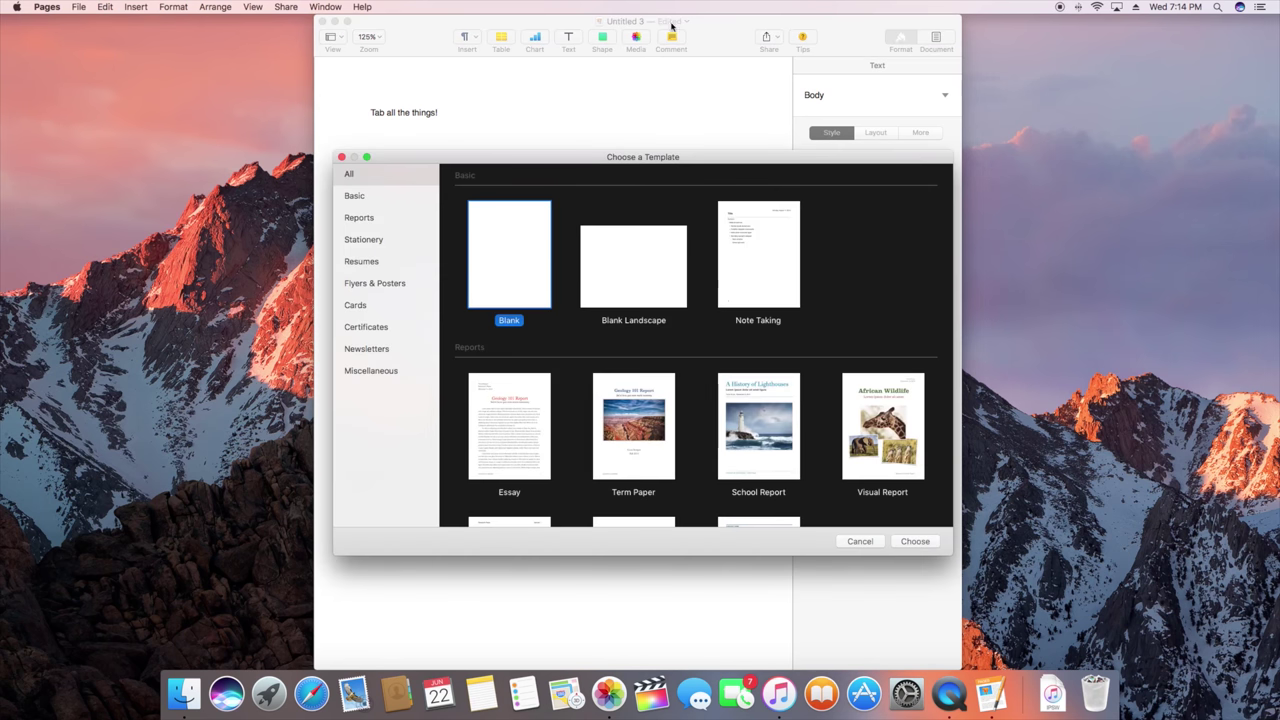
{"action": "double_click", "coordinate": [521, 242]}
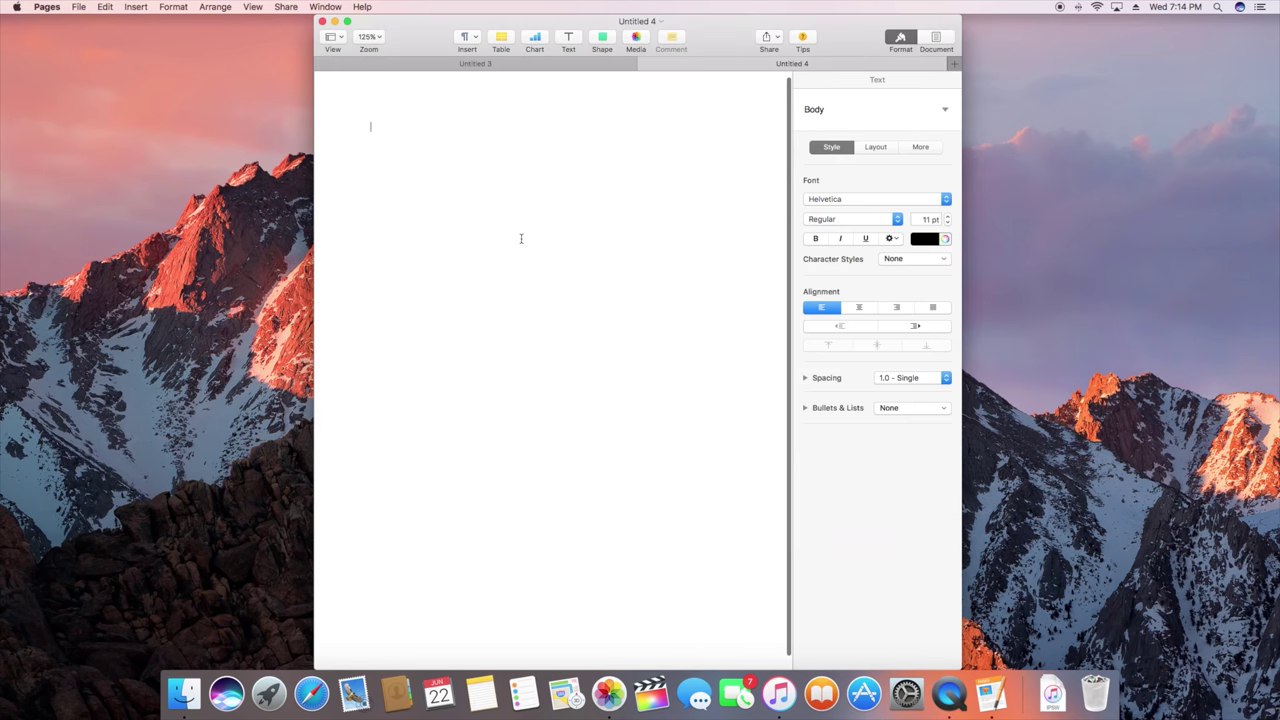
Switch back and forth between the Untitled 4 and Untitled 3 document tabs in Pages
{"action": "key", "text": "ctrl+Tab"}
{"action": "key", "text": "ctrl+Tab"}
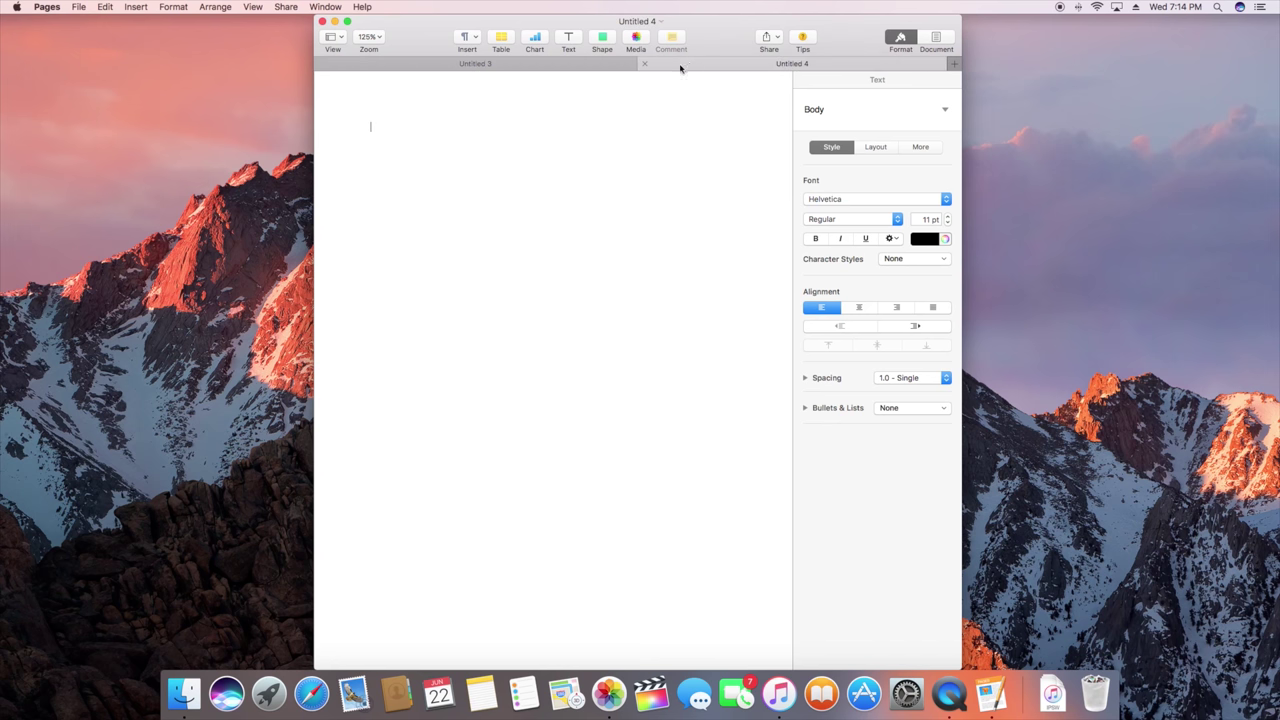
{"action": "key", "text": "ctrl+Tab"}
{"action": "left_click", "coordinate": [710, 64]}
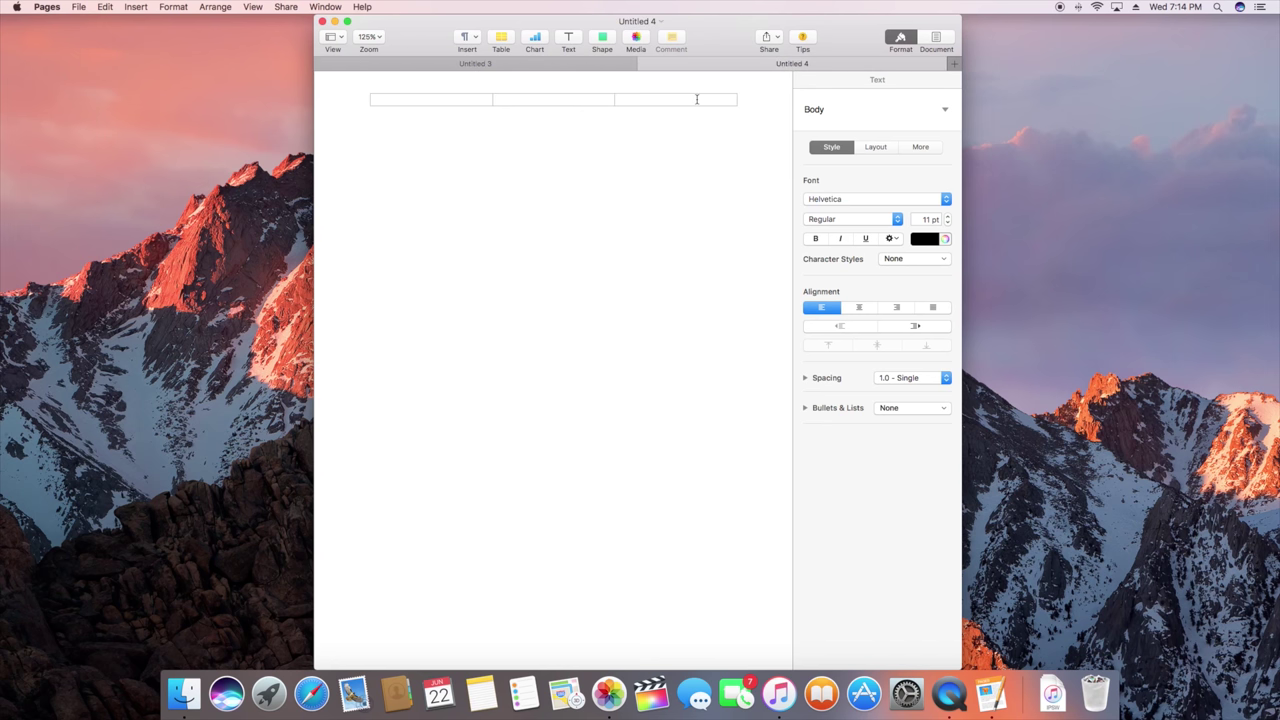
{"action": "left_click", "coordinate": [604, 68]}
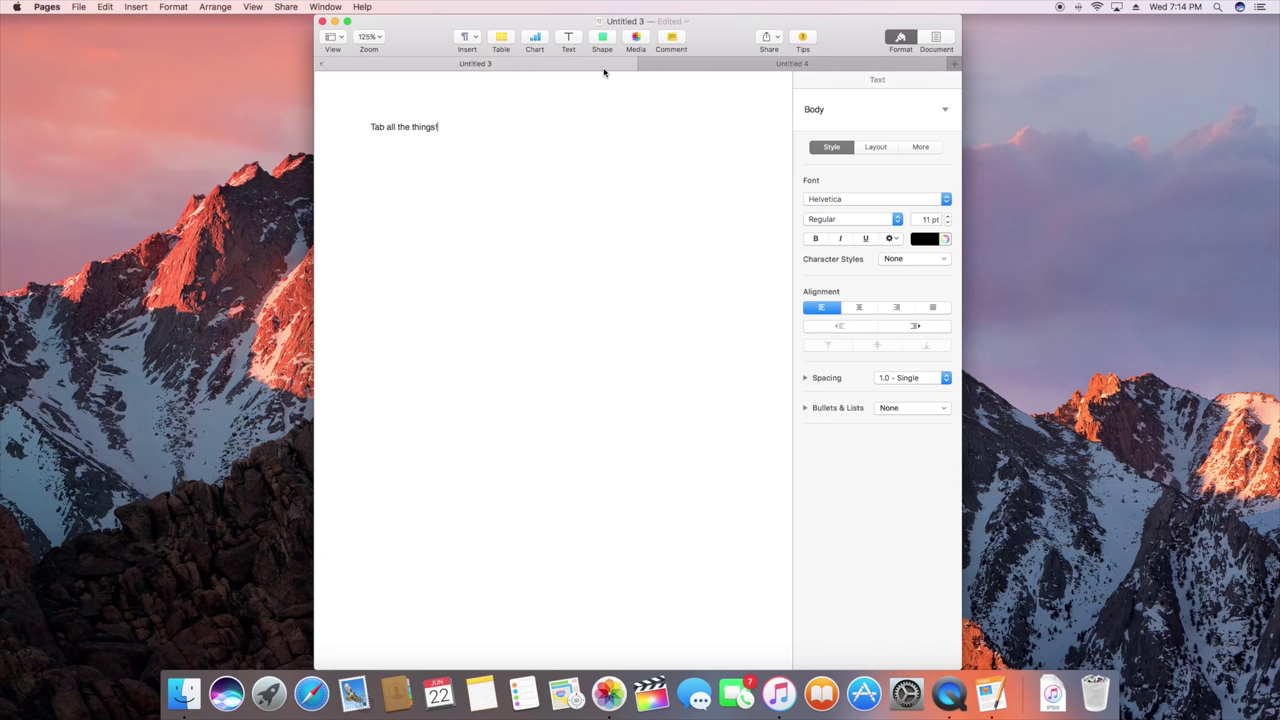
In System Preferences, set the Dock option "Prefer tabs when opening documents" to Always, and return to the tabbed Pages window
{"action": "left_click", "coordinate": [905, 697]}
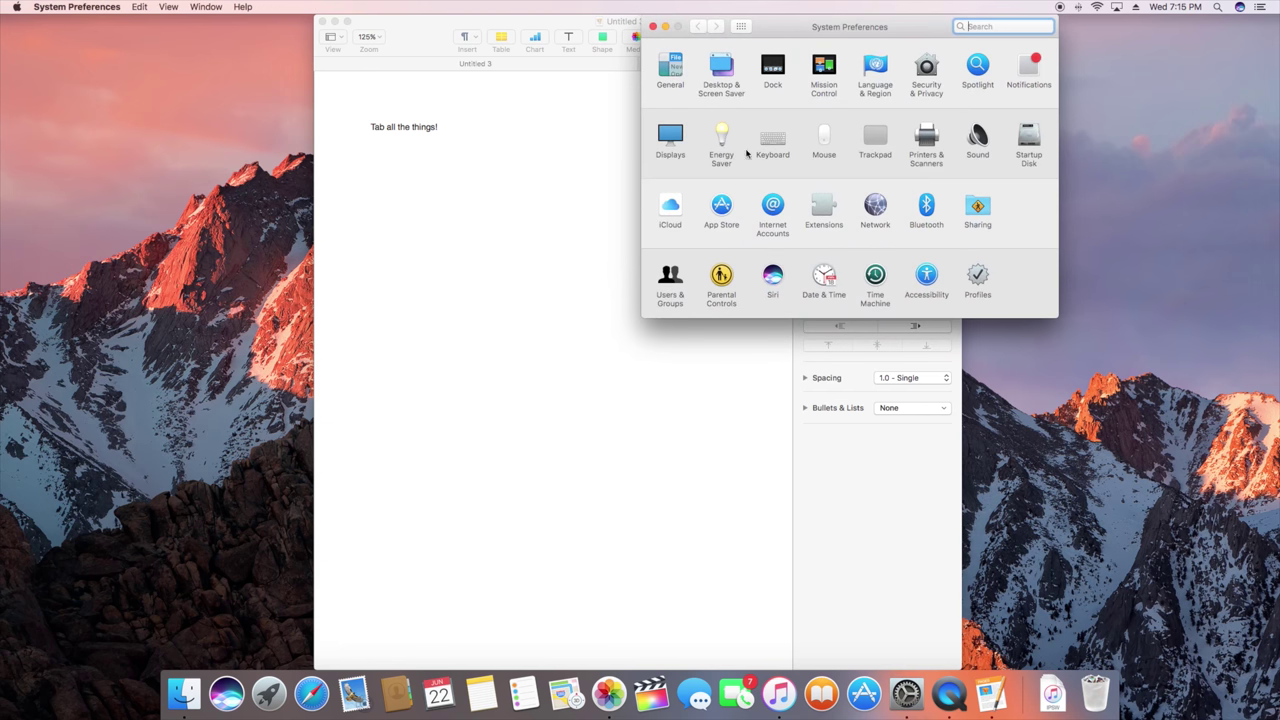
{"action": "left_click", "coordinate": [773, 66]}
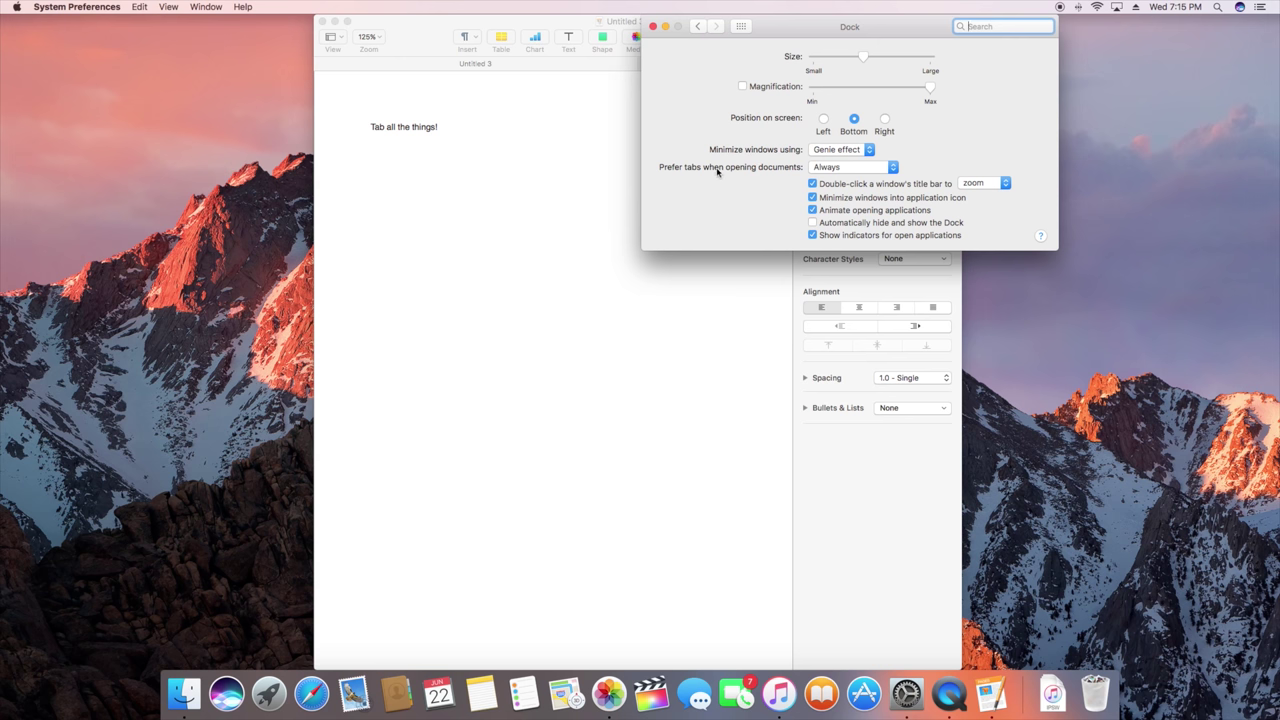
{"action": "left_click", "coordinate": [852, 168]}
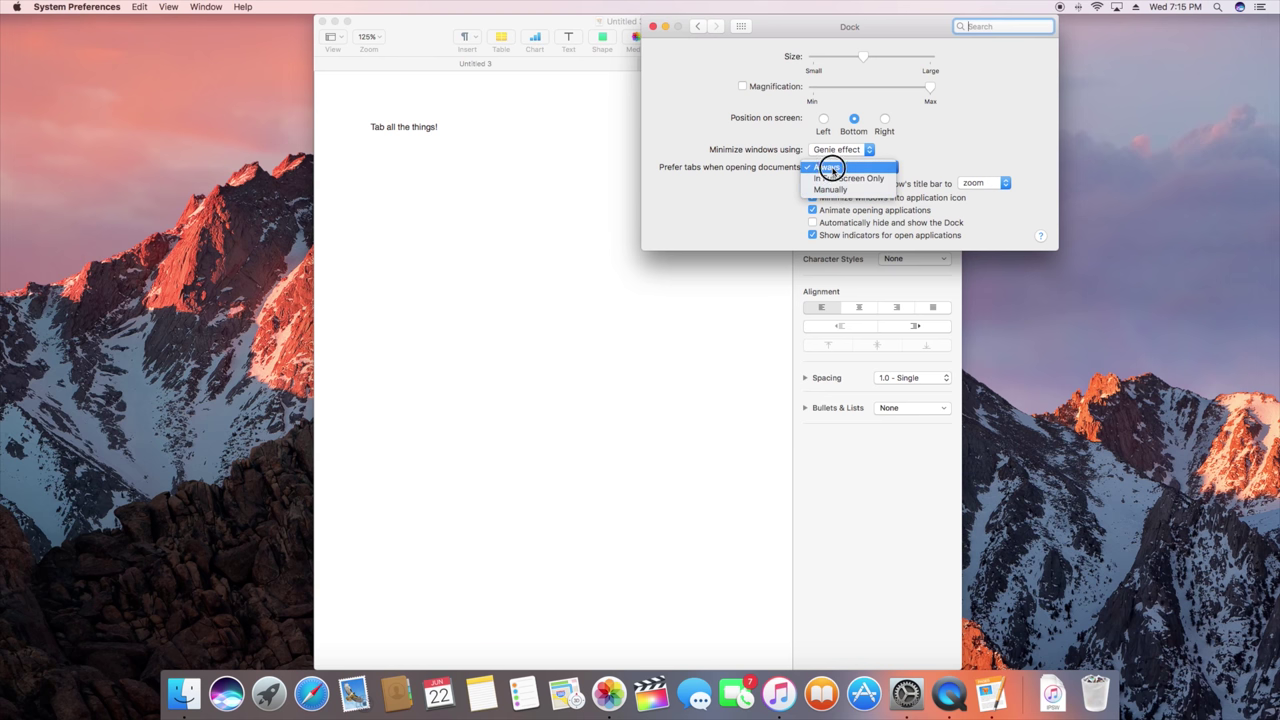
{"action": "left_click", "coordinate": [832, 170]}
{"action": "left_click", "coordinate": [404, 225]}
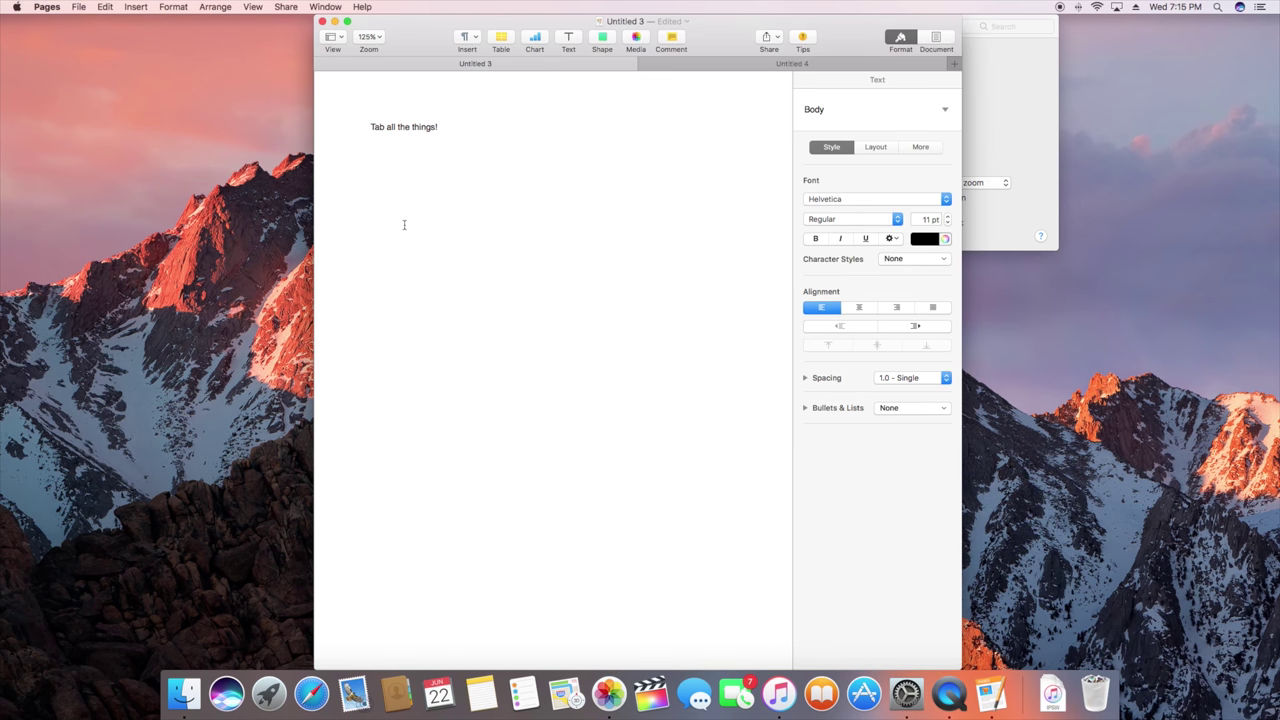
{"action": "left_click", "coordinate": [735, 66]}
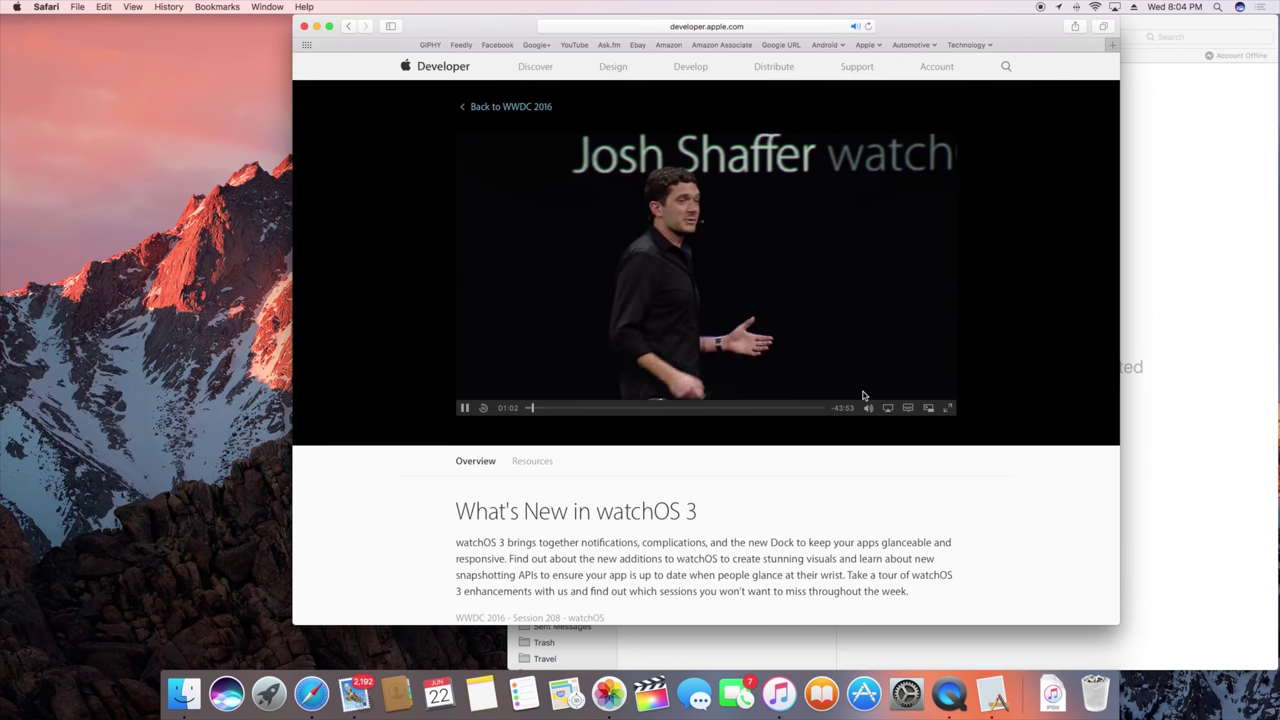
Play the "What's New in watchOS 3" video in Picture in Picture, move the floating video around the desktop and make it smaller
{"action": "left_click", "coordinate": [929, 410]}
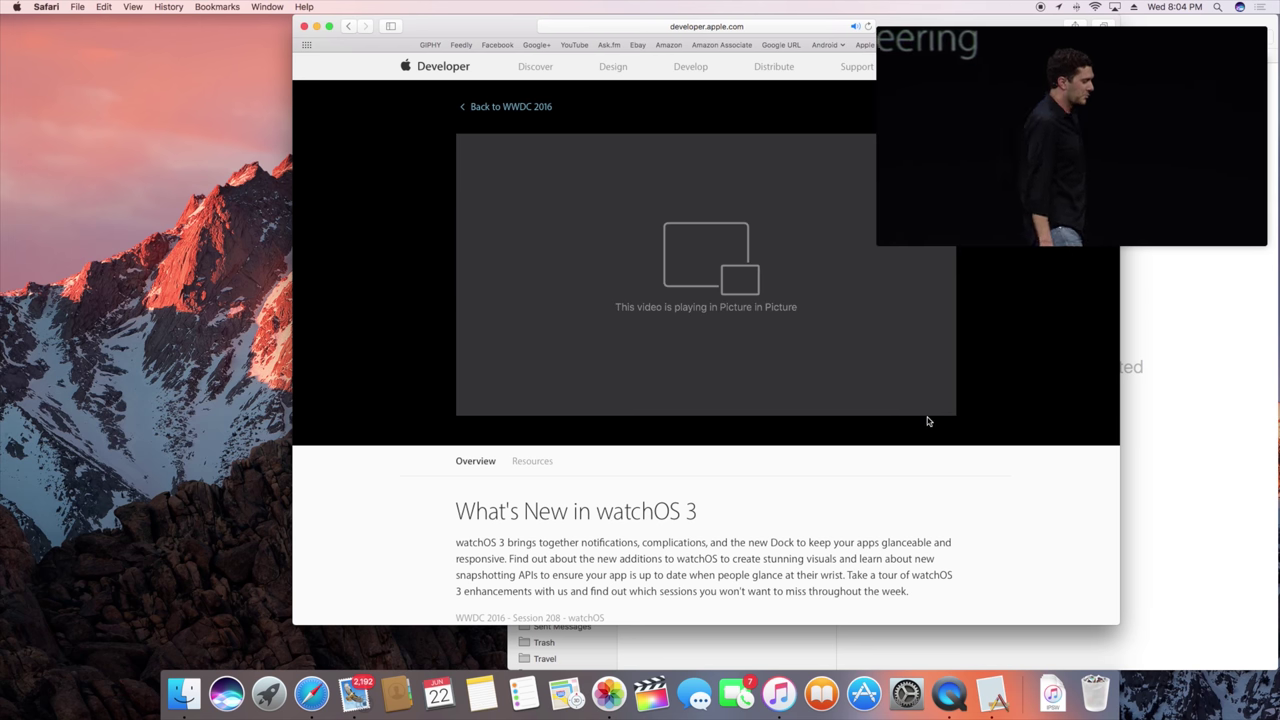
{"action": "left_click_drag", "start_coordinate": [1070, 38], "coordinate": [109, 286]}
{"action": "left_click_drag", "start_coordinate": [224, 451], "coordinate": [875, 190]}
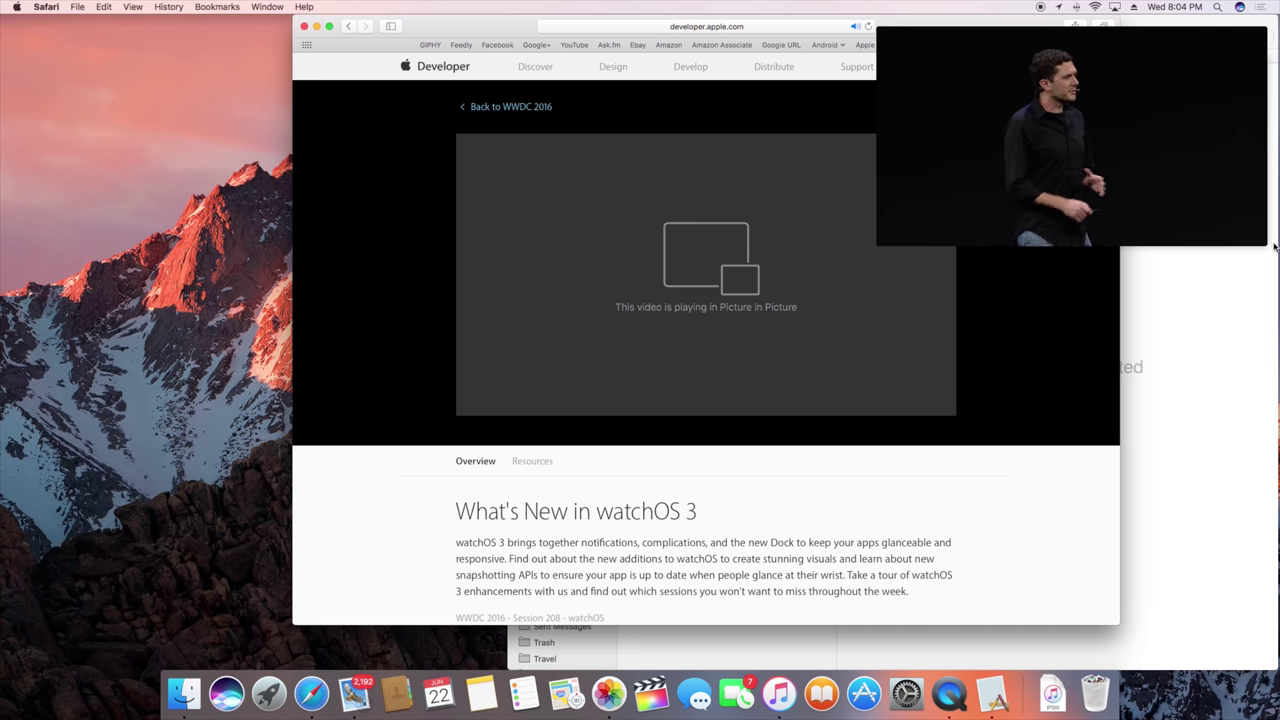
{"action": "left_click_drag", "start_coordinate": [1264, 243], "coordinate": [1134, 255]}
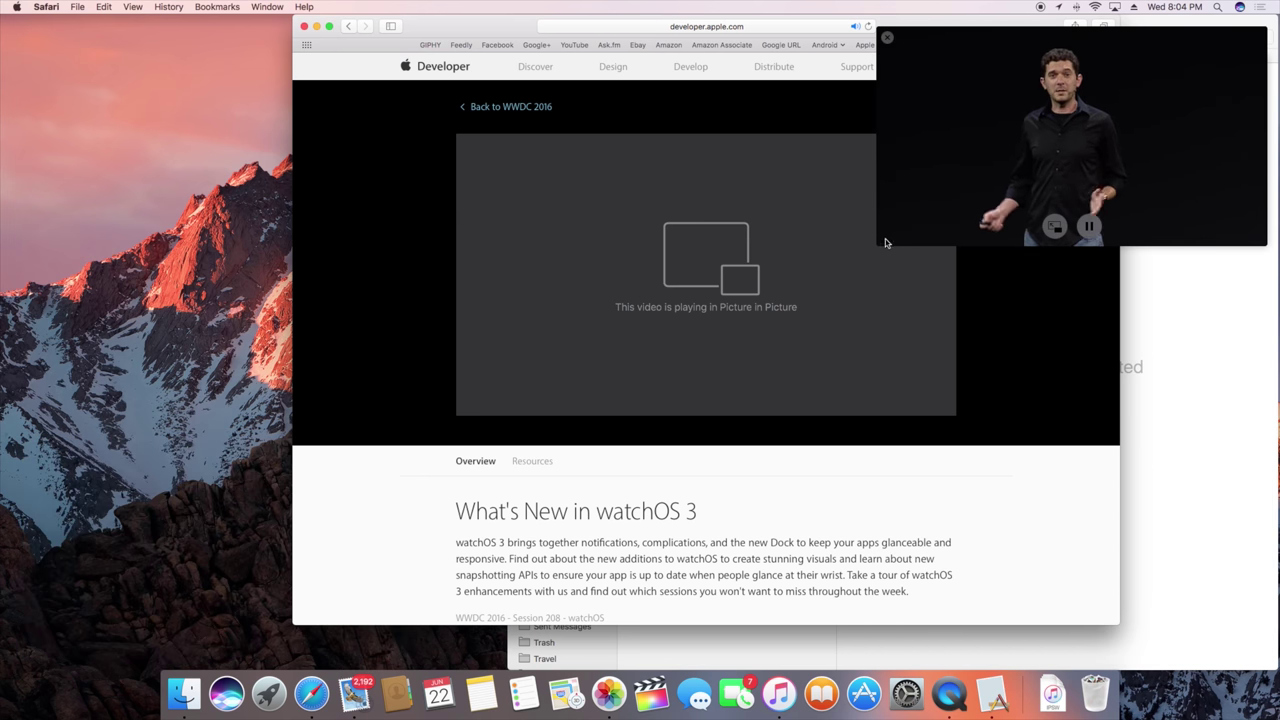
{"action": "left_click_drag", "start_coordinate": [876, 245], "coordinate": [1002, 170]}
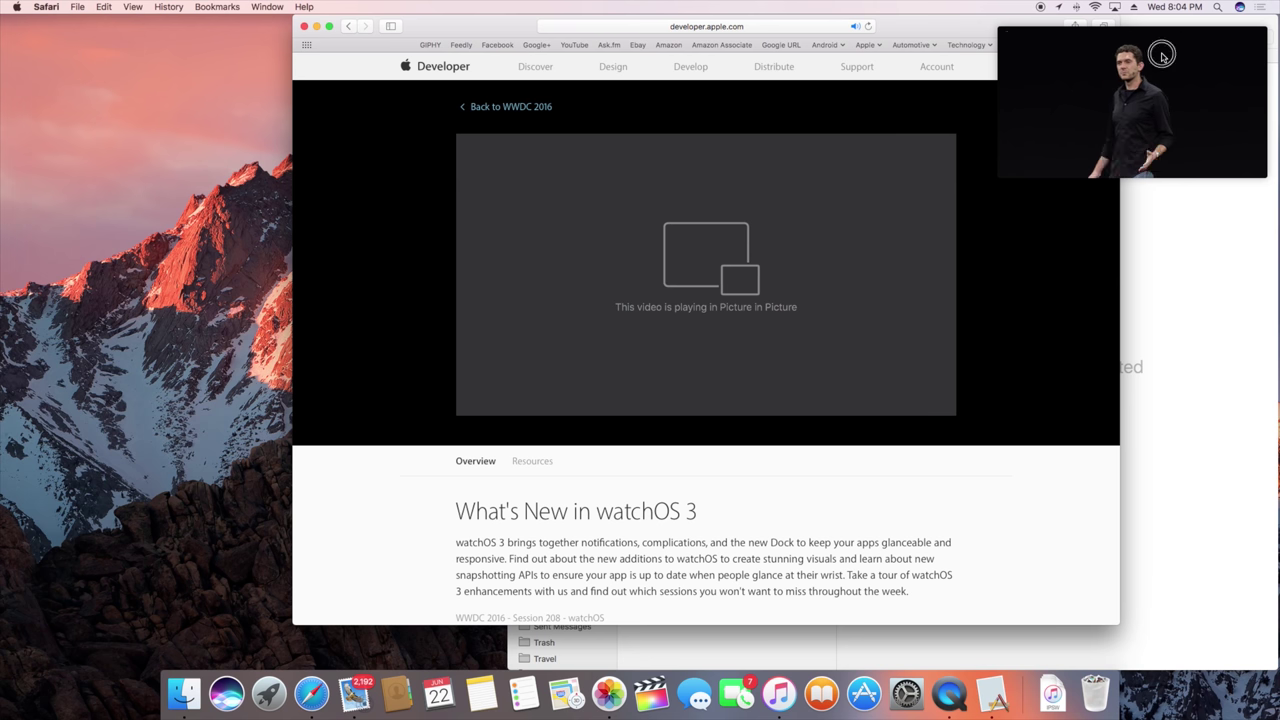
{"action": "left_click_drag", "start_coordinate": [1085, 114], "coordinate": [1070, 135]}
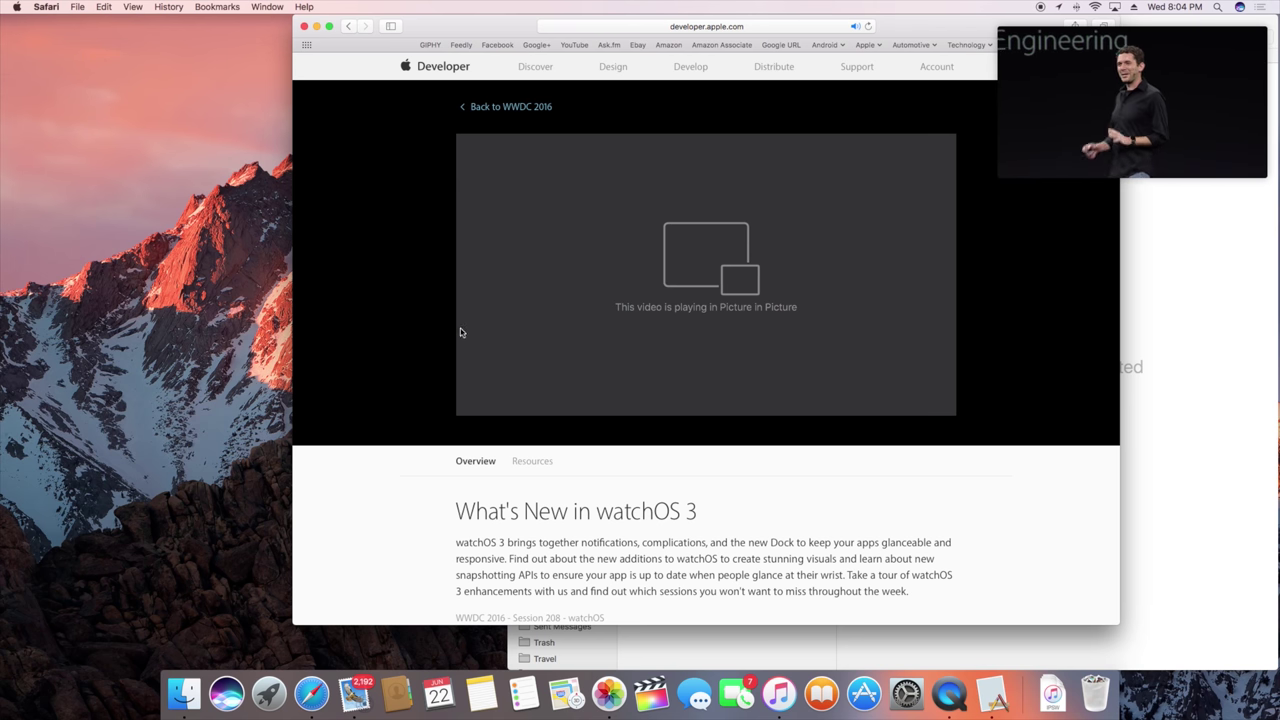
Switch to Mail with the video floating above it, and return the video from Picture in Picture to its web page
{"action": "left_click", "coordinate": [354, 693]}
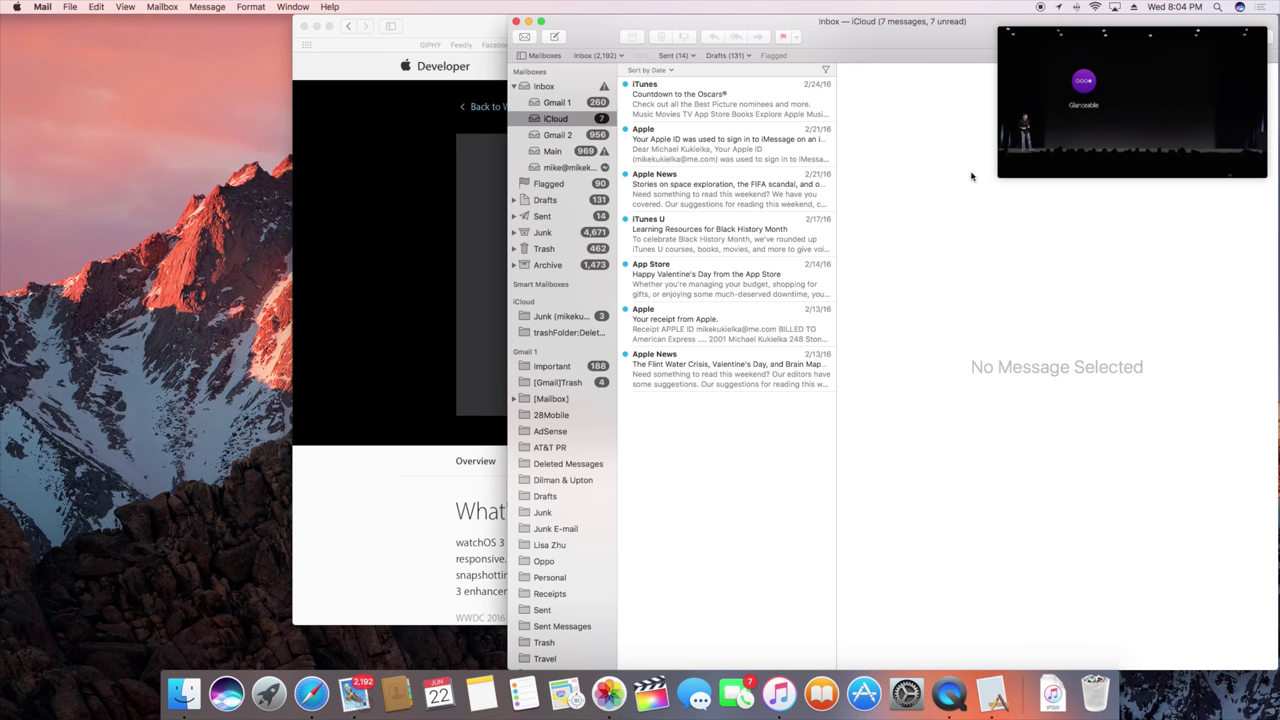
{"action": "mouse_move", "coordinate": [1076, 122]}
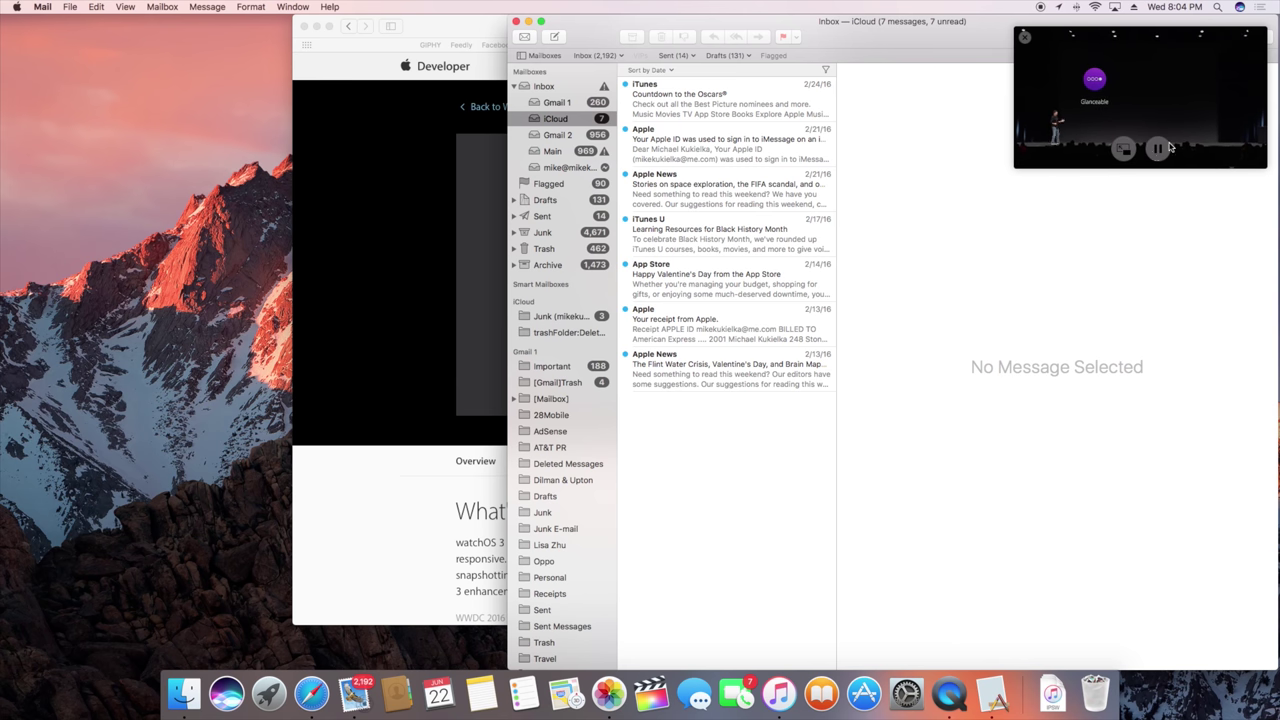
{"action": "left_click", "coordinate": [1125, 152]}
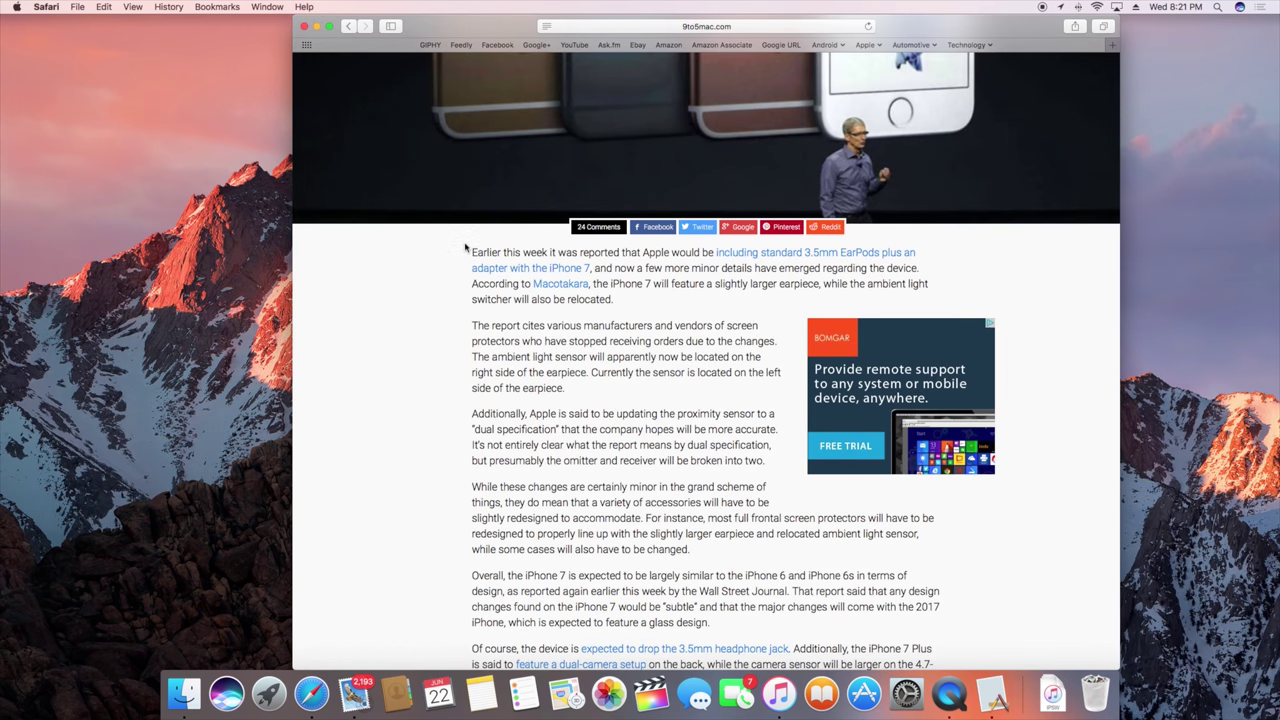
Copy the opening paragraph of the 9to5mac.com article about the iPhone 7
{"action": "left_click_drag", "start_coordinate": [465, 247], "coordinate": [668, 301]}
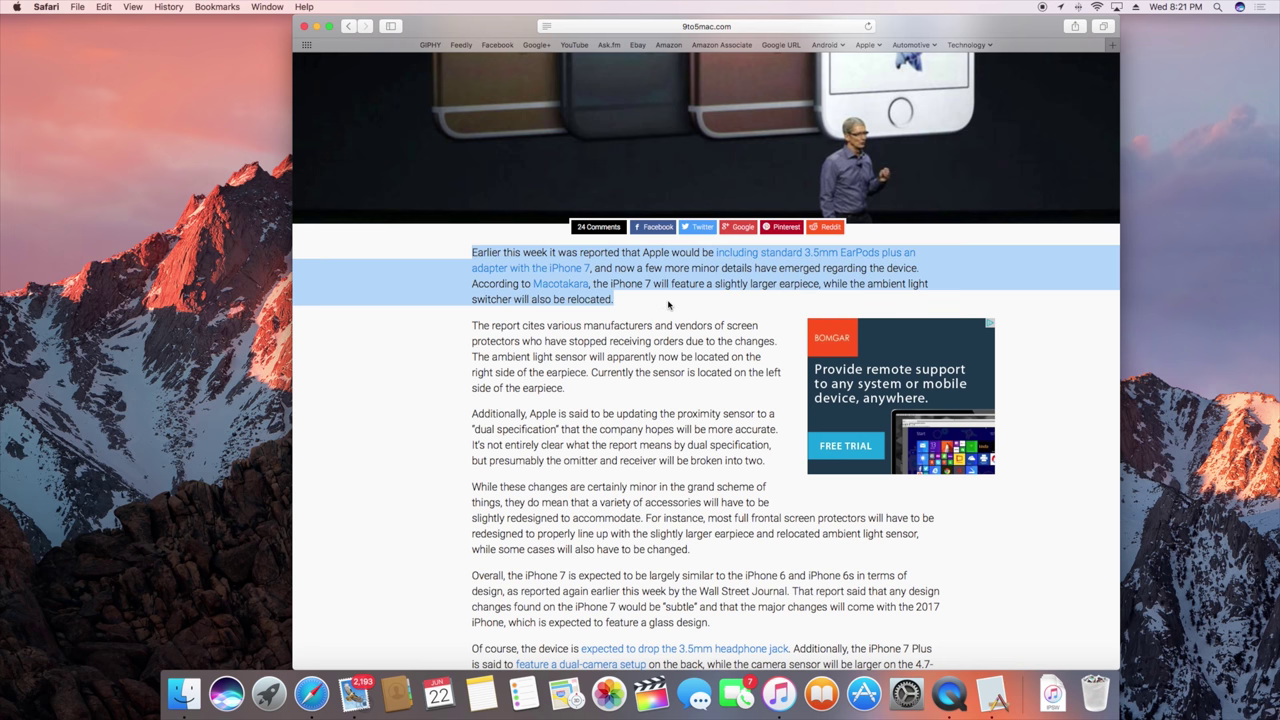
{"action": "key", "text": "super+c"}
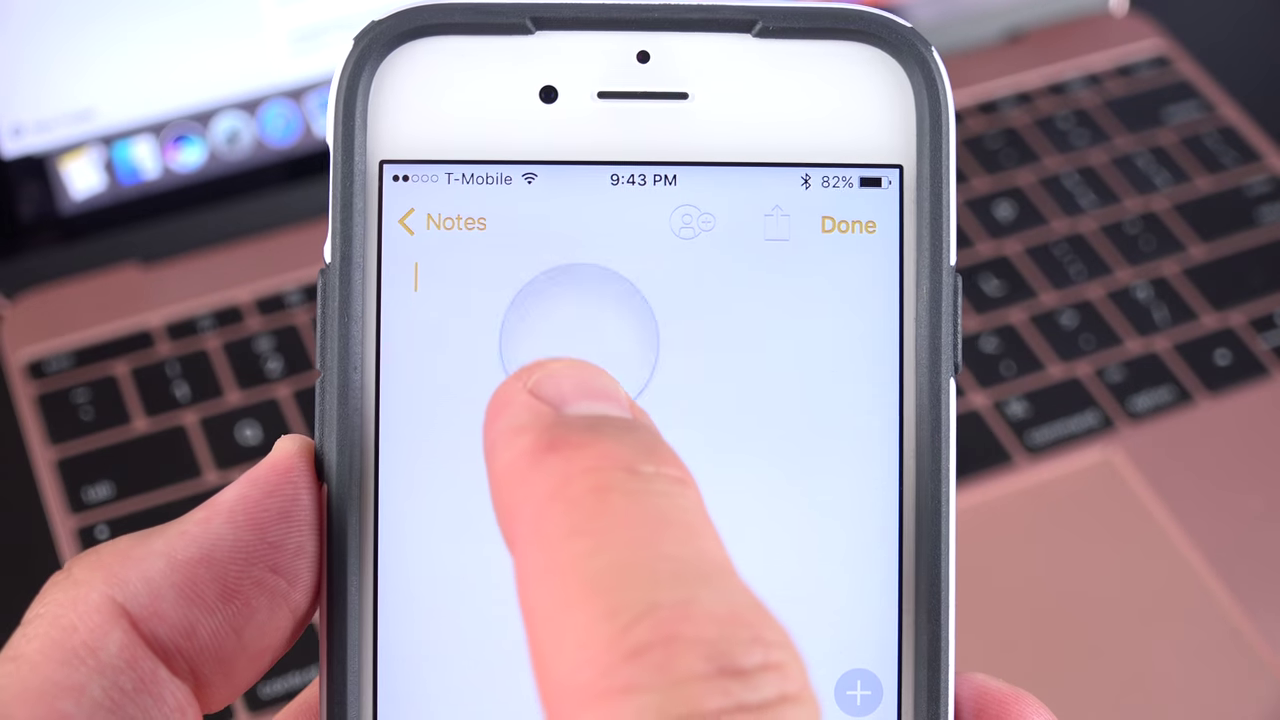
{"action": "left_click", "coordinate": [580, 330]}
{"action": "left_click", "coordinate": [438, 345]}
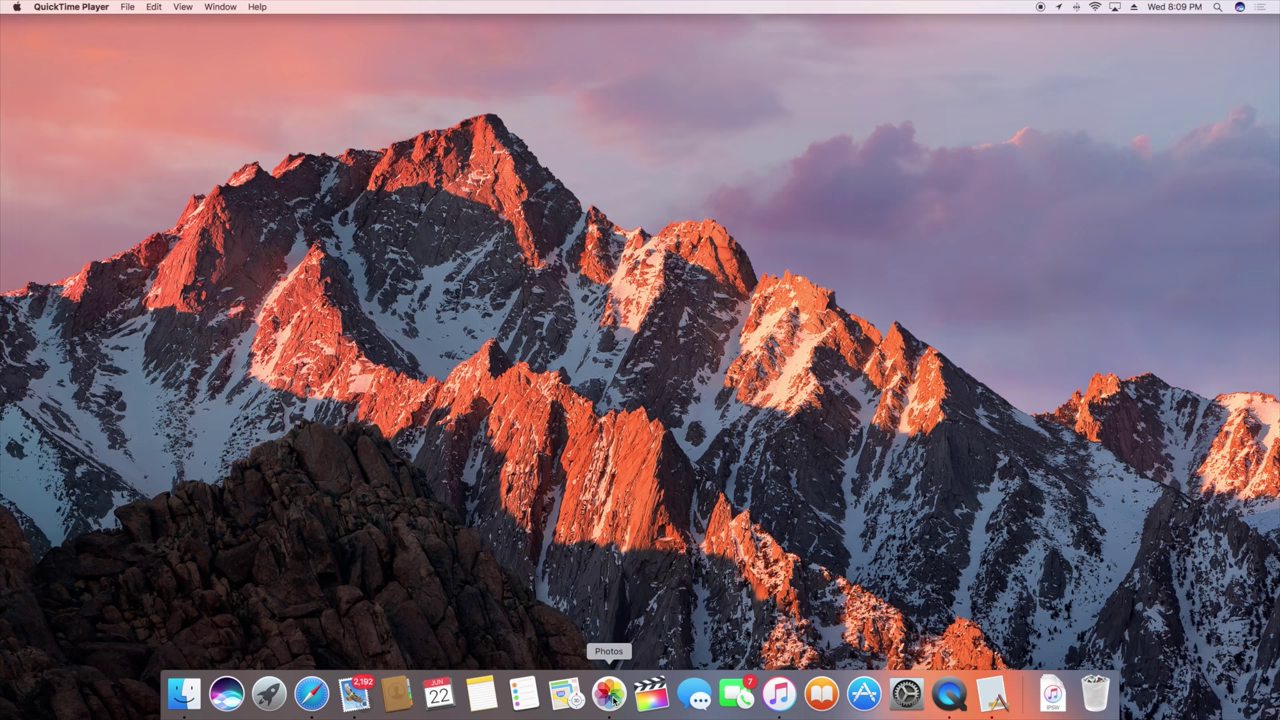
Open Photos and look through the collections shown in Memories
{"action": "left_click", "coordinate": [608, 693]}
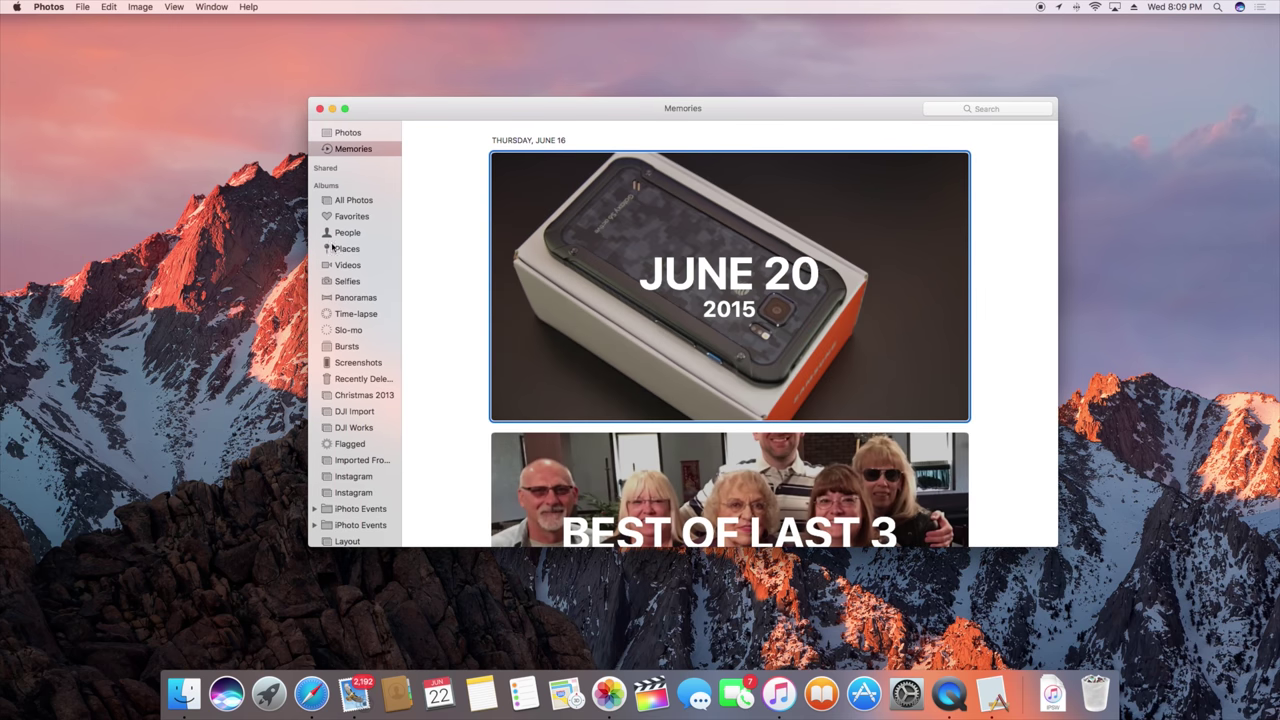
{"action": "left_click", "coordinate": [352, 150]}
{"action": "scroll", "coordinate": [667, 410], "scroll_direction": "down", "scroll_amount": 10}
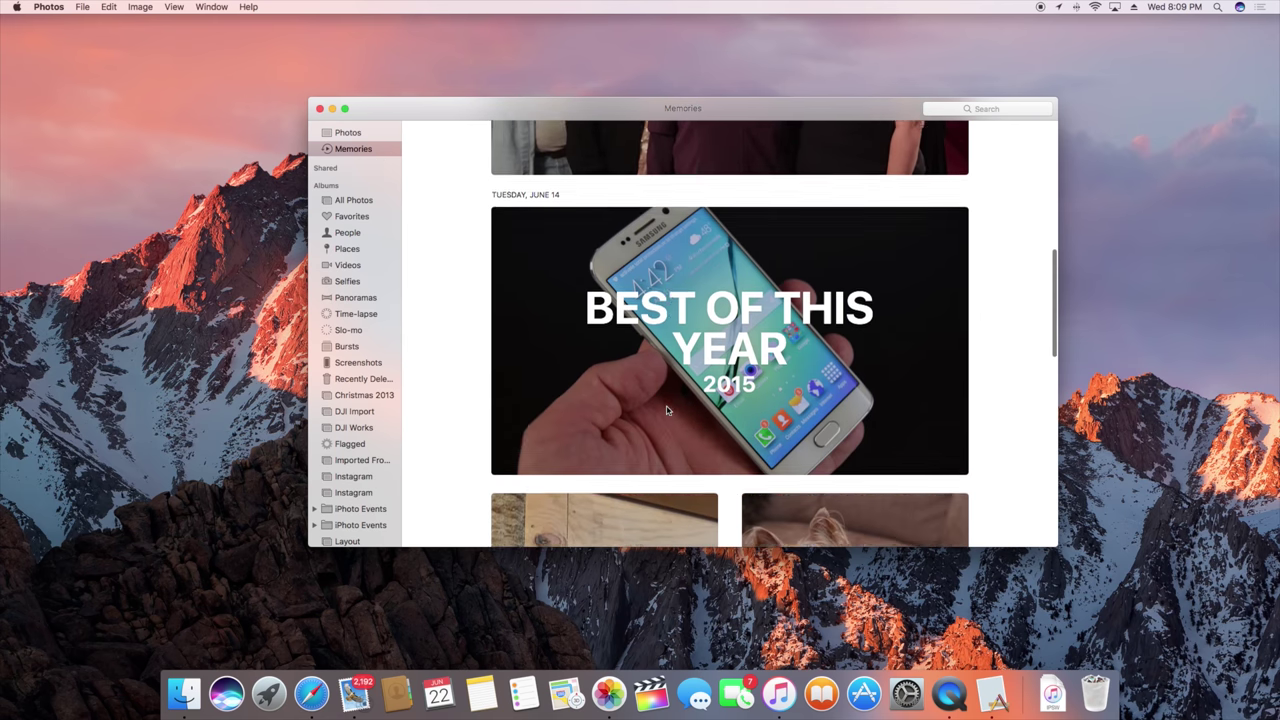
{"action": "scroll", "coordinate": [666, 405], "scroll_direction": "down", "scroll_amount": 10}
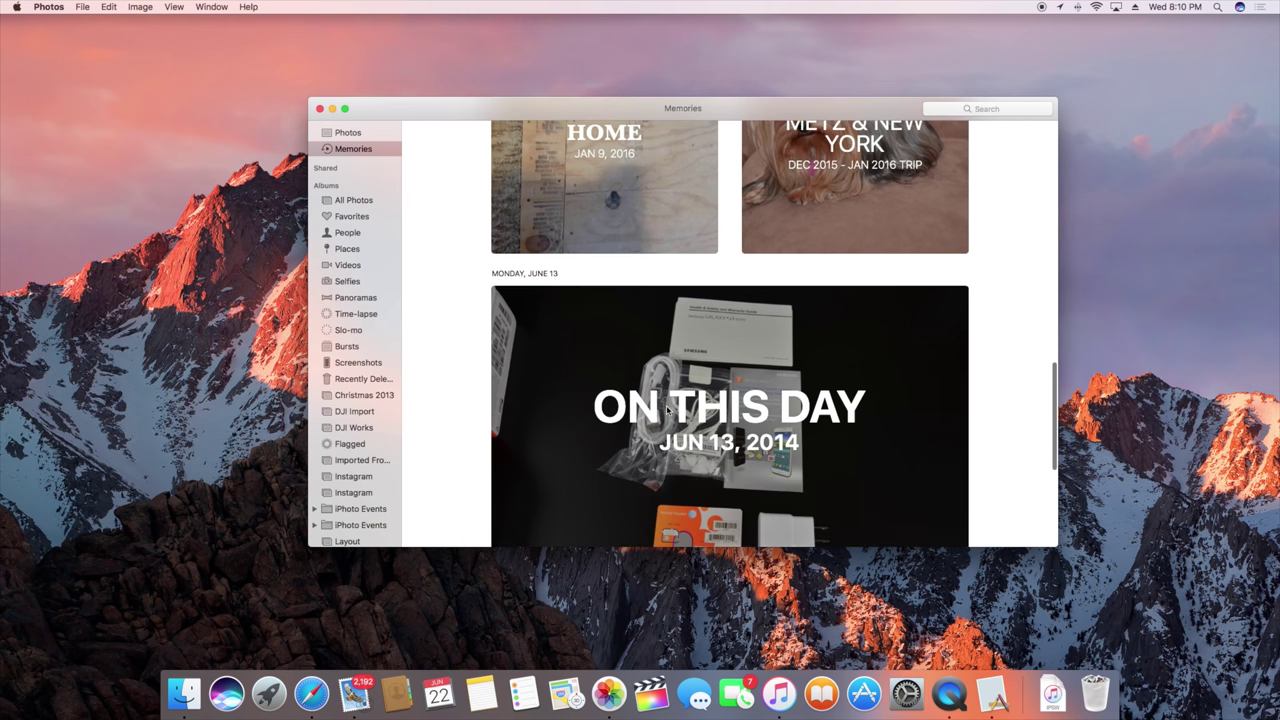
{"action": "scroll", "coordinate": [667, 410], "scroll_direction": "down", "scroll_amount": 5}
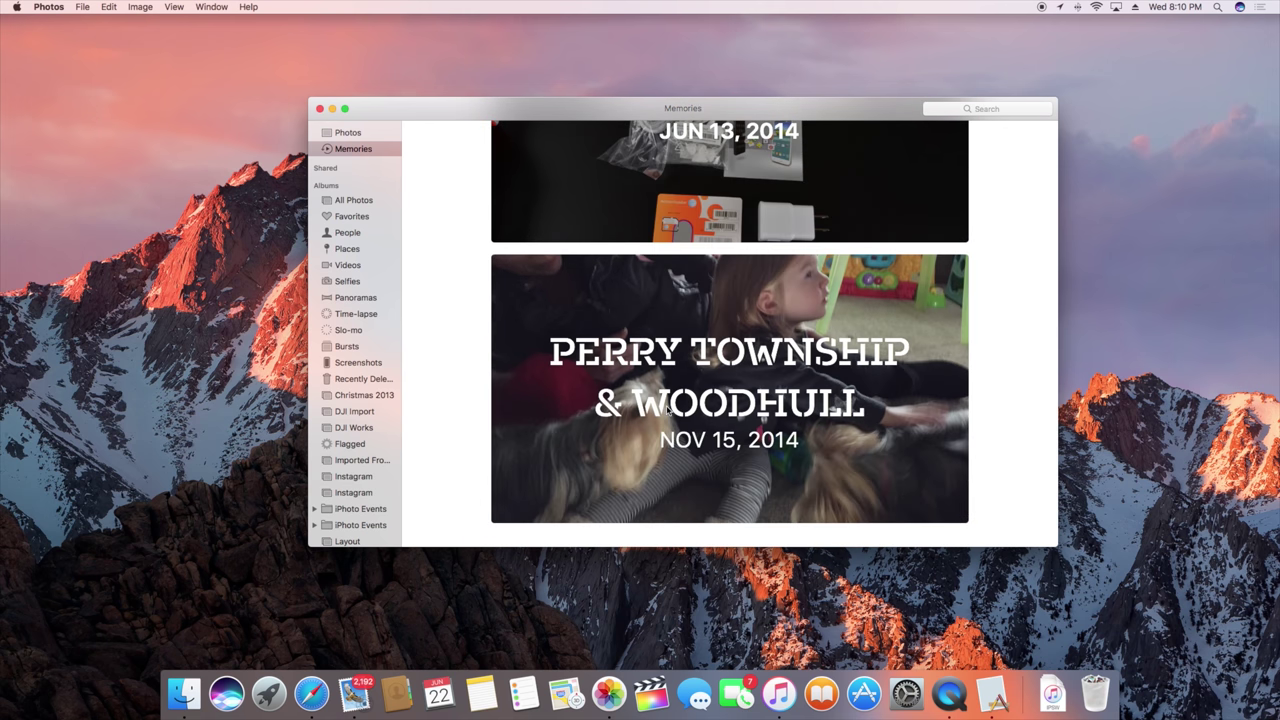
{"action": "scroll", "coordinate": [667, 410], "scroll_direction": "up", "scroll_amount": 3}
{"action": "scroll", "coordinate": [667, 410], "scroll_direction": "up", "scroll_amount": 10}
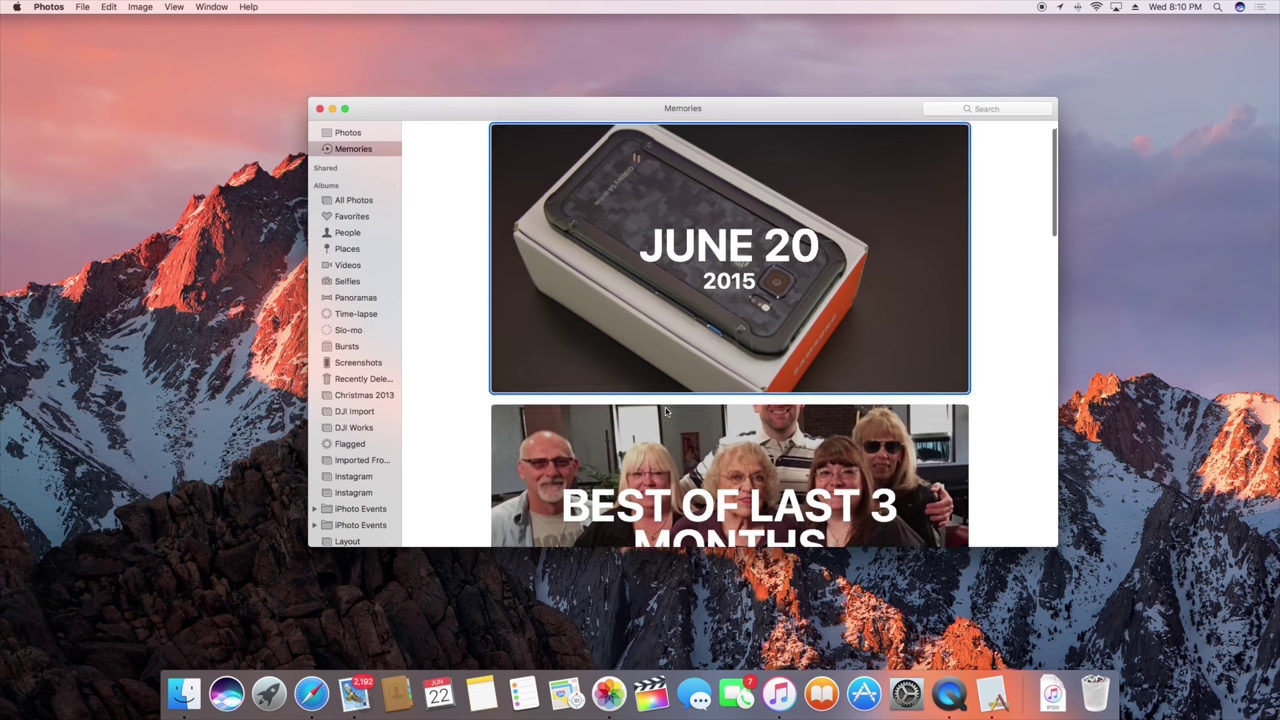
Open the "June 20, 2015" memory and look through its cover and photos
{"action": "left_click", "coordinate": [680, 280]}
{"action": "scroll", "coordinate": [997, 457], "scroll_direction": "down", "scroll_amount": 2}
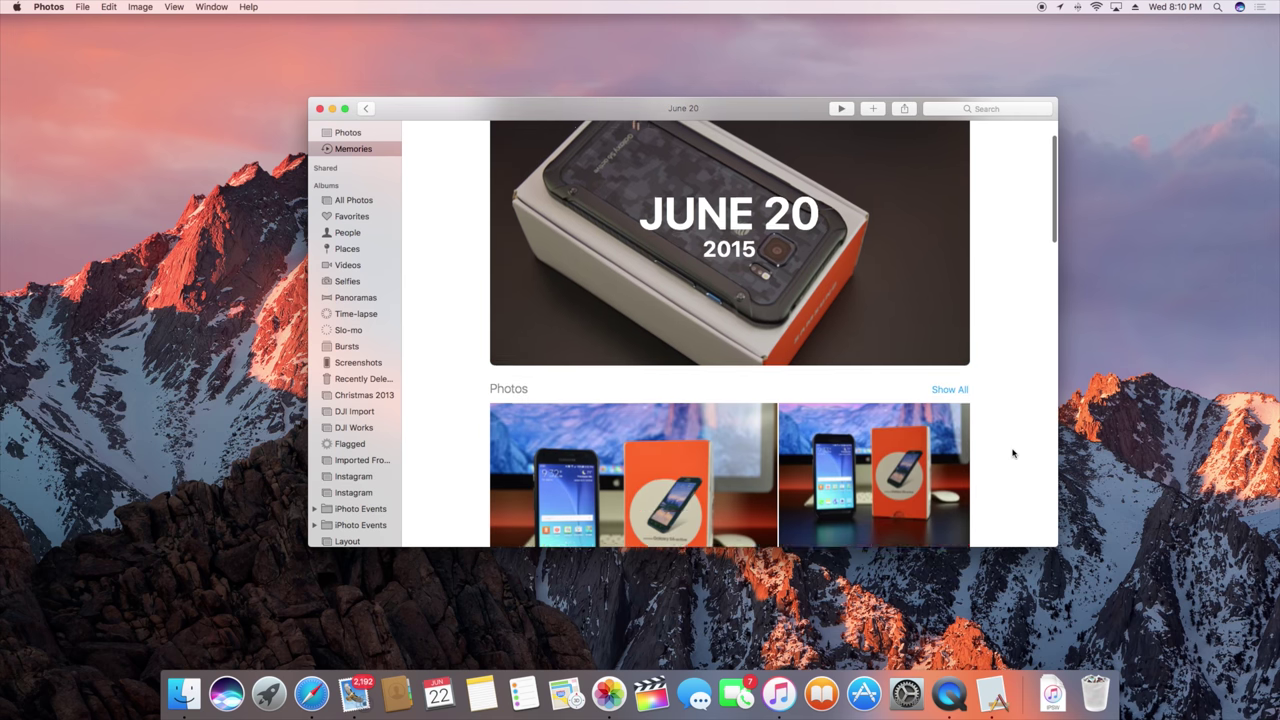
{"action": "scroll", "coordinate": [699, 363], "scroll_direction": "down", "scroll_amount": 5}
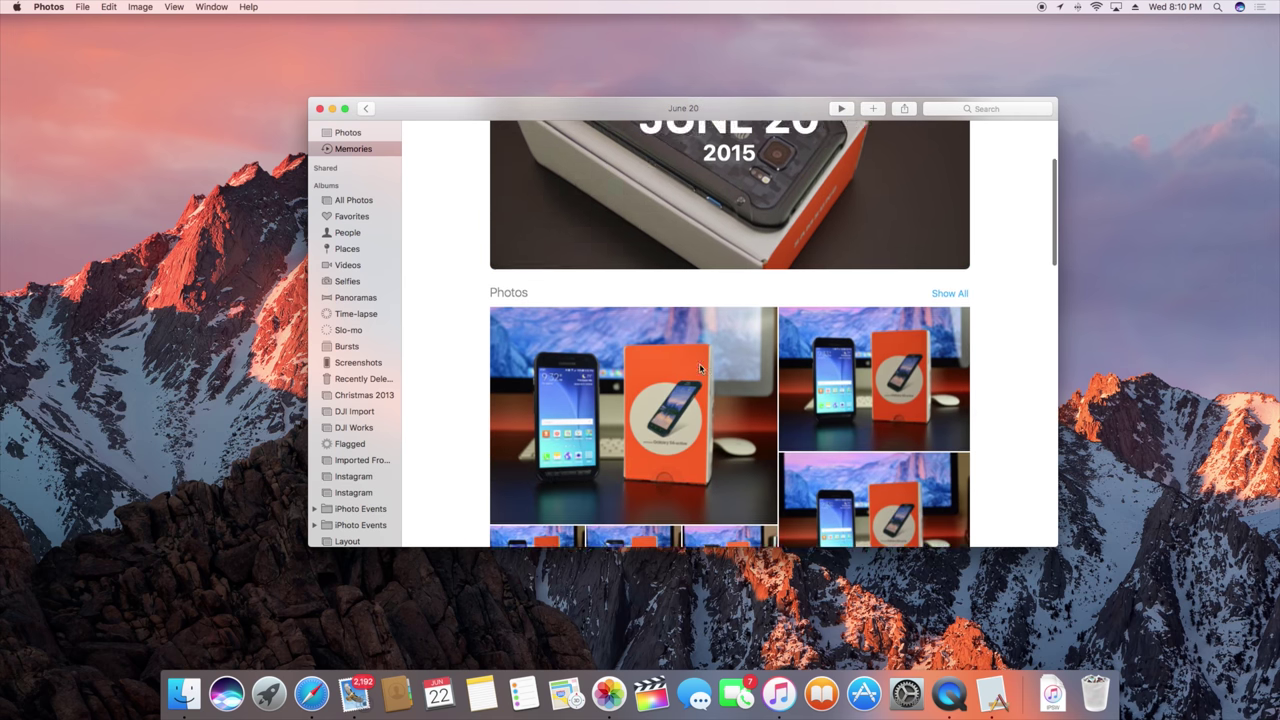
{"action": "scroll", "coordinate": [707, 363], "scroll_direction": "up", "scroll_amount": 4}
{"action": "scroll", "coordinate": [707, 363], "scroll_direction": "up", "scroll_amount": 2}
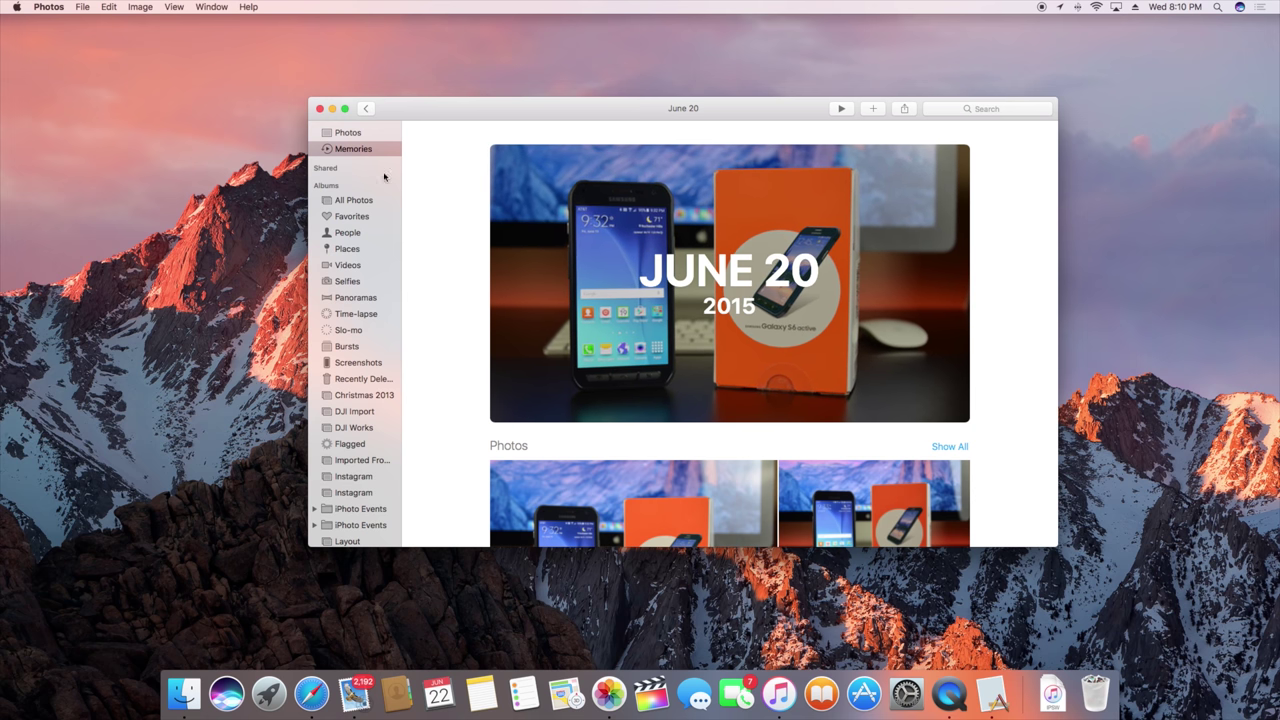
Open the newly created People album and add both people to its favorites
{"action": "key", "text": "super+f"}
{"action": "left_click", "coordinate": [352, 233]}
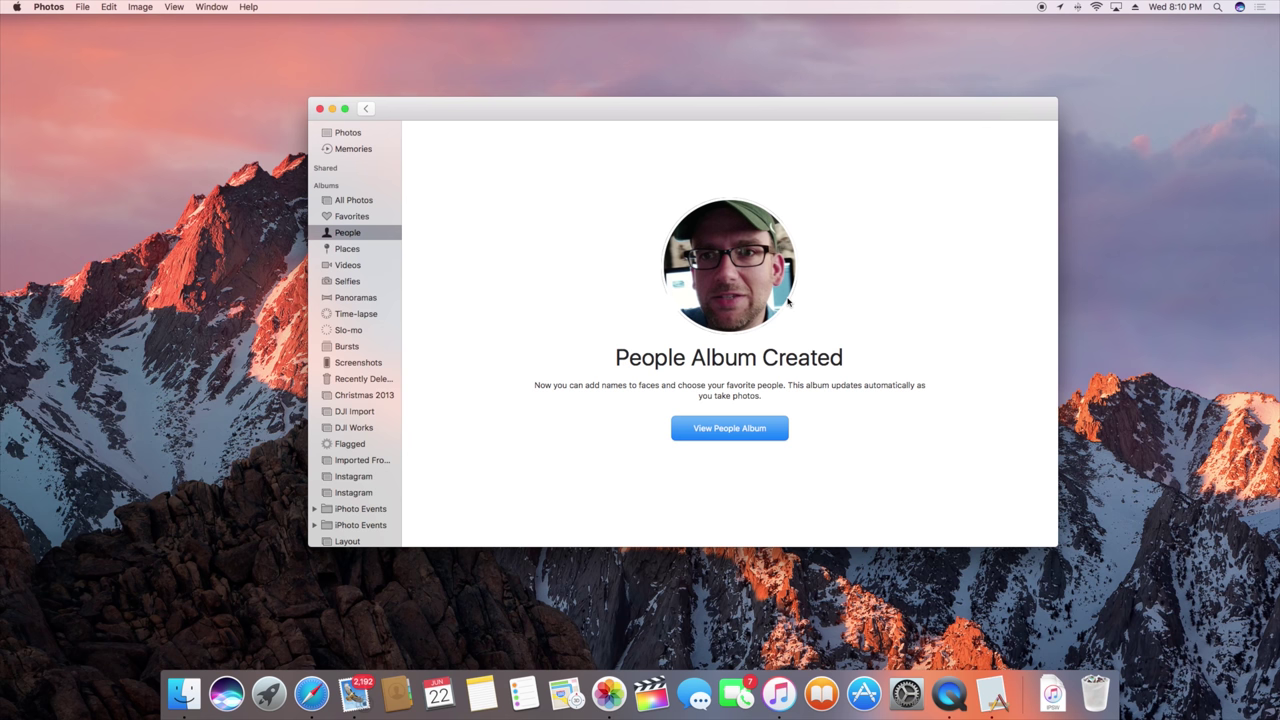
{"action": "key", "text": "Return"}
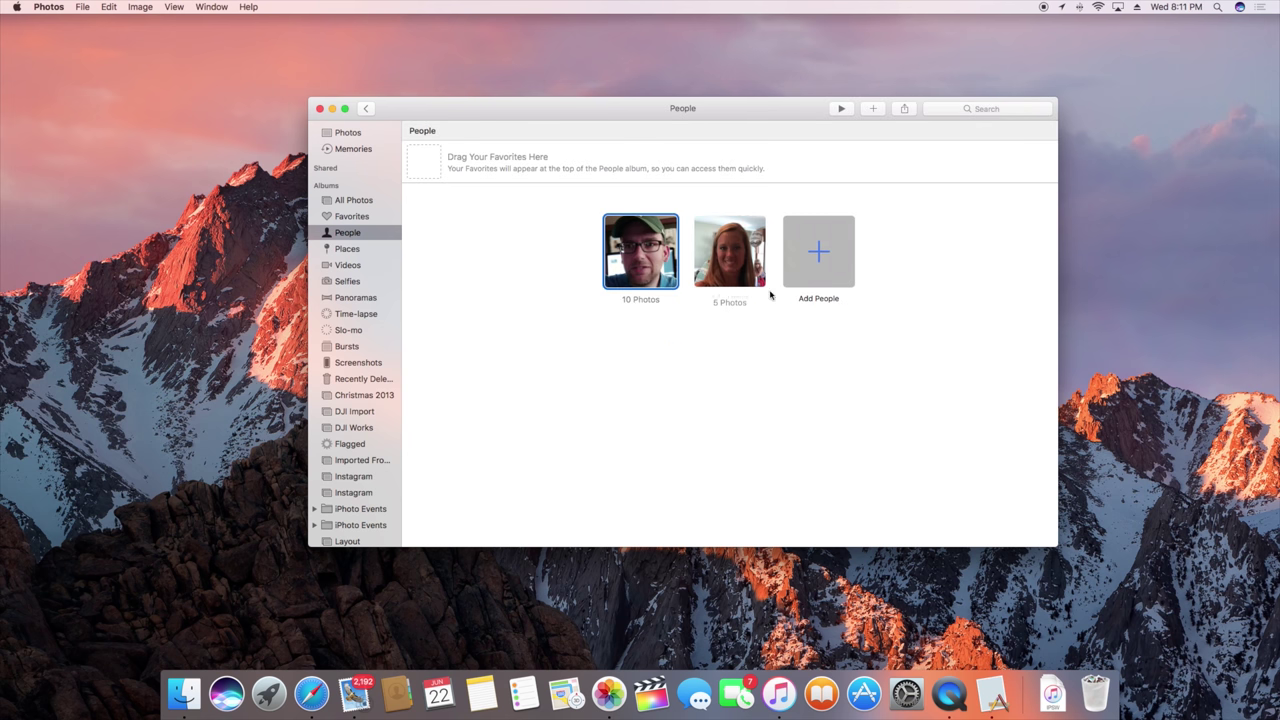
{"action": "left_click_drag", "start_coordinate": [640, 250], "coordinate": [424, 165]}
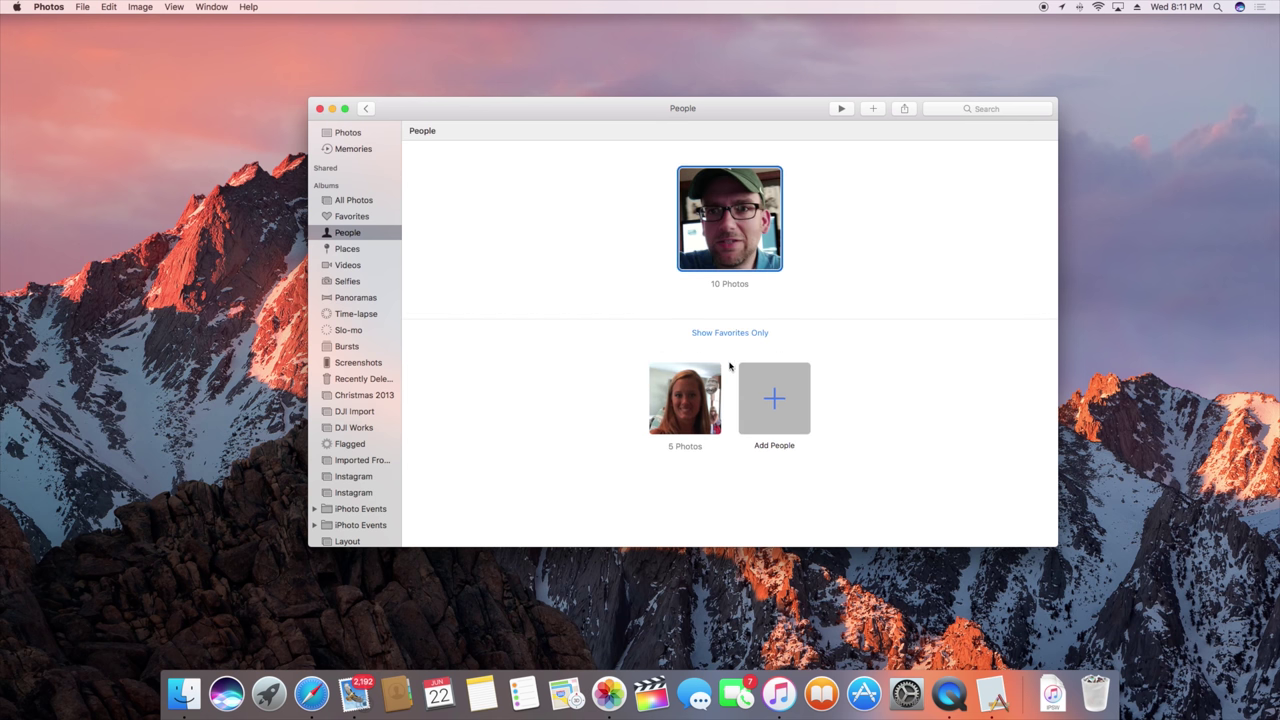
{"action": "left_click_drag", "start_coordinate": [703, 424], "coordinate": [827, 240]}
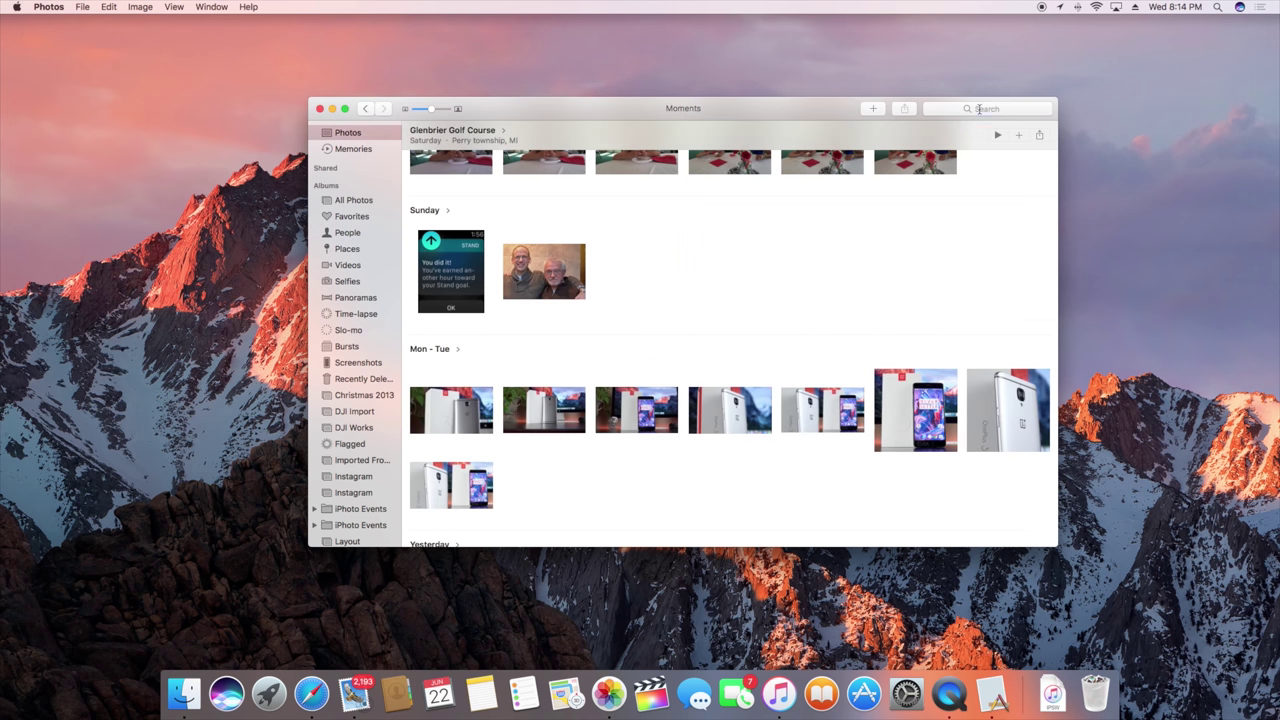
Search the photo library for "dog" and show the results of the Dog category
{"action": "left_click", "coordinate": [979, 109]}
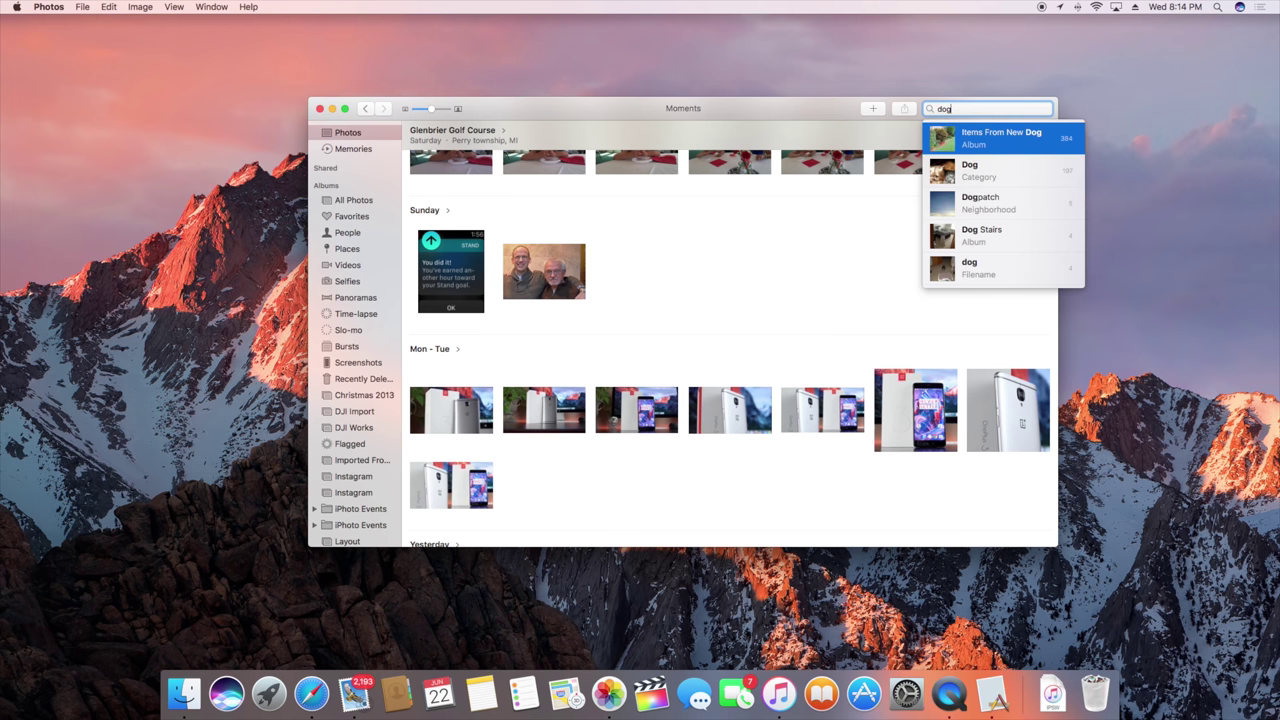
{"action": "left_click", "coordinate": [984, 168]}
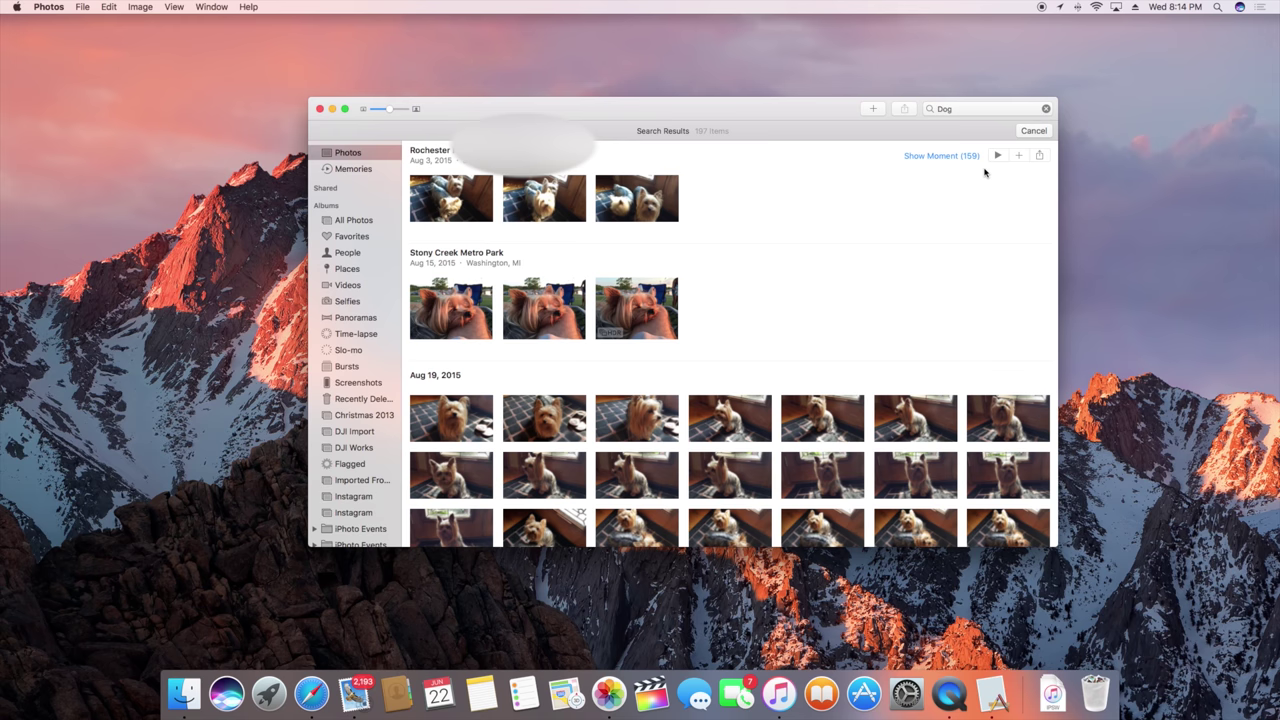
{"action": "scroll", "coordinate": [754, 440], "scroll_direction": "down", "scroll_amount": 2}
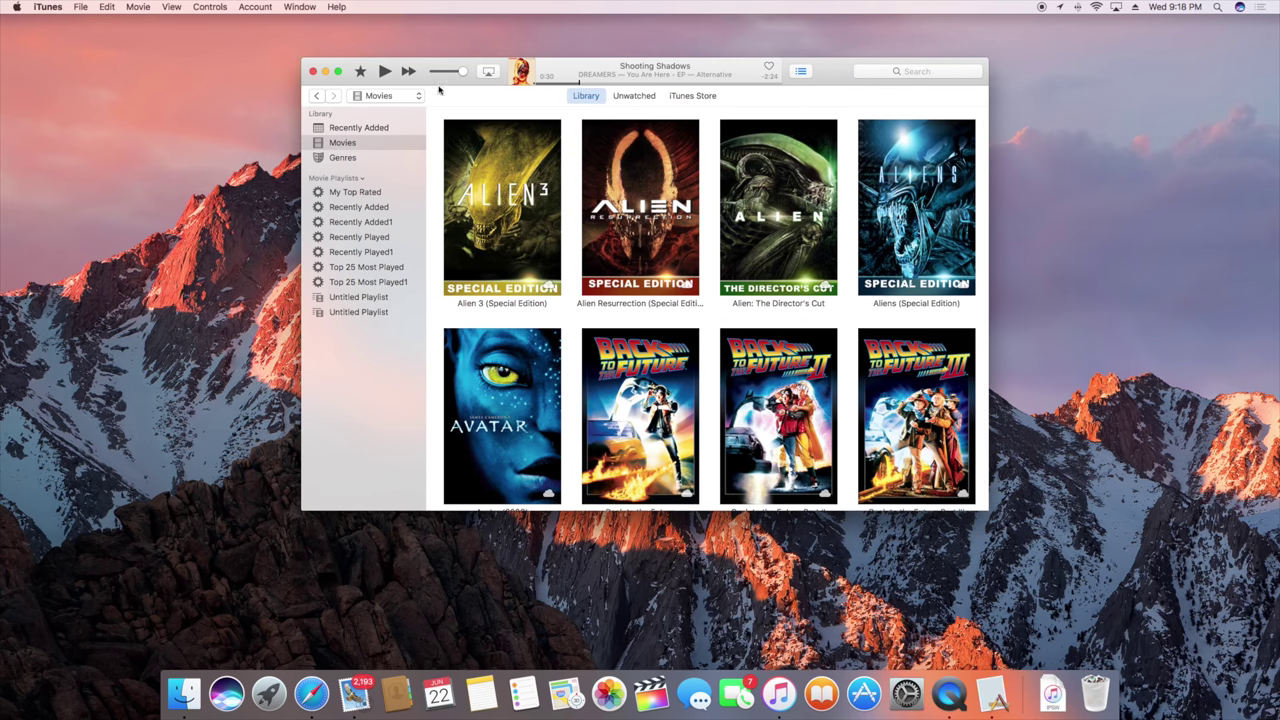
Switch the iTunes library to Music and look through the For You recommendations
{"action": "left_click", "coordinate": [378, 96]}
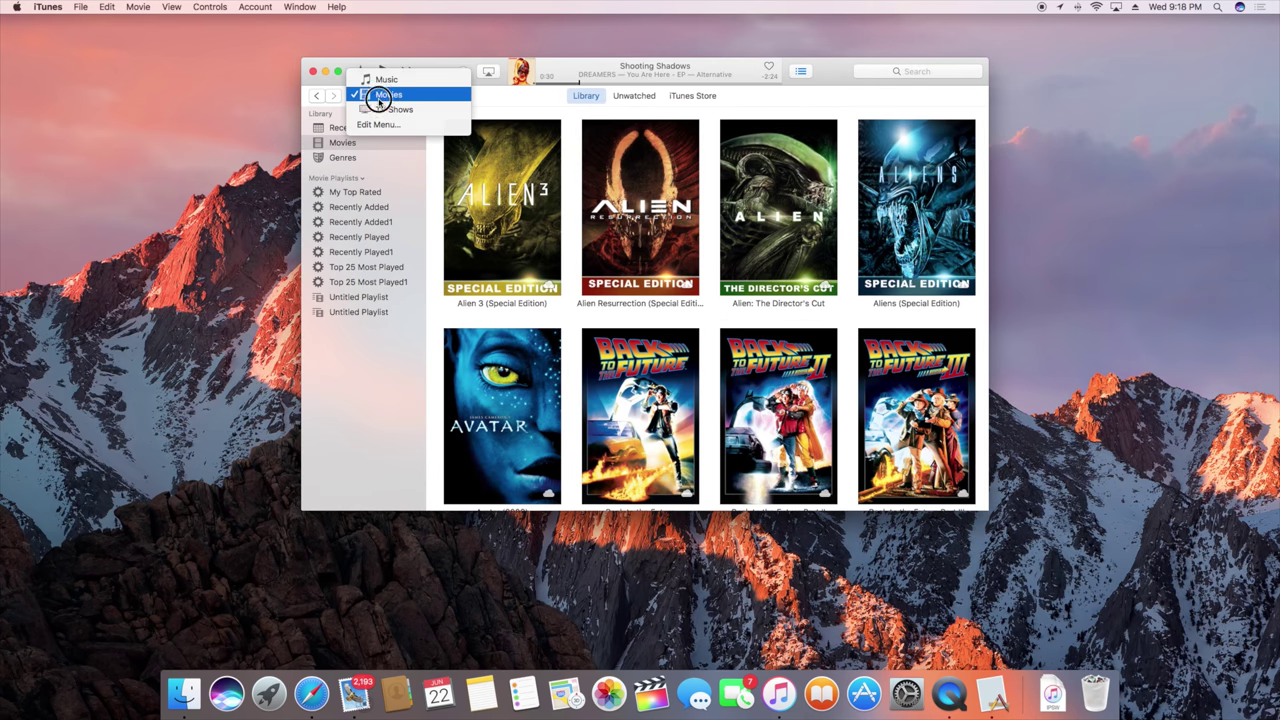
{"action": "left_click", "coordinate": [385, 80]}
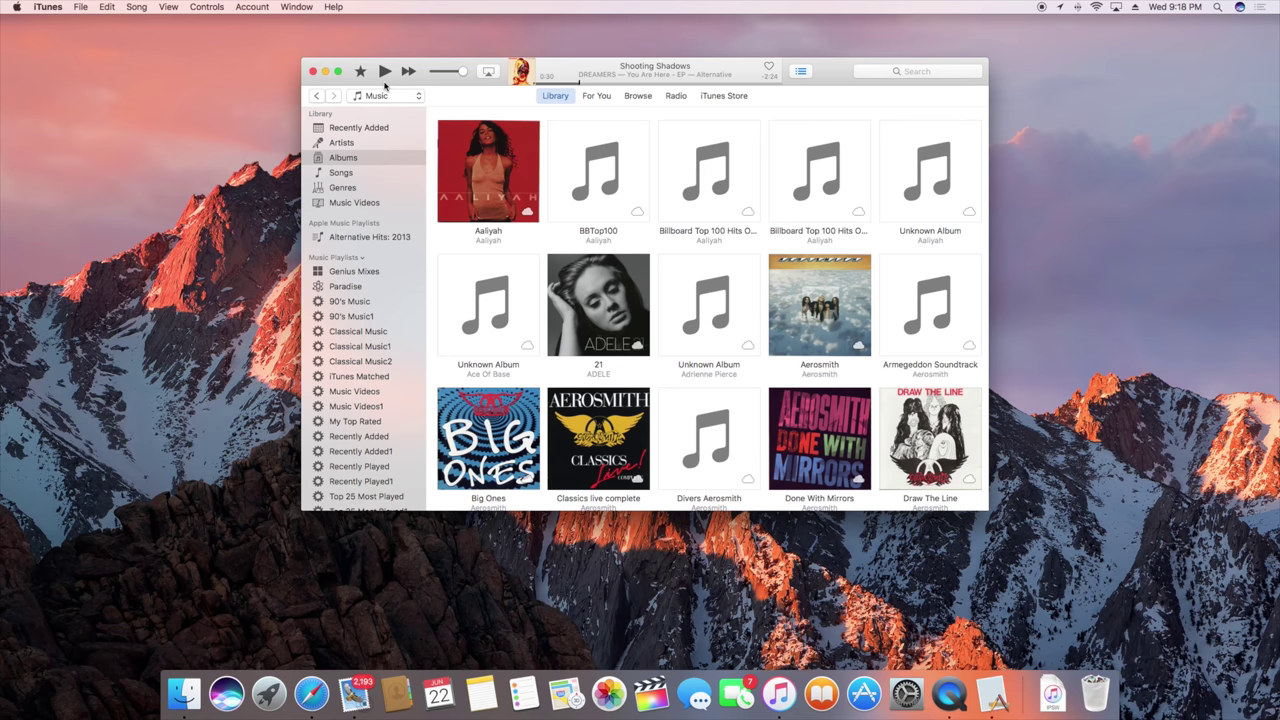
{"action": "left_click", "coordinate": [597, 96]}
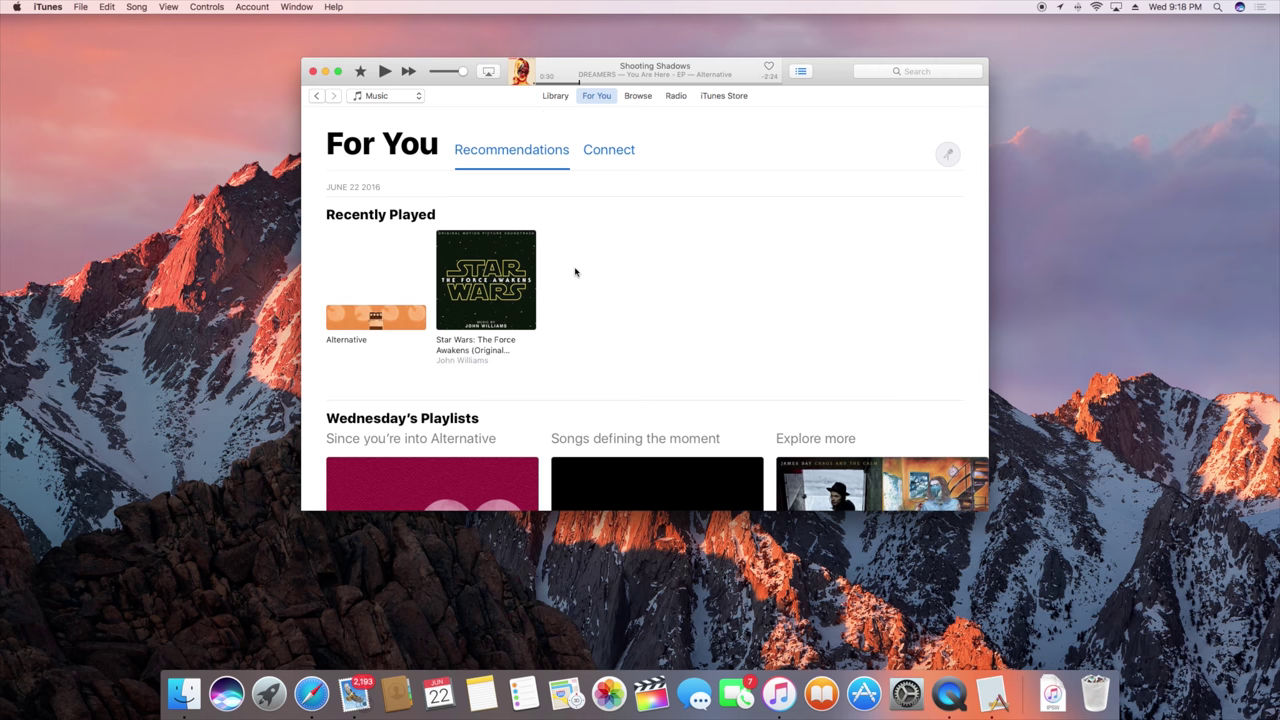
{"action": "scroll", "coordinate": [575, 271], "scroll_direction": "down", "scroll_amount": 8}
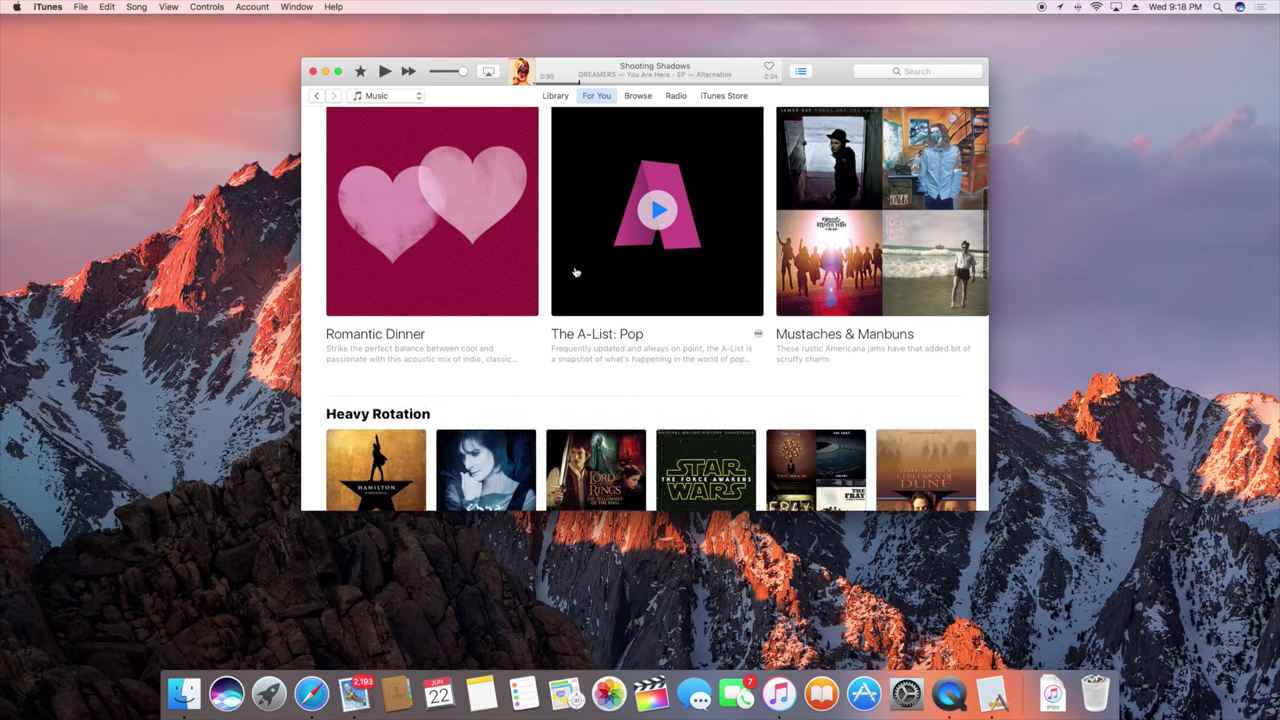
{"action": "scroll", "coordinate": [575, 271], "scroll_direction": "up", "scroll_amount": 8}
Look through the Top Charts in Browse and the Featured, Beats 1 and Stations sections of Radio
{"action": "left_click", "coordinate": [636, 96]}
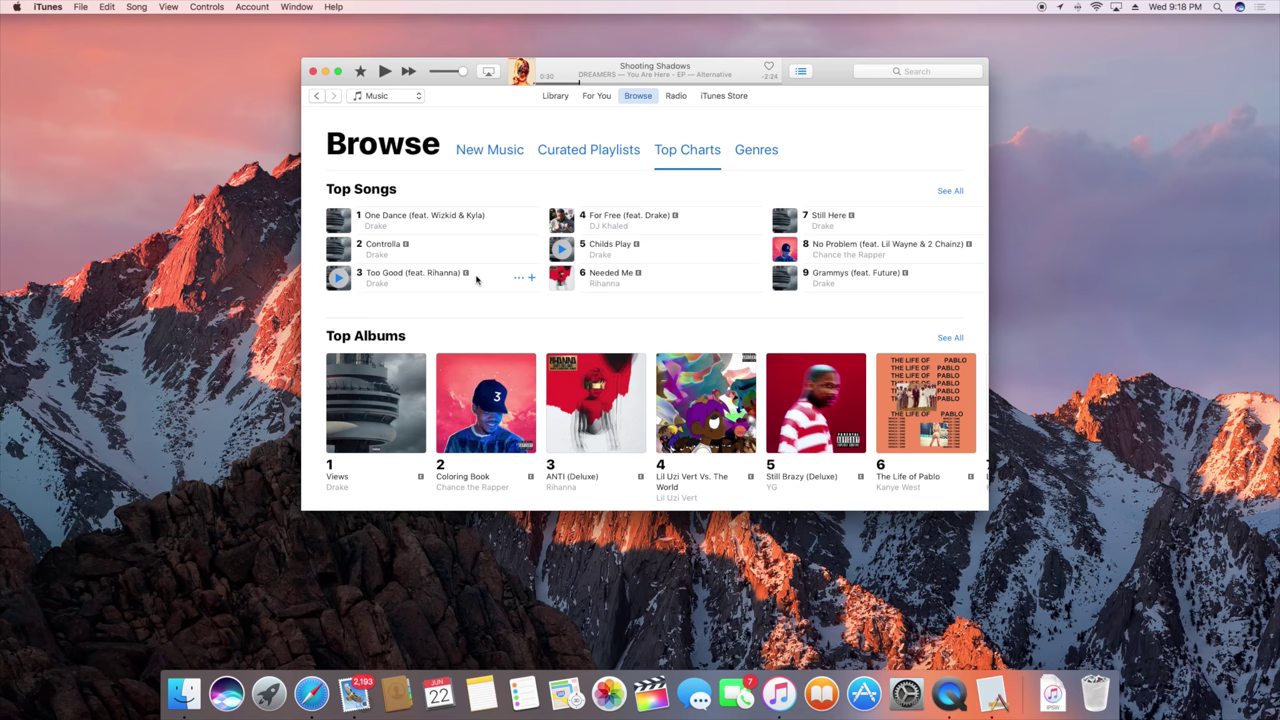
{"action": "scroll", "coordinate": [477, 283], "scroll_direction": "down", "scroll_amount": 15}
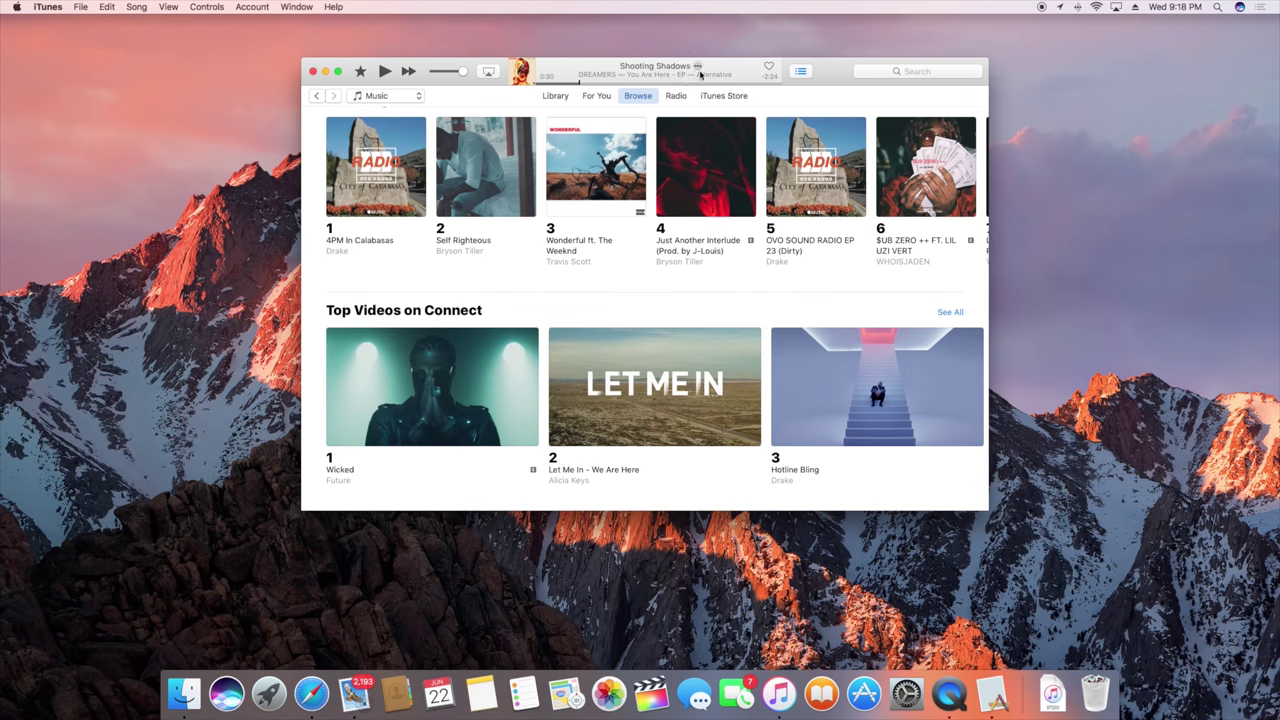
{"action": "left_click", "coordinate": [686, 97]}
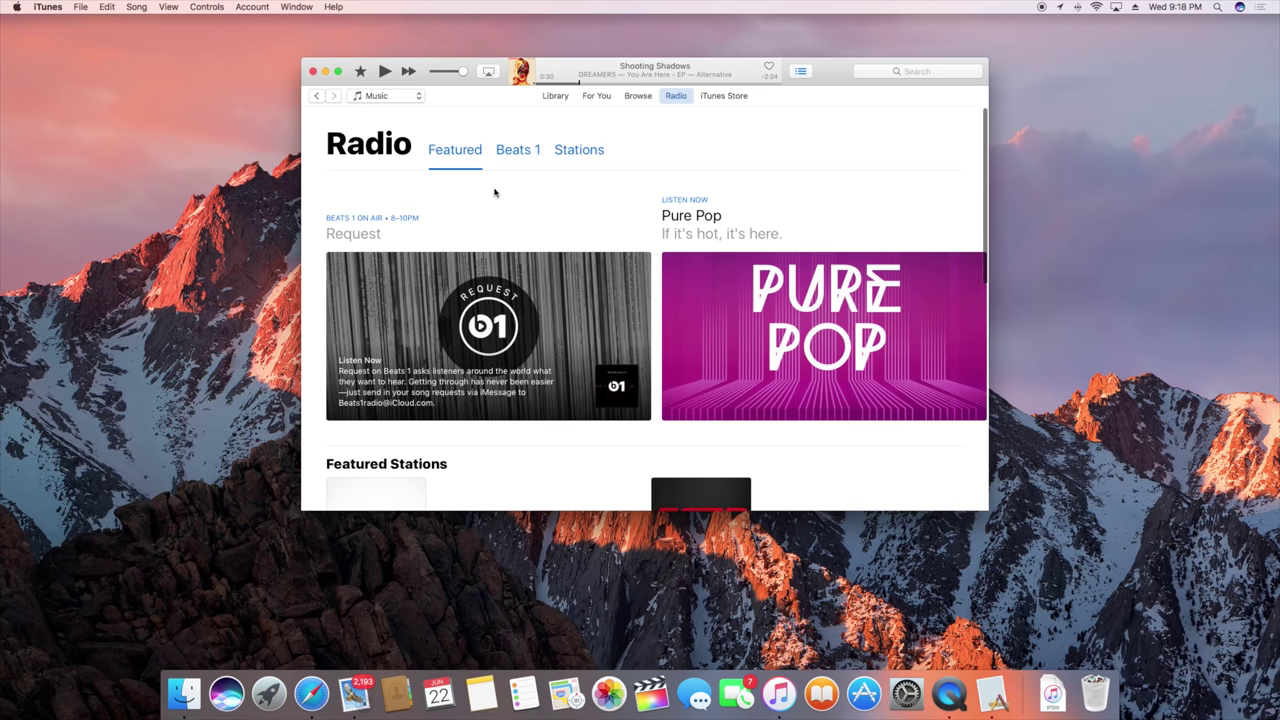
{"action": "left_click", "coordinate": [516, 157]}
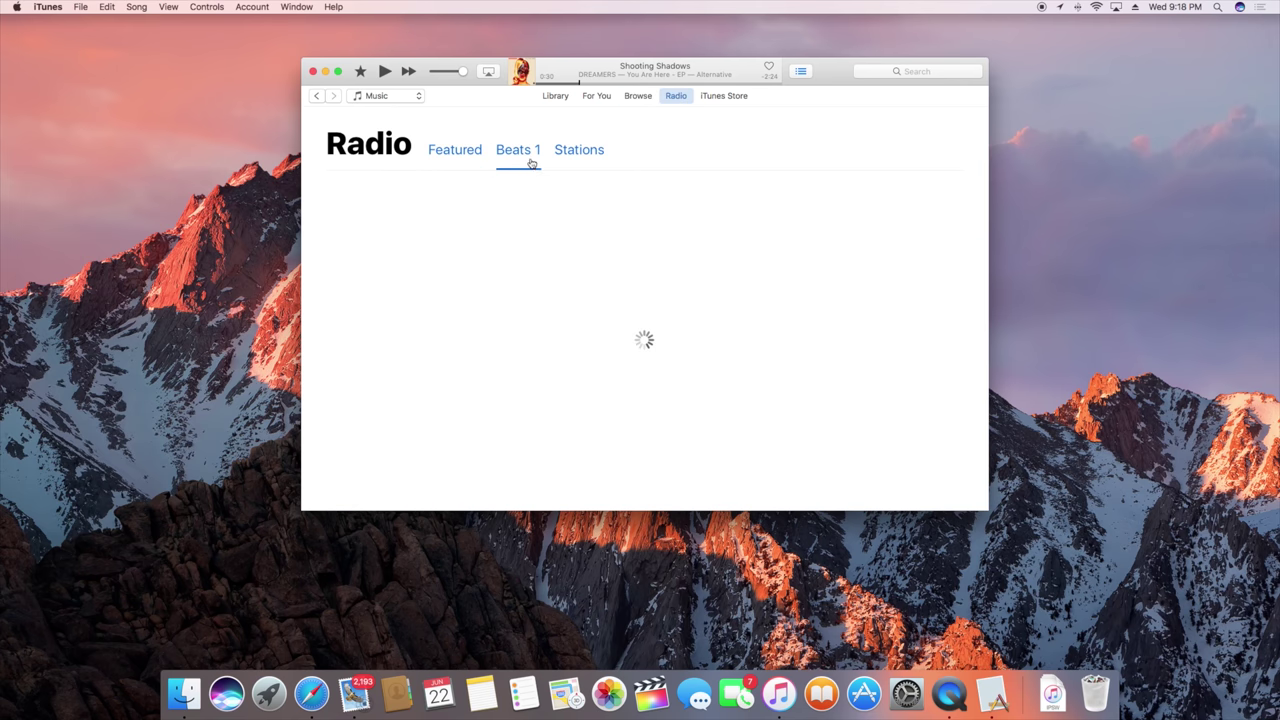
{"action": "left_click", "coordinate": [584, 151]}
{"action": "left_click", "coordinate": [464, 160]}
Open the iTunes Store and look through its music front page
{"action": "left_click", "coordinate": [742, 94]}
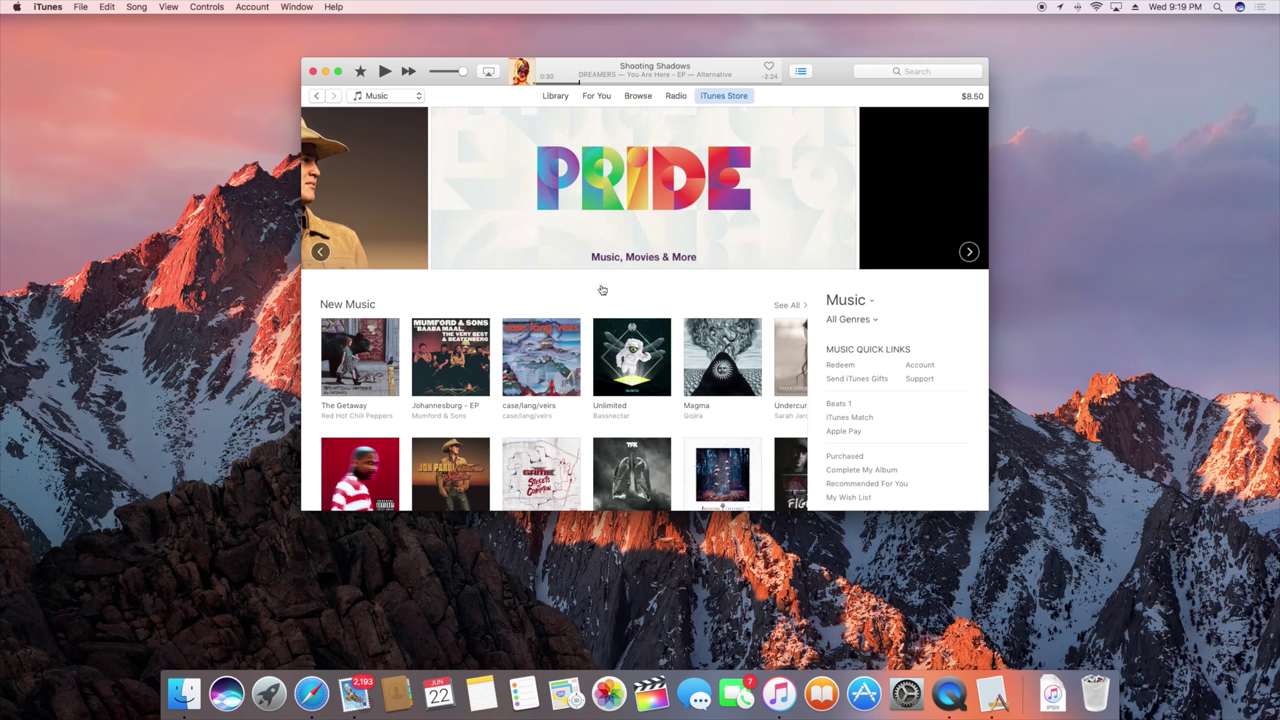
{"action": "scroll", "coordinate": [602, 290], "scroll_direction": "down", "scroll_amount": 8}
{"action": "scroll", "coordinate": [602, 290], "scroll_direction": "up", "scroll_amount": 8}
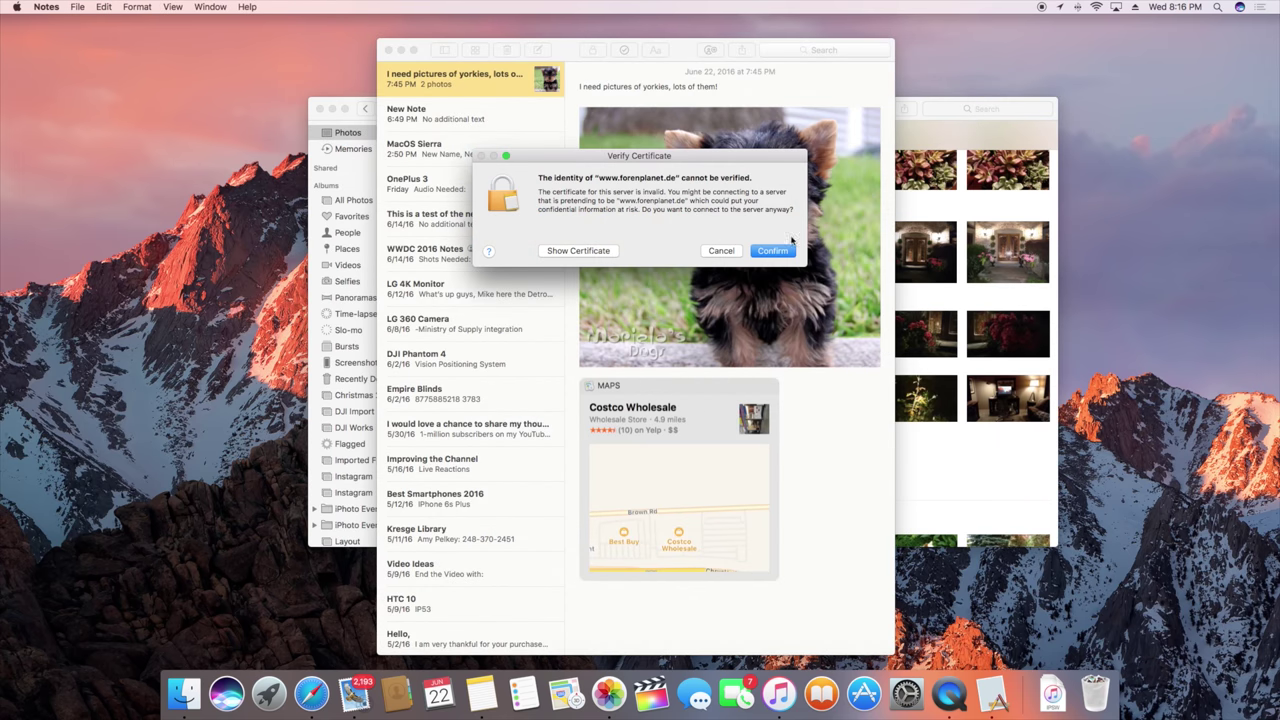
Accept the server certificate in Notes and share the yorkie pictures note by sending a collaboration invitation through Mail
{"action": "left_click", "coordinate": [786, 250]}
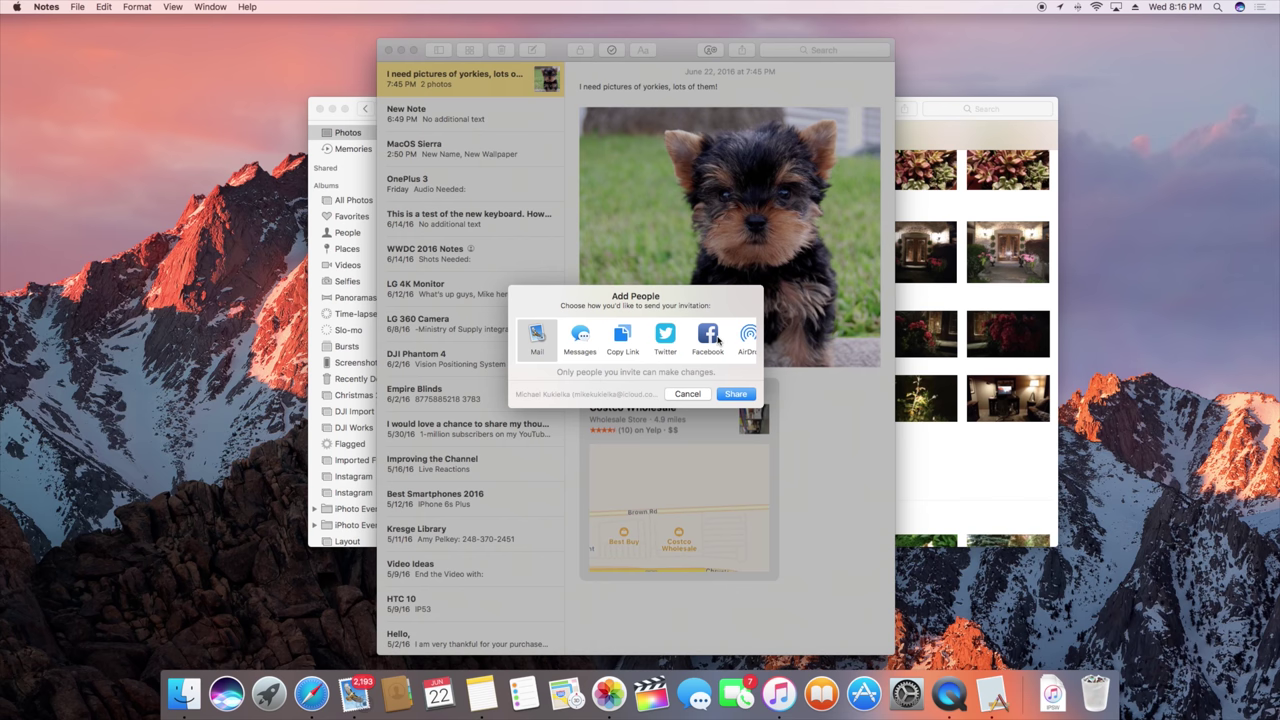
{"action": "left_click", "coordinate": [734, 393]}
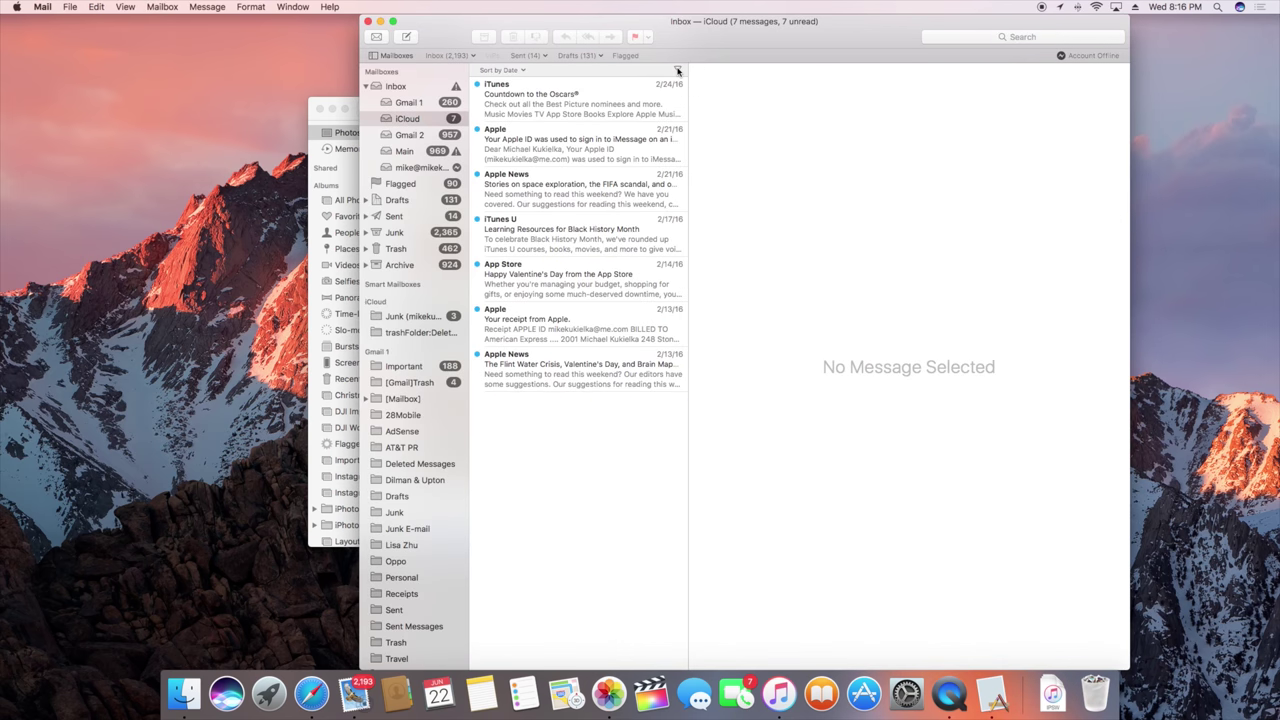
Switch to Mail and toggle the message filter for the iCloud inbox on and off
{"action": "left_click", "coordinate": [678, 70]}
{"action": "left_click", "coordinate": [678, 70]}
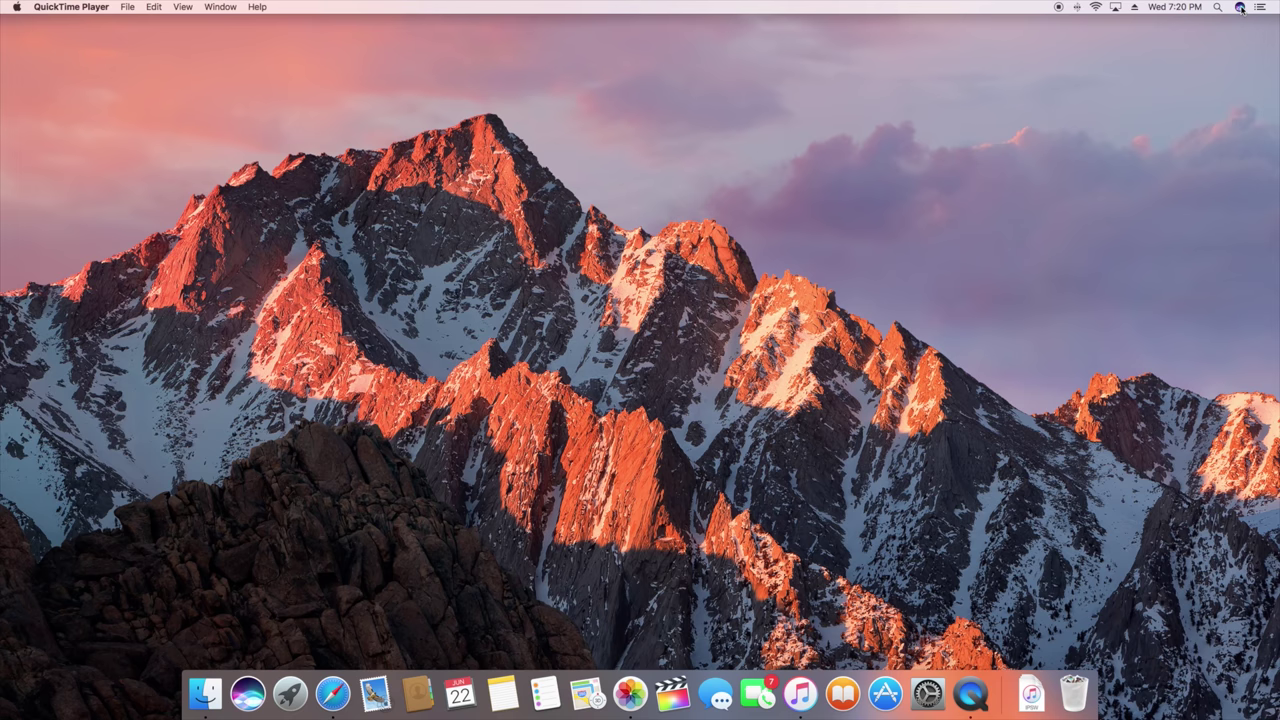
Start Siri from both the menu bar and the Dock, dismissing it each time
{"action": "left_click", "coordinate": [1240, 9]}
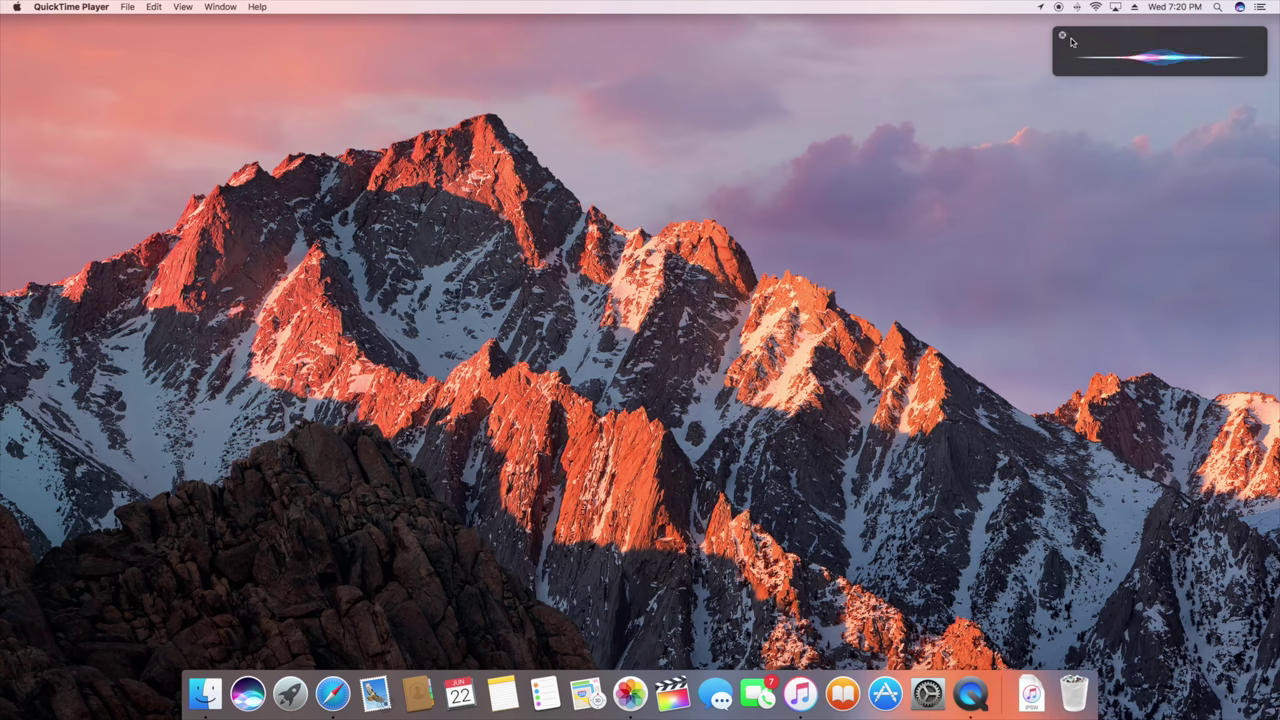
{"action": "left_click", "coordinate": [1064, 37]}
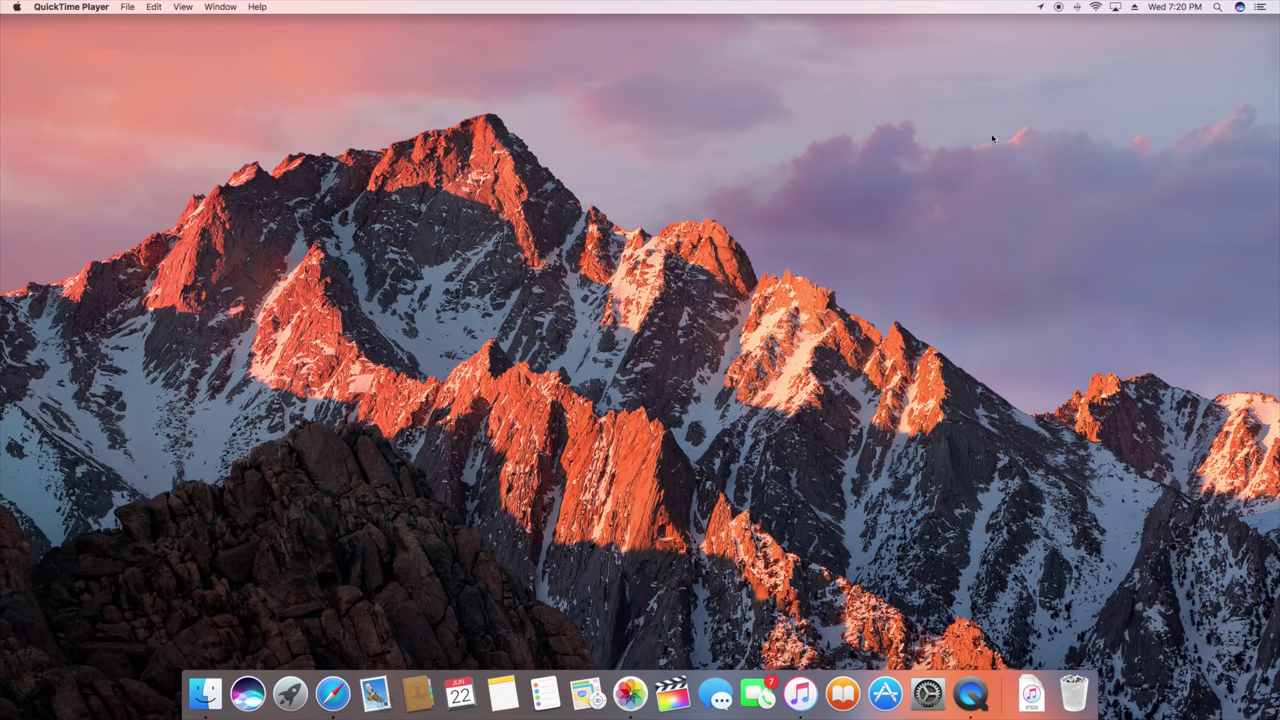
{"action": "left_click", "coordinate": [248, 693]}
{"action": "left_click", "coordinate": [247, 693]}
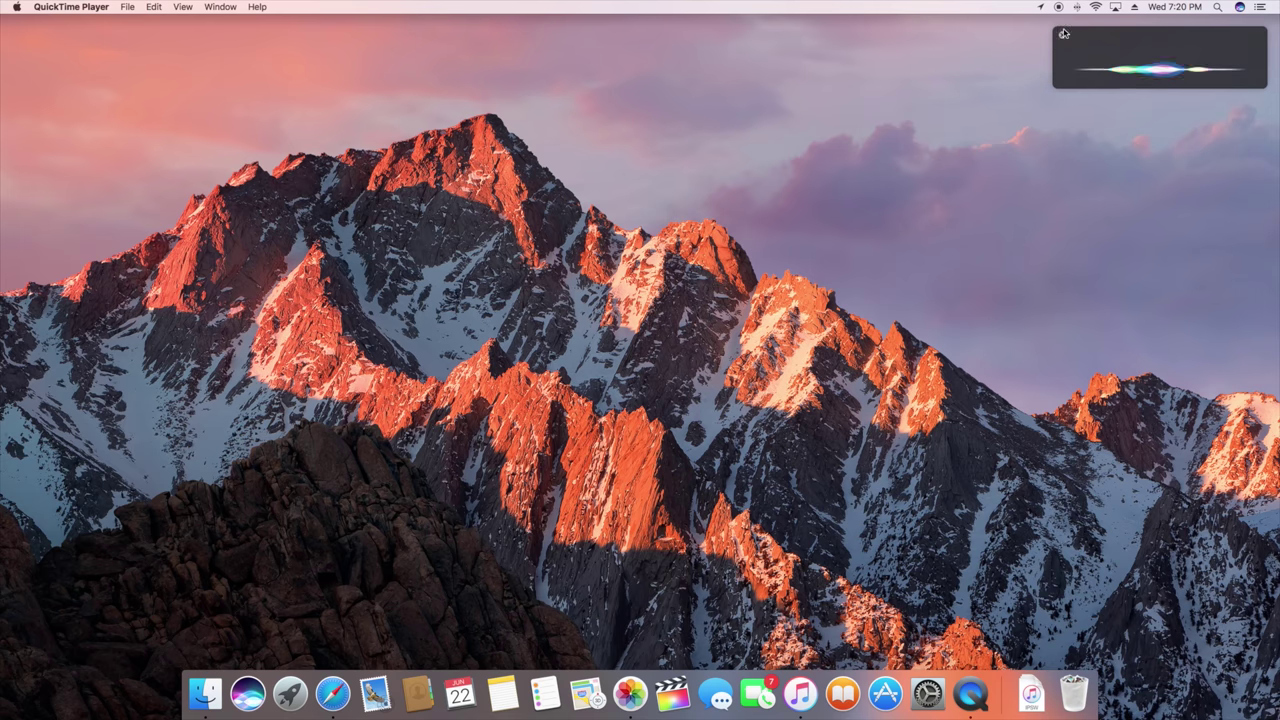
{"action": "left_click", "coordinate": [1063, 33]}
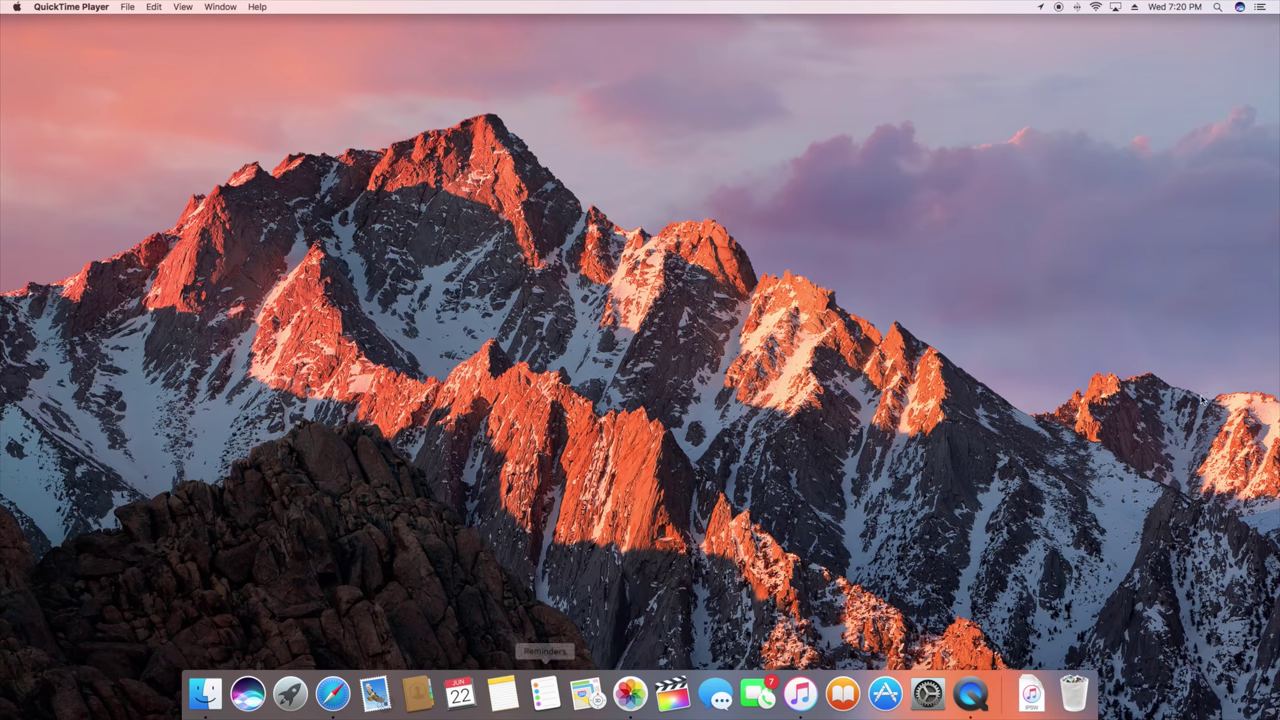
Open the Siri settings in System Preferences and view the available languages and Siri voices
{"action": "left_click", "coordinate": [927, 693]}
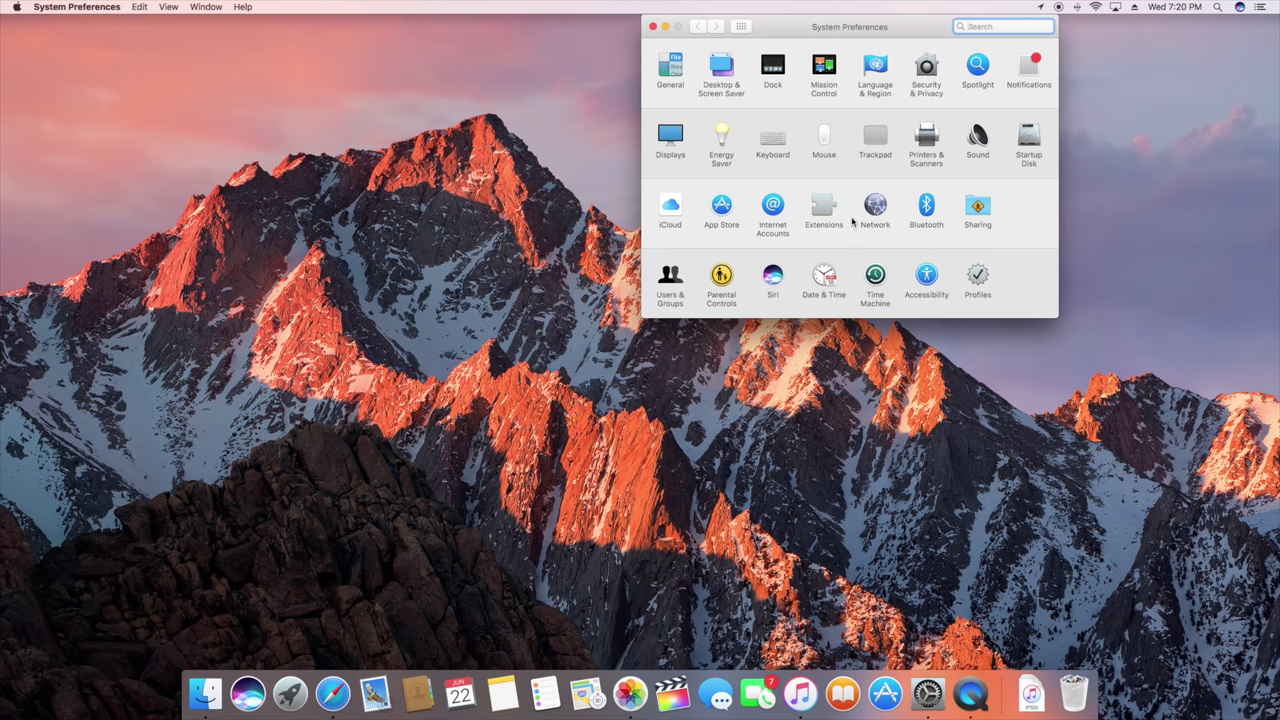
{"action": "left_click", "coordinate": [772, 280]}
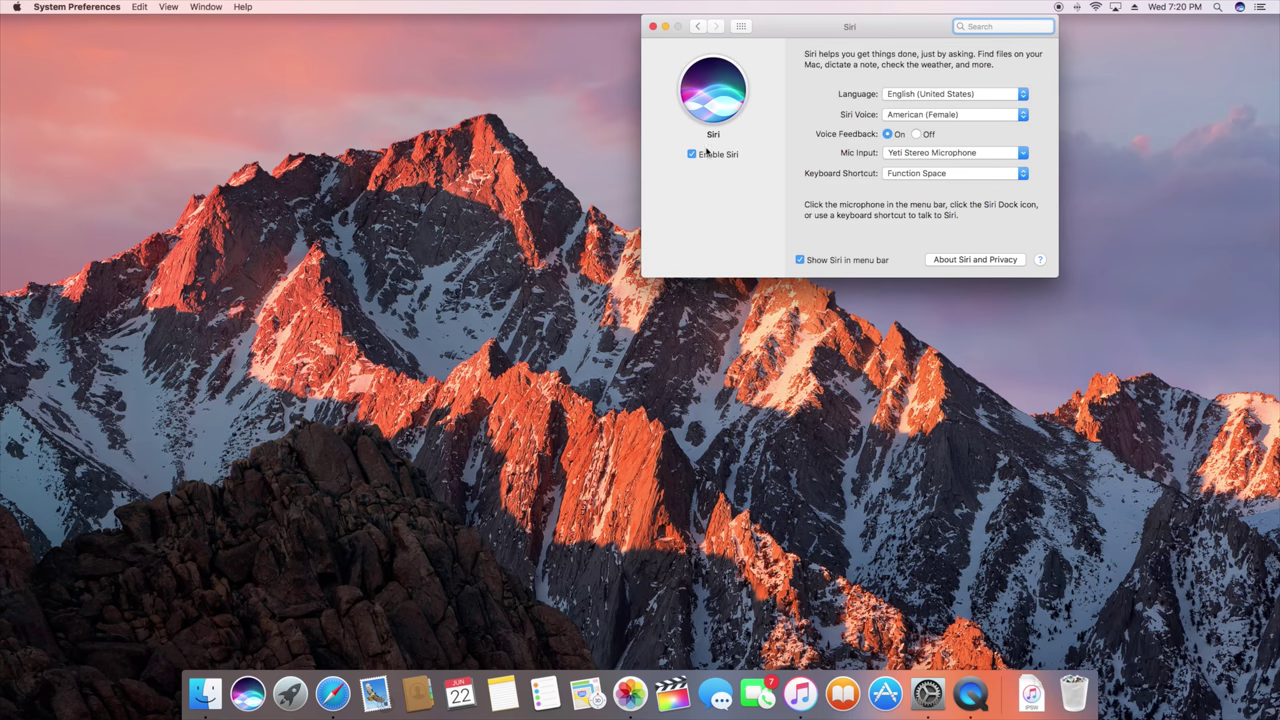
{"action": "left_click", "coordinate": [954, 96]}
{"action": "left_click", "coordinate": [954, 96]}
{"action": "left_click", "coordinate": [949, 115]}
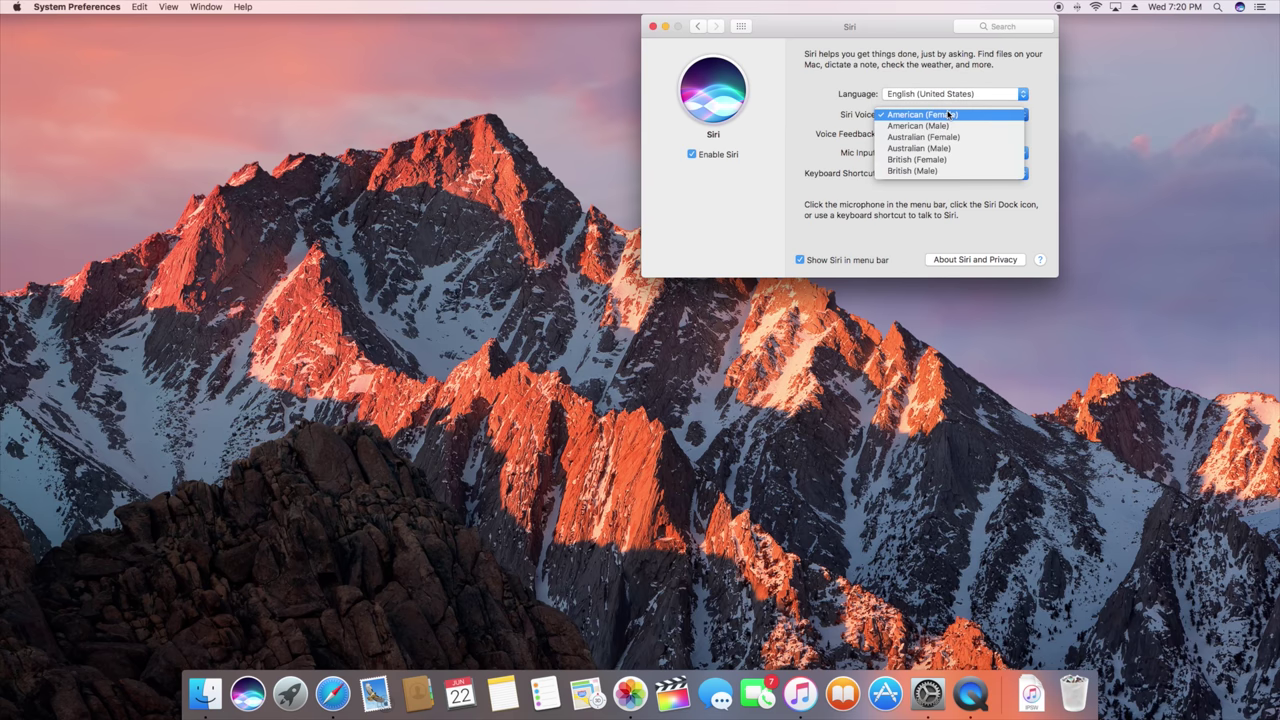
{"action": "left_click", "coordinate": [800, 138]}
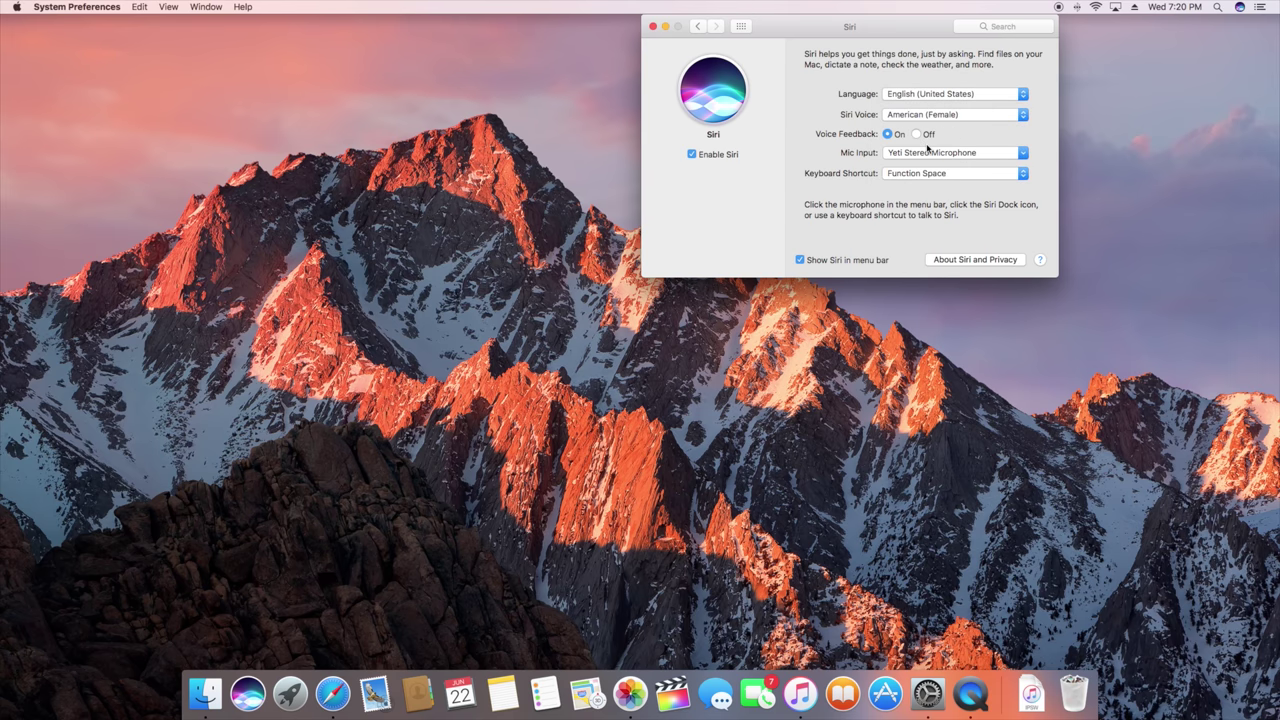
View Siri's microphone input choices and its keyboard shortcut choices, opening the custom shortcut entry
{"action": "left_click", "coordinate": [995, 150]}
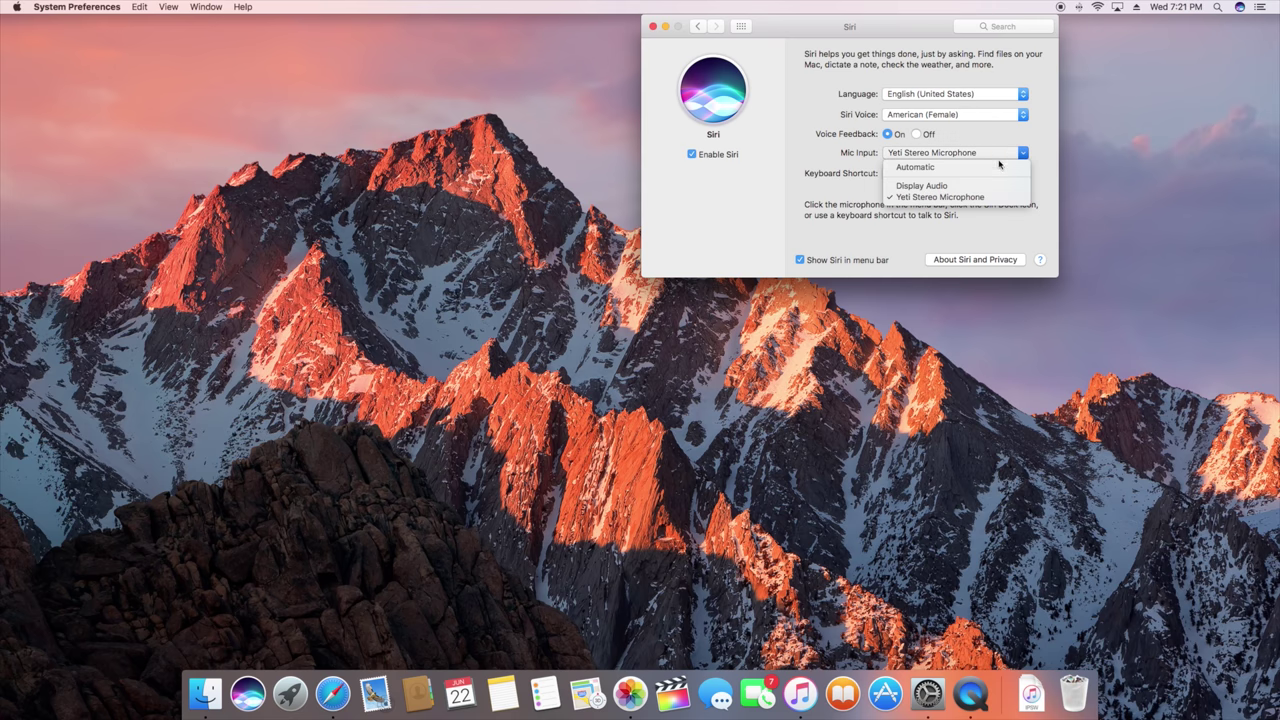
{"action": "left_click", "coordinate": [840, 189]}
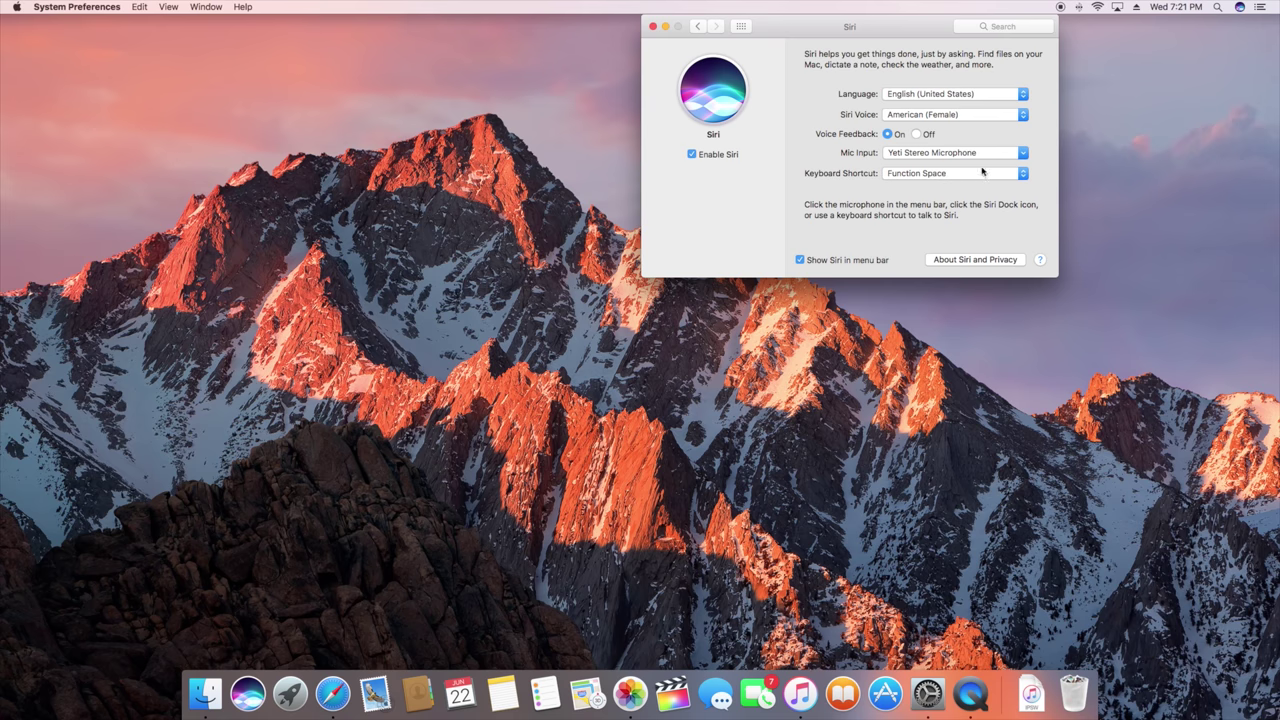
{"action": "left_click", "coordinate": [983, 174]}
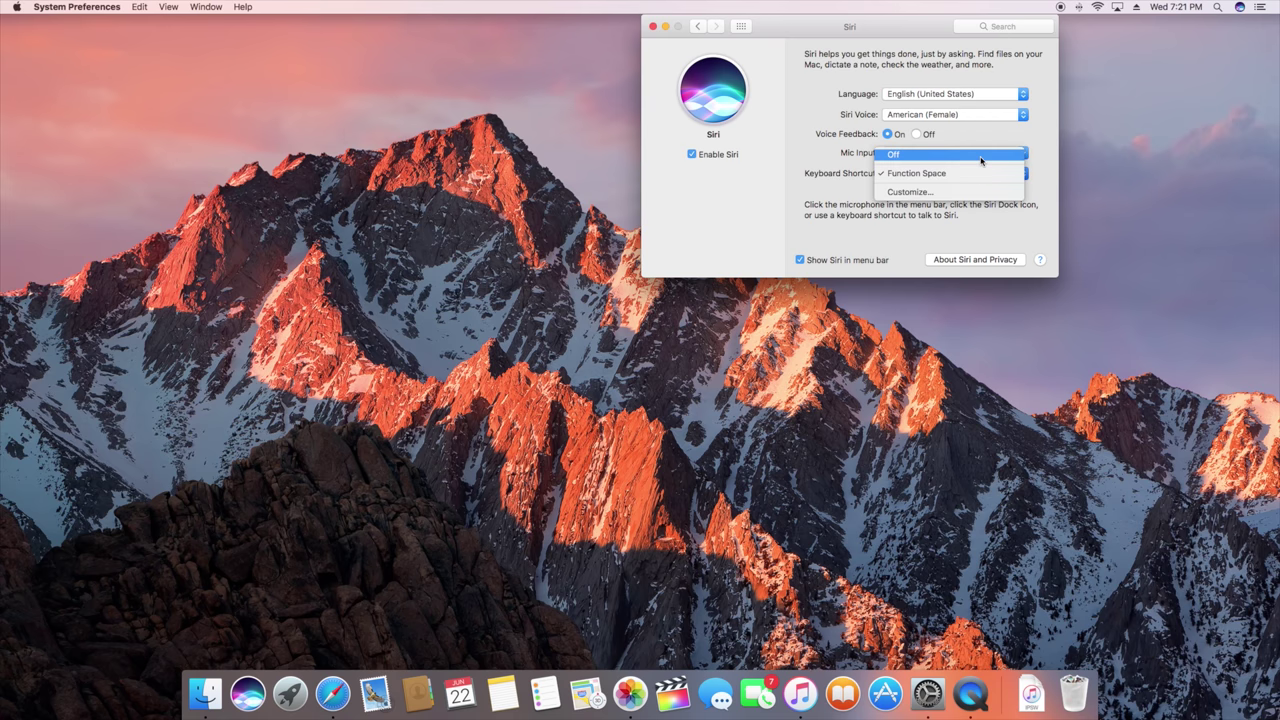
{"action": "left_click", "coordinate": [910, 191]}
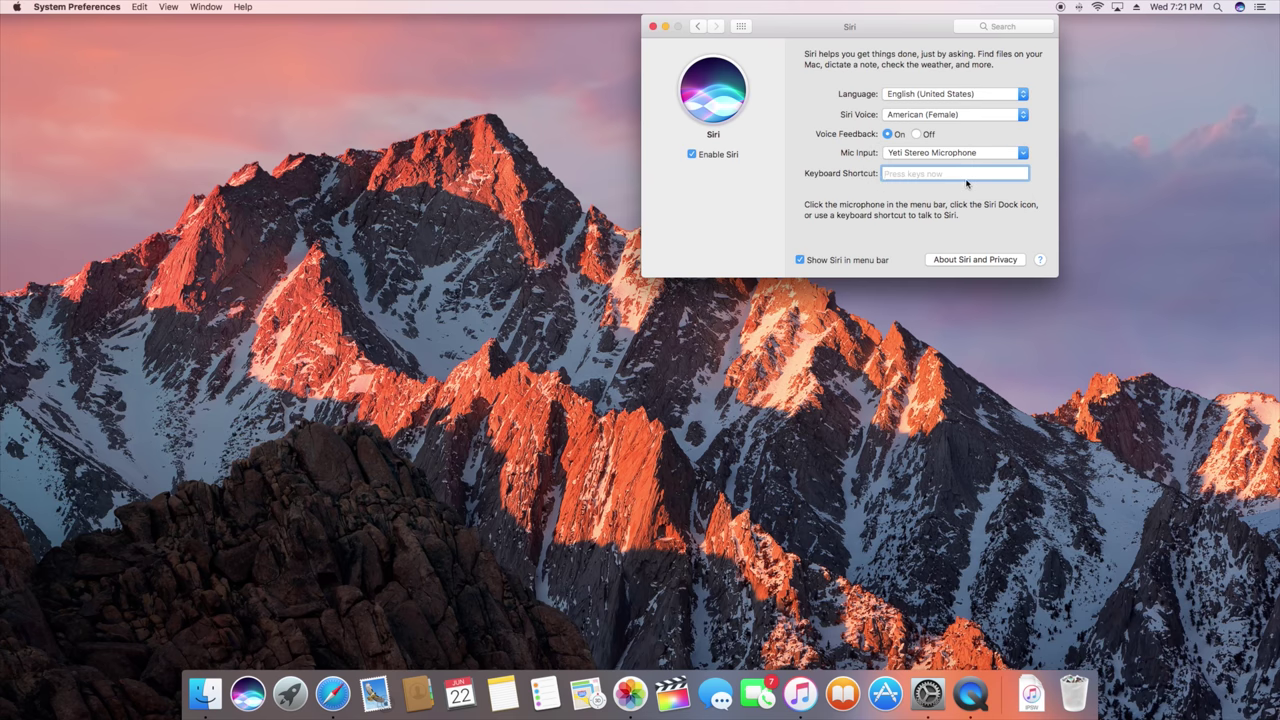
Turn the Show Siri in menu bar option off and on again, and quit System Preferences
{"action": "left_click", "coordinate": [800, 260]}
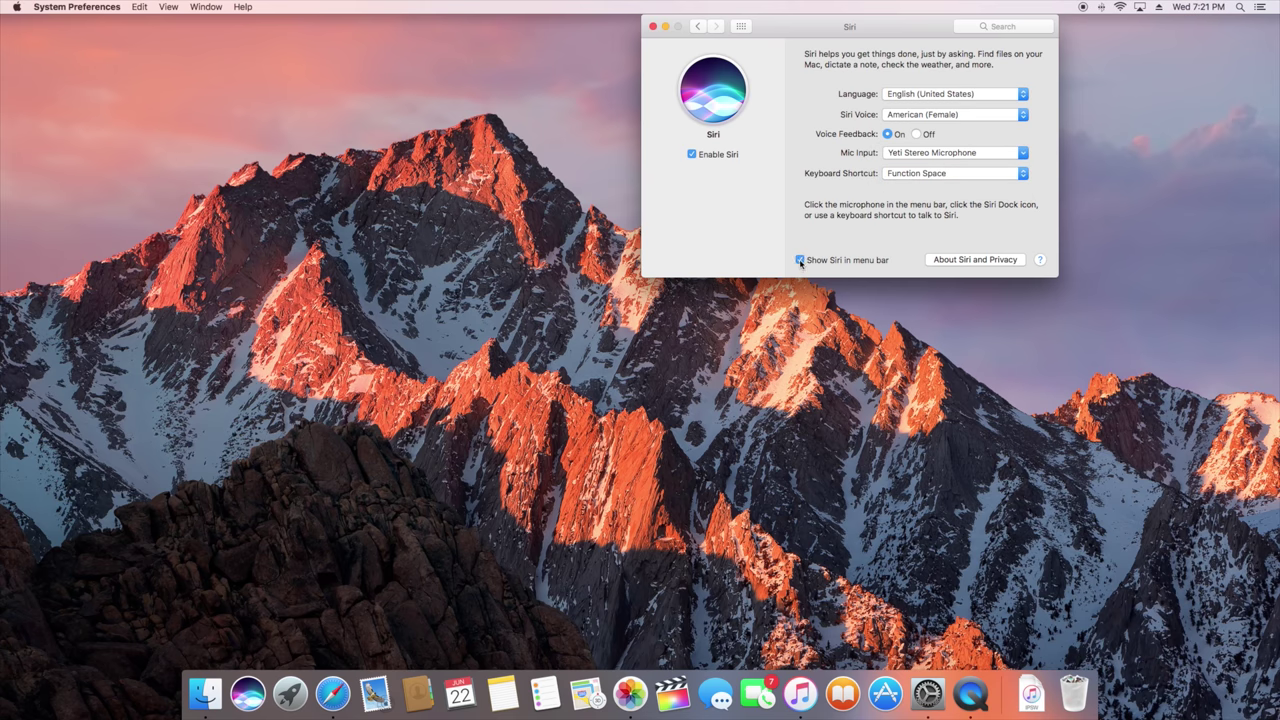
{"action": "left_click", "coordinate": [800, 261]}
{"action": "key", "text": "super+q"}
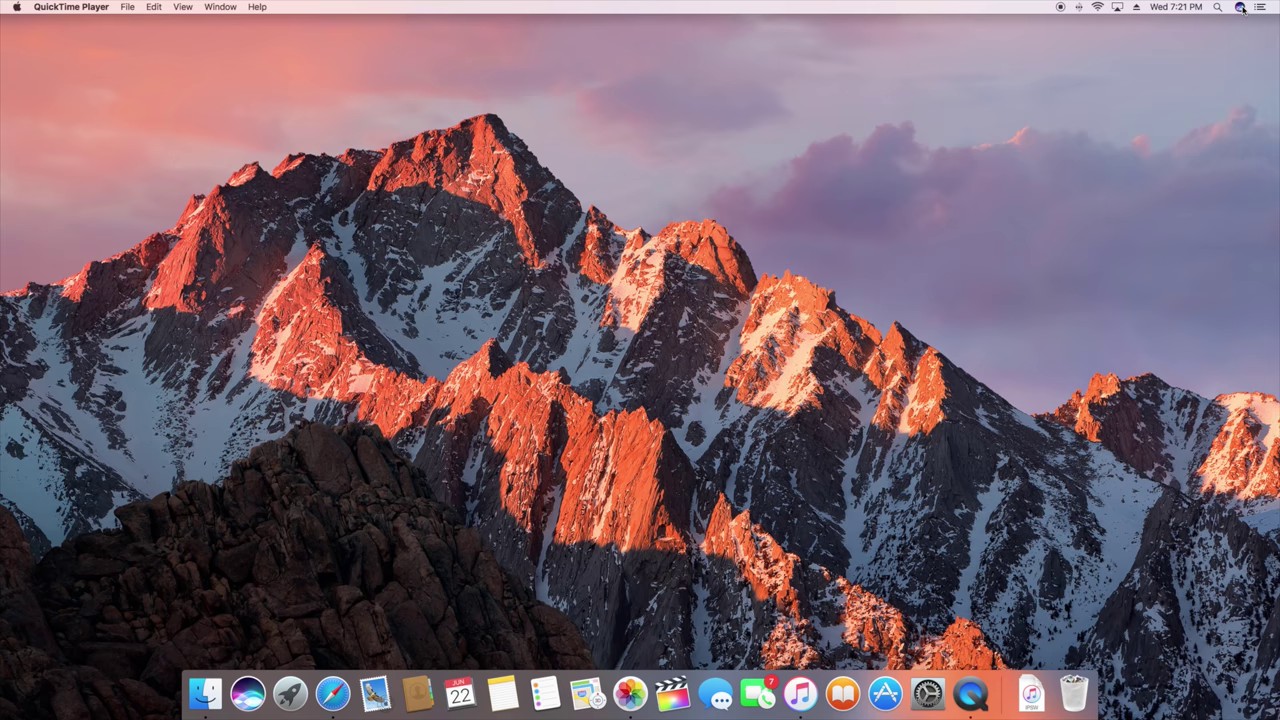
Ask Siri for tomorrow's weather, and try scheduling an 8 PM review appointment and messaging a relative, cancelling both requests
{"action": "key", "text": "super+space"}
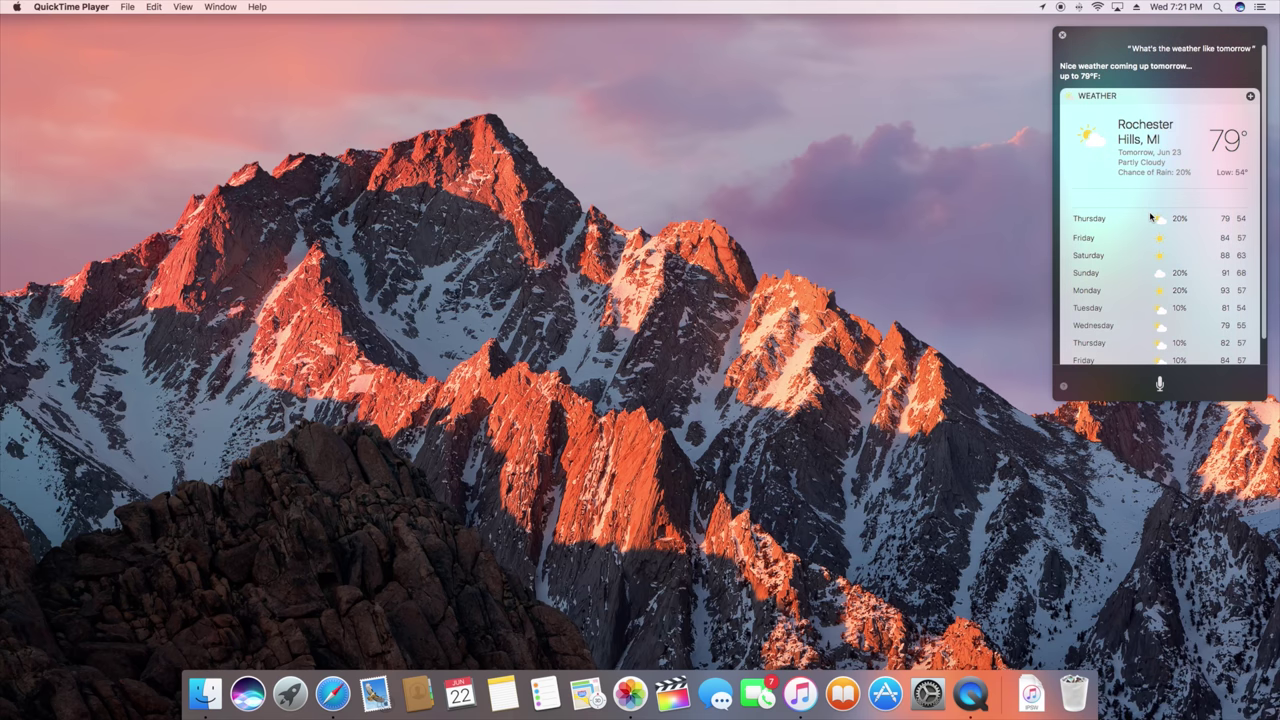
{"action": "left_click", "coordinate": [1240, 8]}
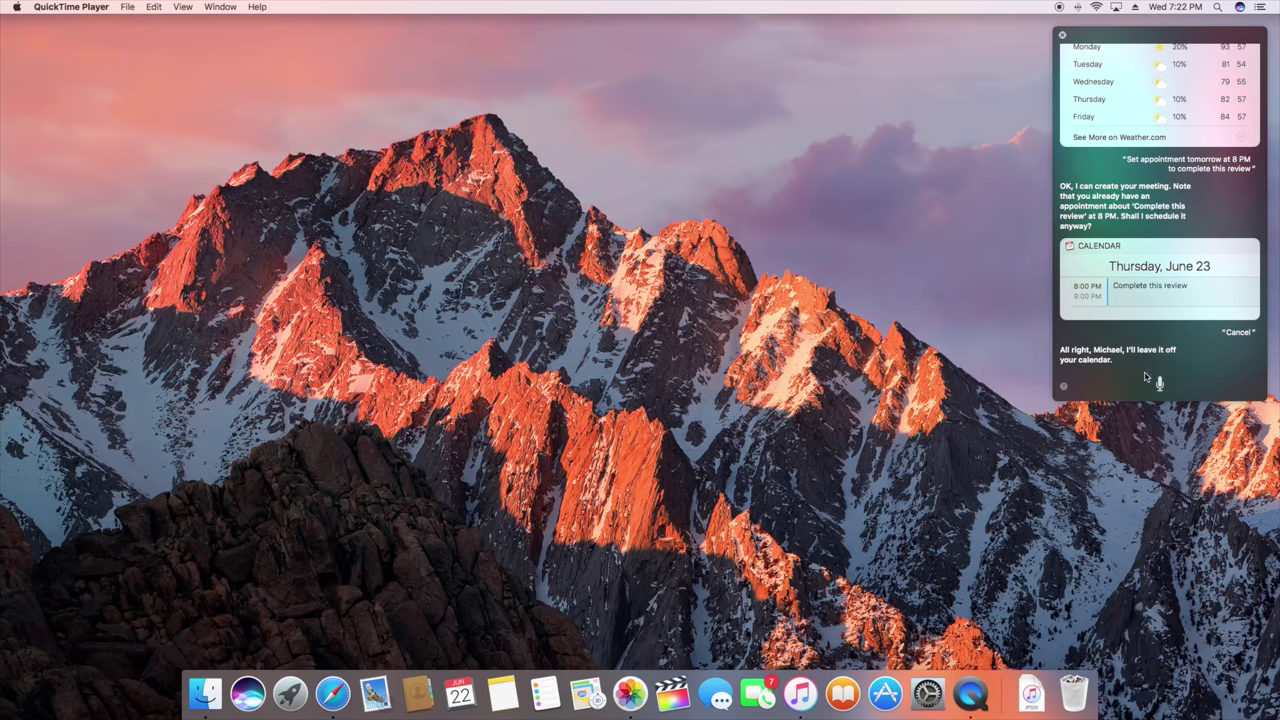
{"action": "left_click", "coordinate": [1240, 7]}
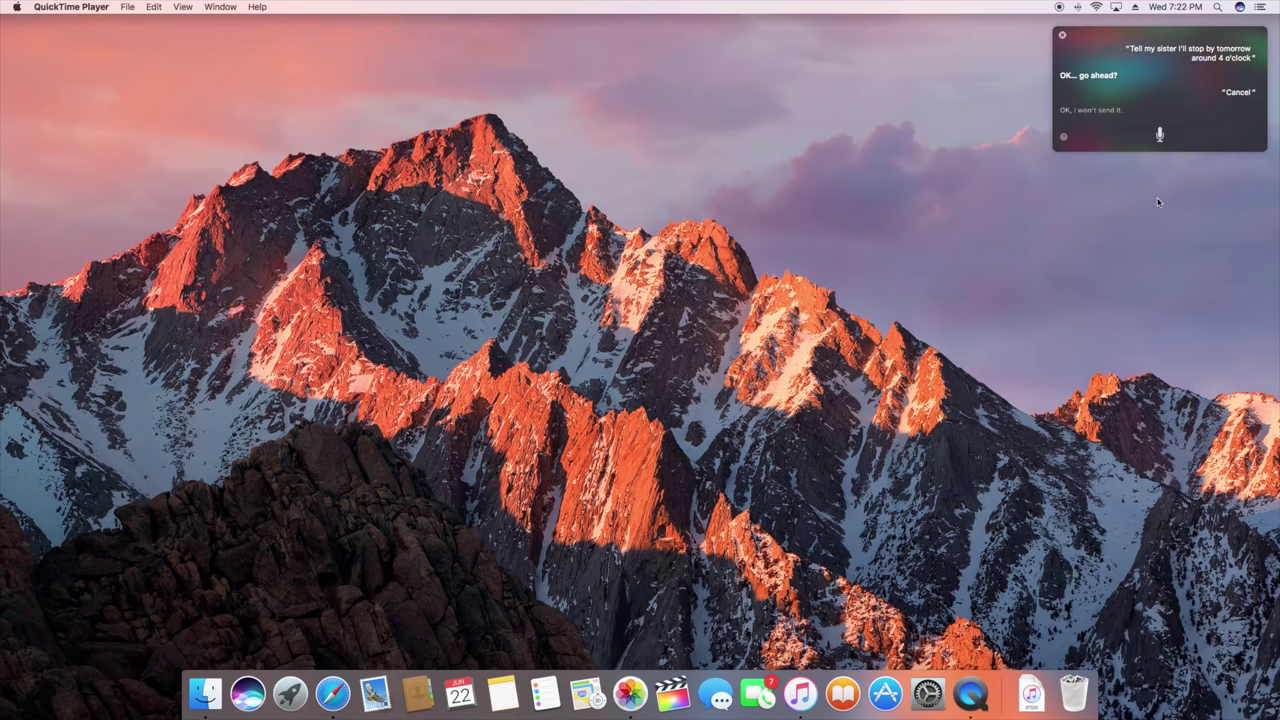
Have Siri open youtube.com in Safari and turn Bluetooth off, and switch Bluetooth back on
{"action": "left_click", "coordinate": [1240, 8]}
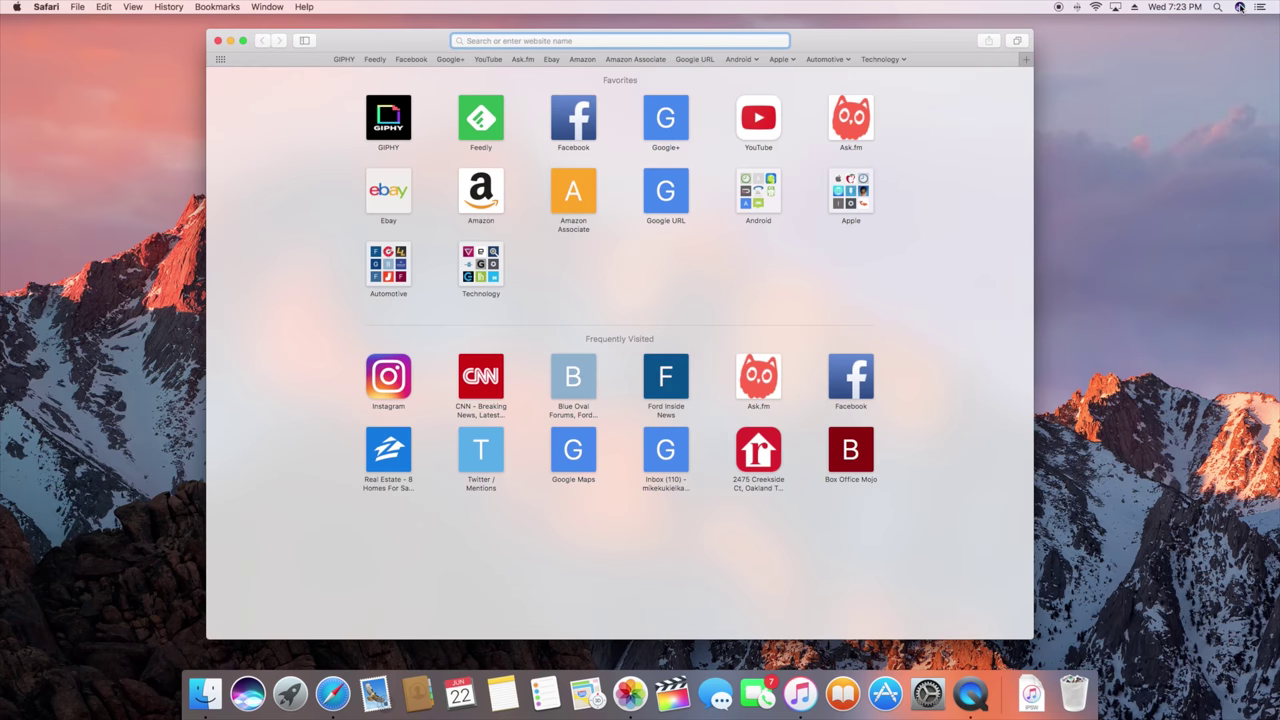
{"action": "left_click", "coordinate": [1239, 7]}
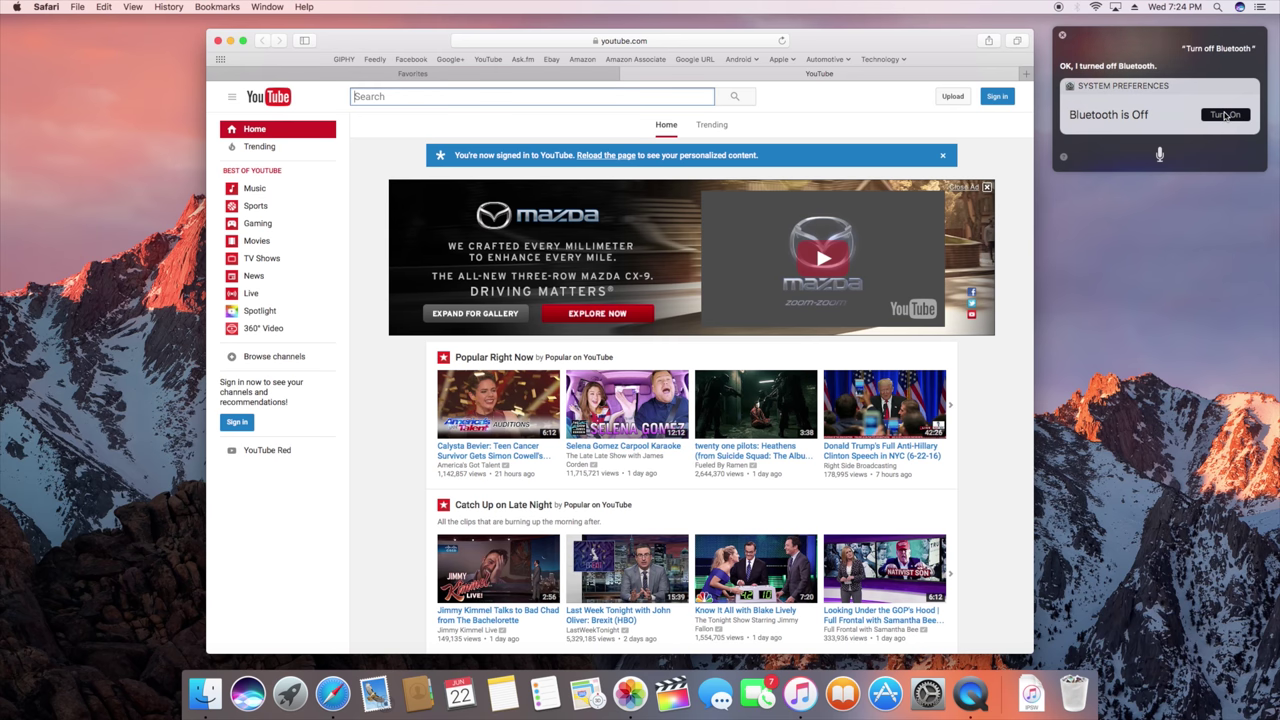
{"action": "left_click", "coordinate": [1225, 114]}
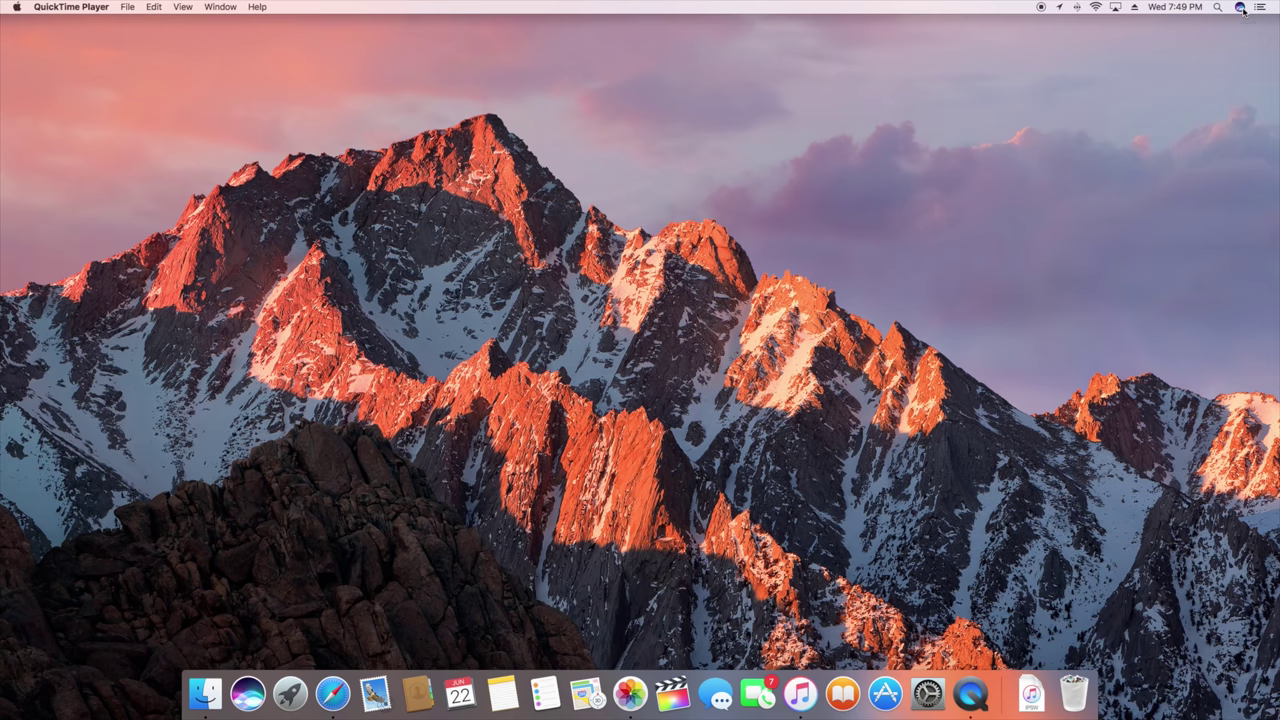
Ask Siri to show tweets from Detroit Borg and look through the returned tweets
{"action": "left_click", "coordinate": [1241, 8]}
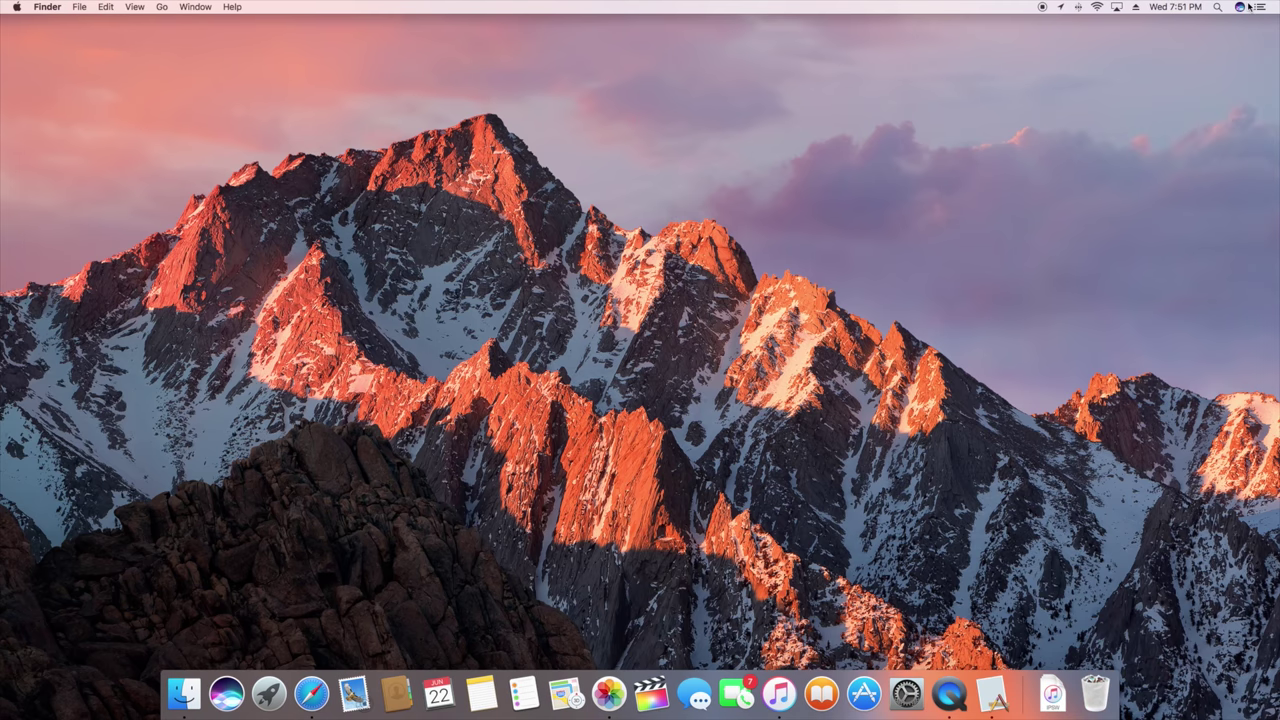
{"action": "left_click", "coordinate": [1244, 8]}
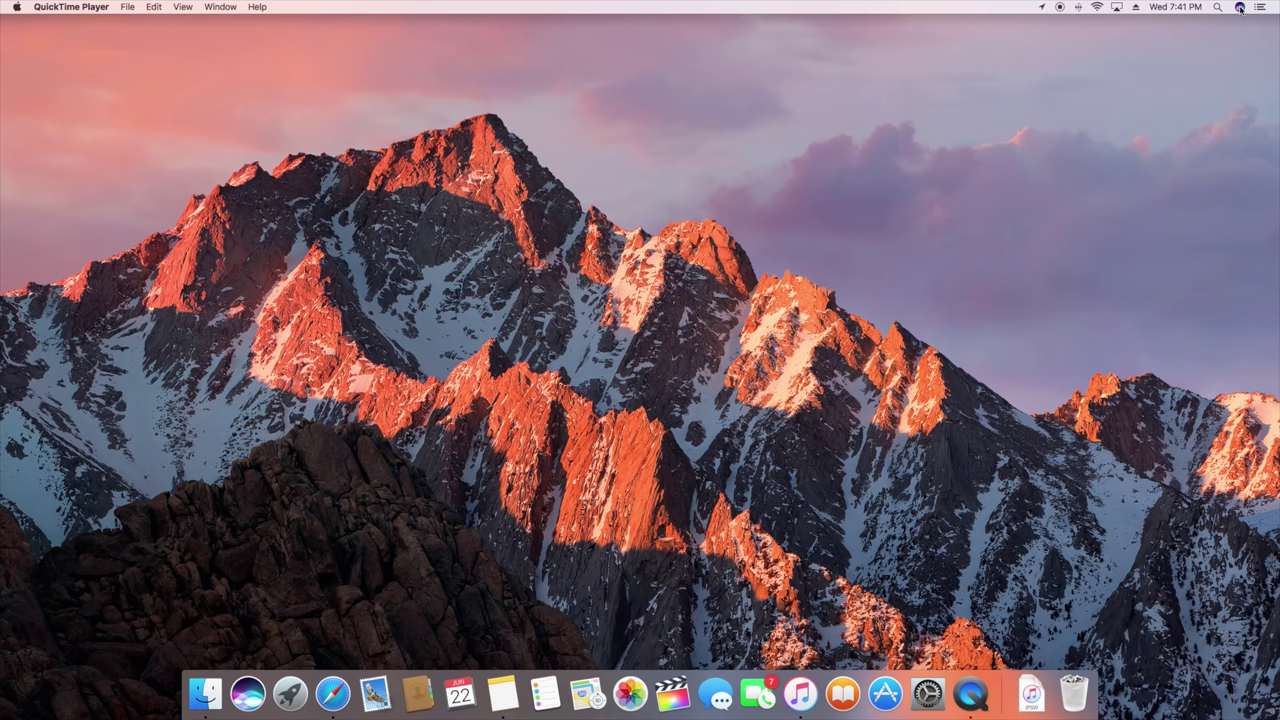
{"action": "left_click", "coordinate": [1239, 8]}
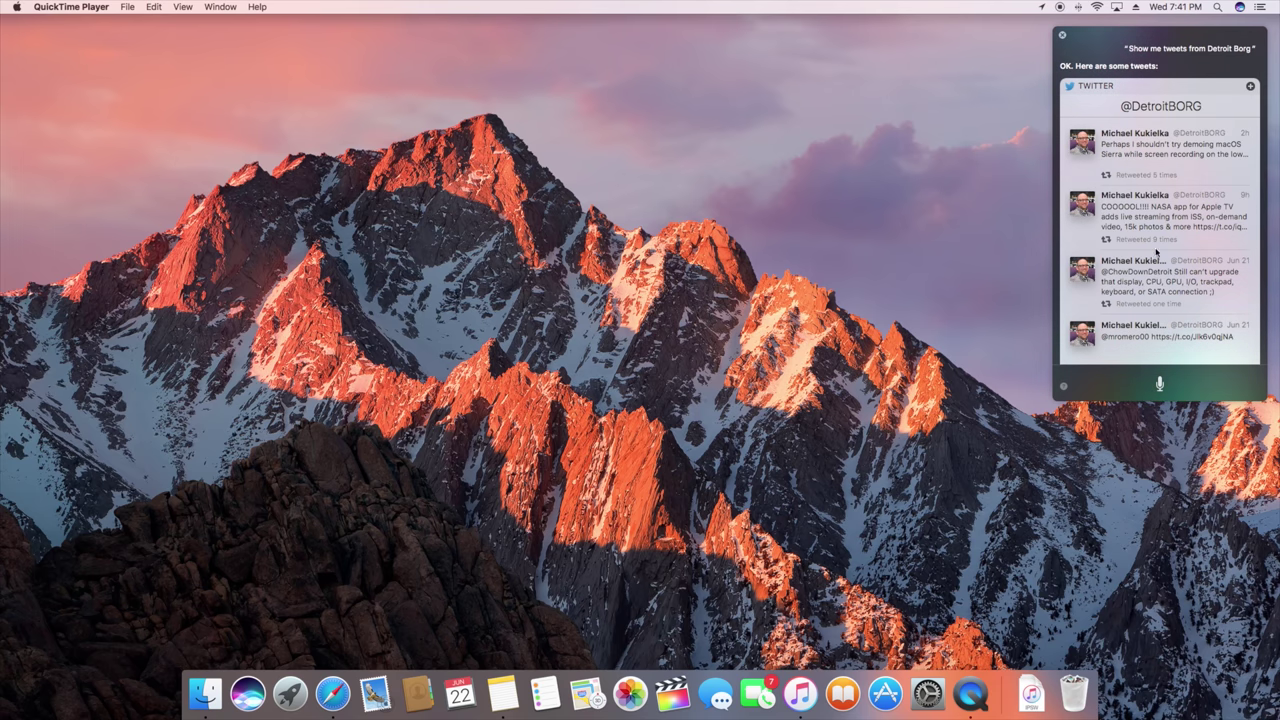
{"action": "scroll", "coordinate": [1157, 253], "scroll_direction": "down", "scroll_amount": 5}
{"action": "scroll", "coordinate": [1152, 250], "scroll_direction": "up", "scroll_amount": 5}
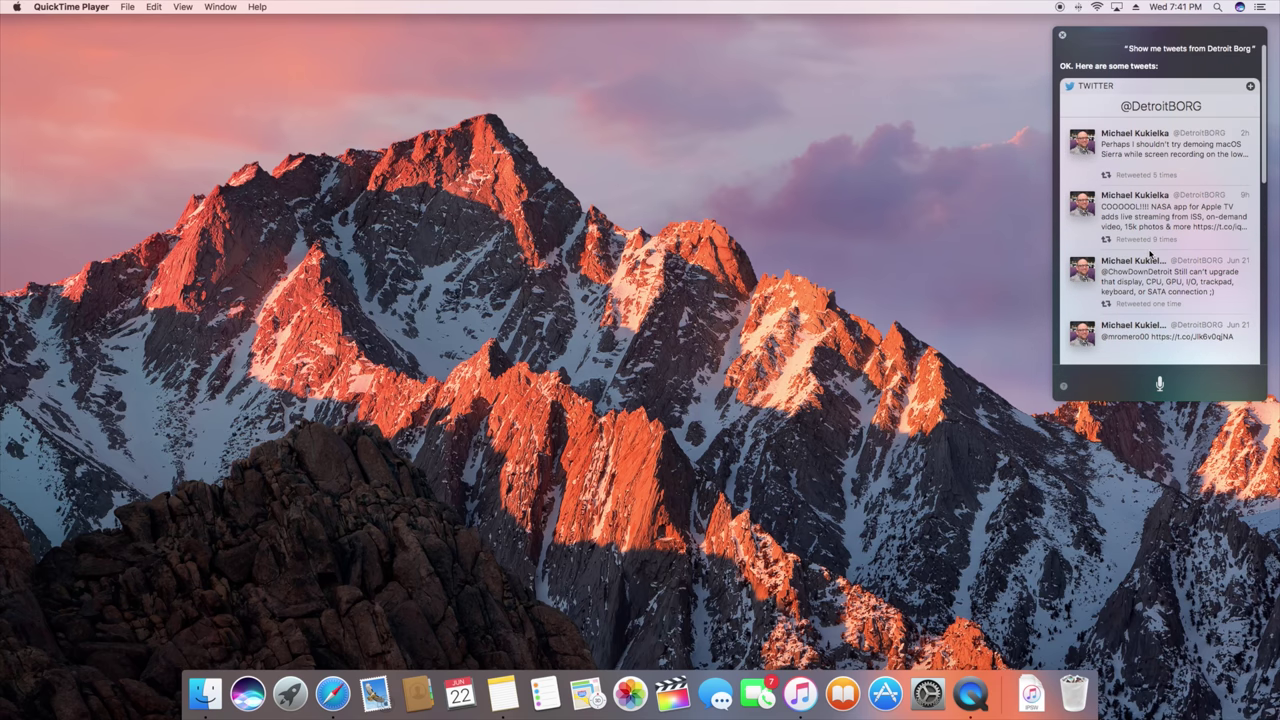
{"action": "left_click", "coordinate": [1250, 88]}
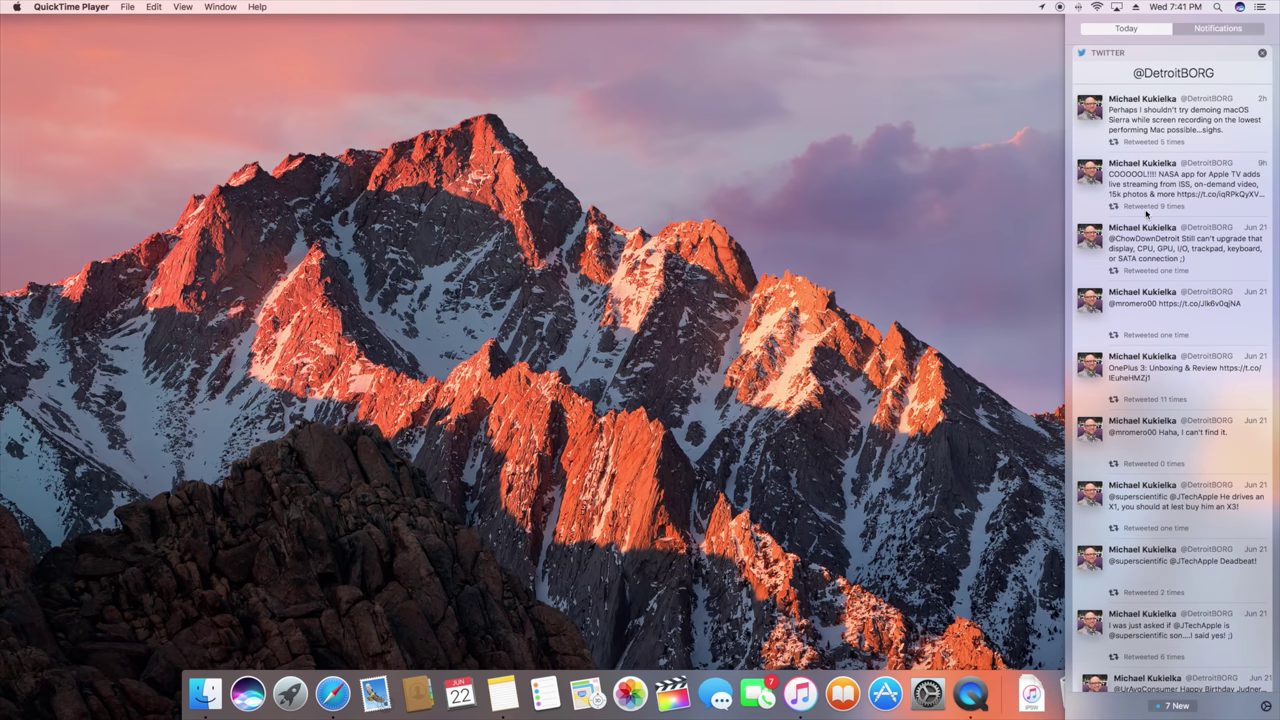
{"action": "scroll", "coordinate": [1147, 211], "scroll_direction": "up", "scroll_amount": 3}
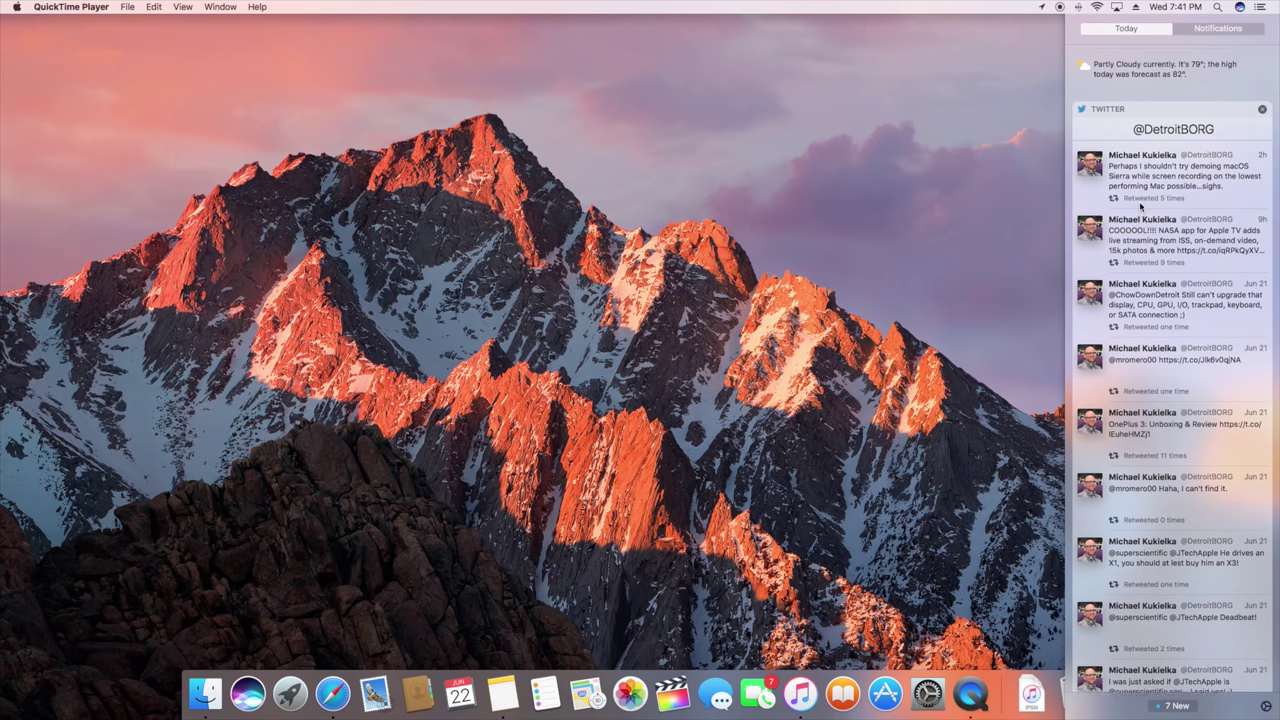
{"action": "scroll", "coordinate": [1140, 207], "scroll_direction": "up", "scroll_amount": 3}
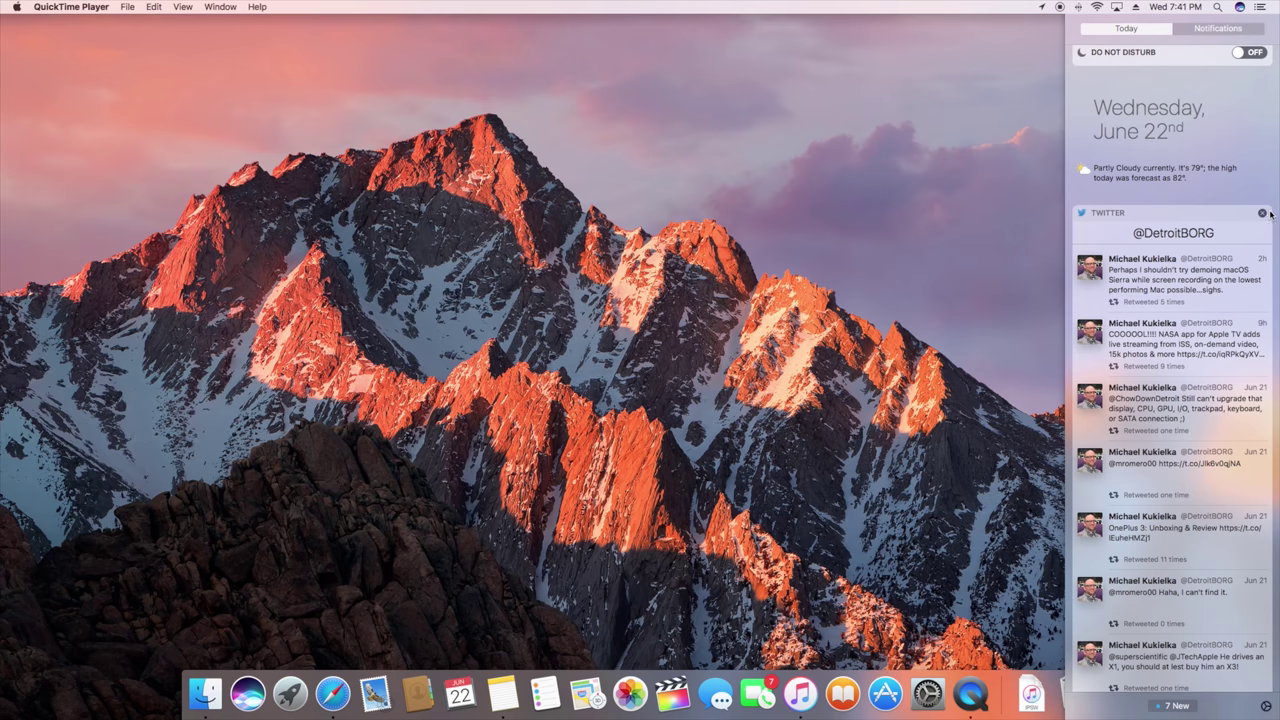
{"action": "left_click", "coordinate": [1190, 90]}
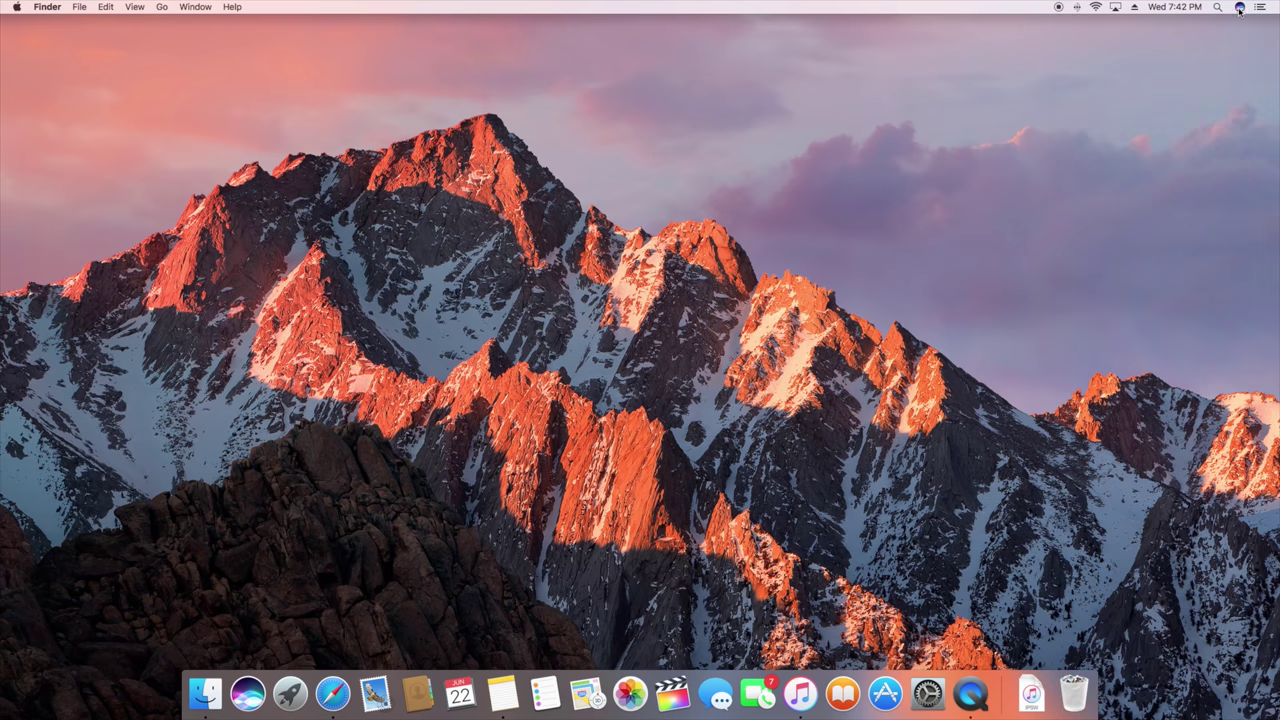
Search for Yorky images with Siri, insert the first picture into the yorkies note, and open more images in Safari
{"action": "key", "text": "super+space"}
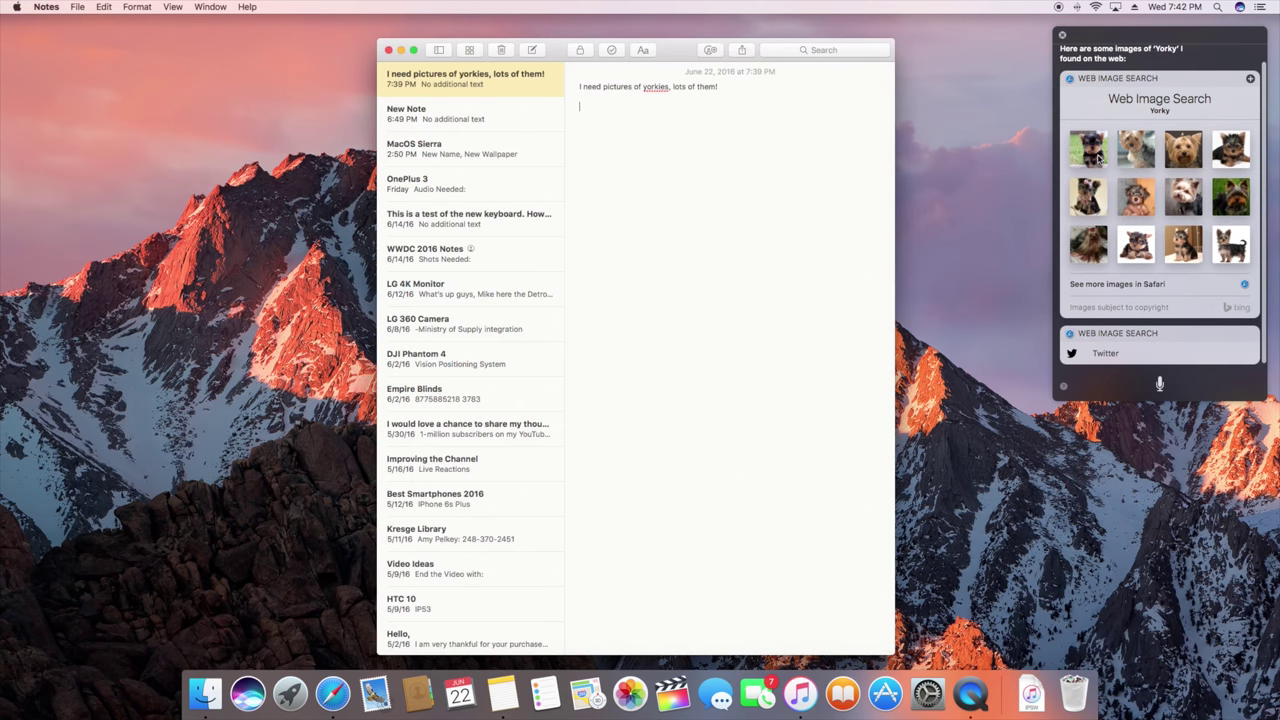
{"action": "left_click_drag", "start_coordinate": [1099, 155], "coordinate": [664, 242]}
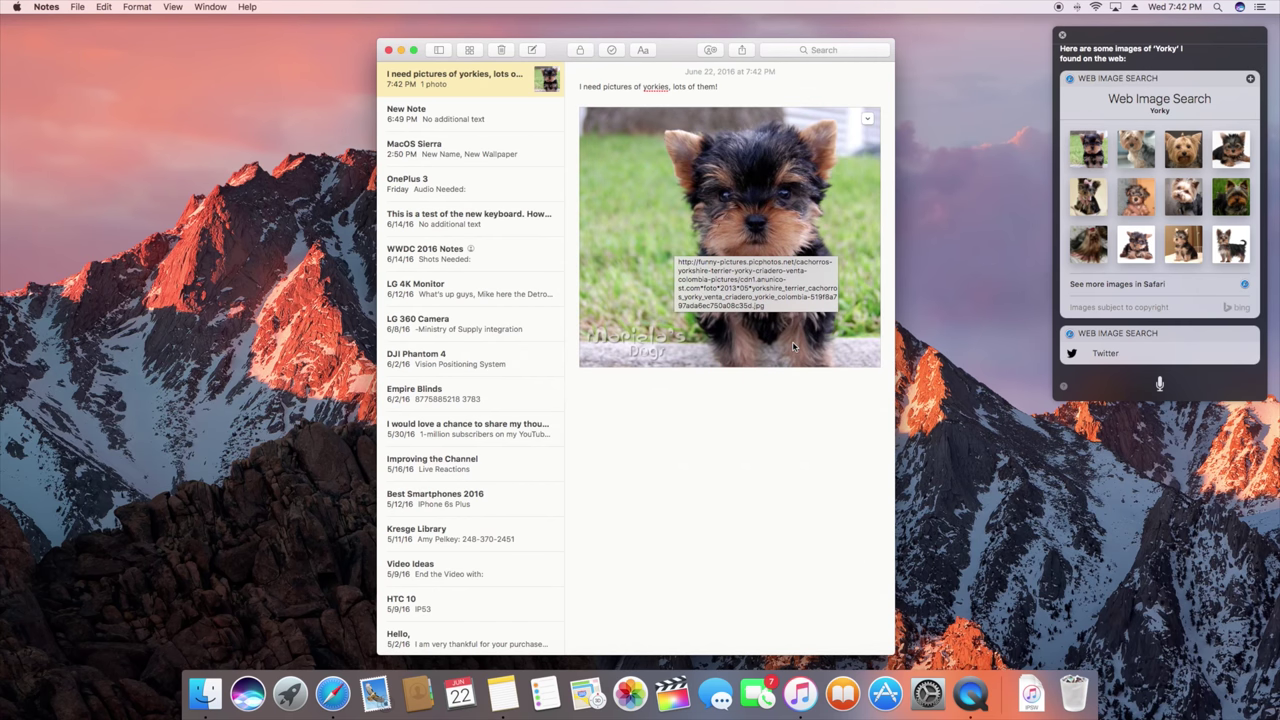
{"action": "left_click", "coordinate": [1181, 286]}
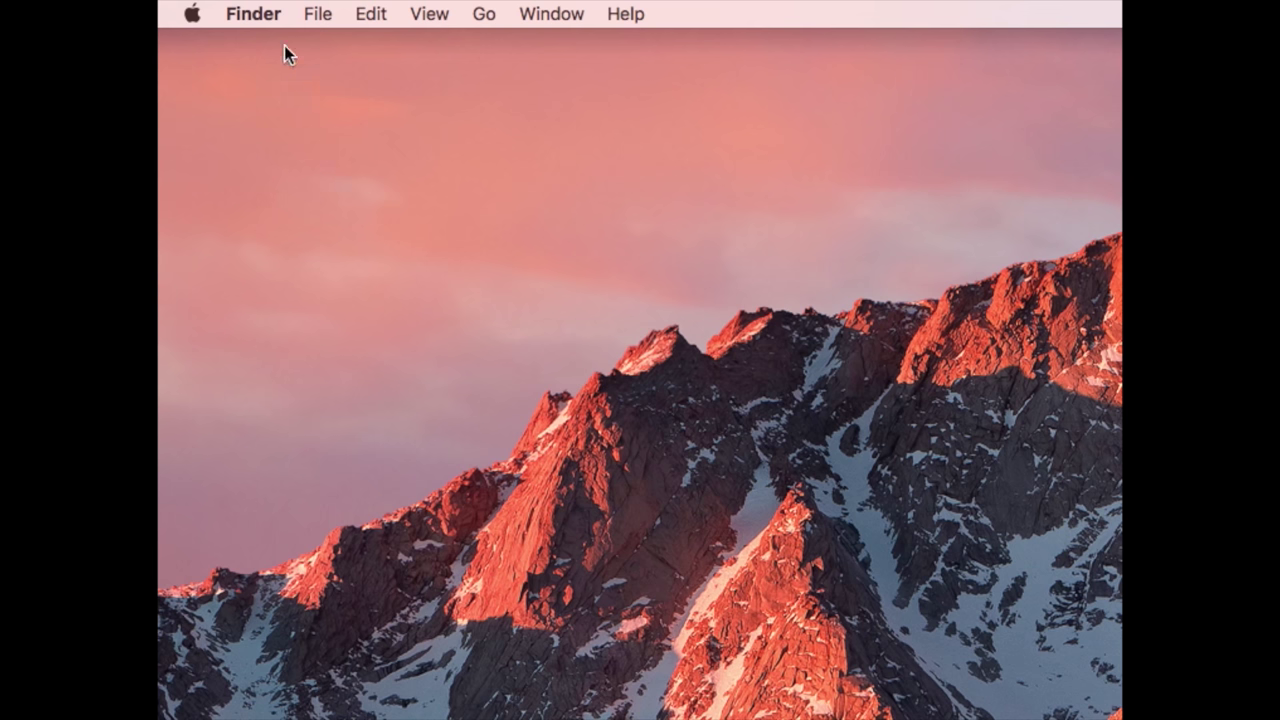
Turn on keeping folders on top when sorting by name in the advanced Finder preferences
{"action": "left_click", "coordinate": [274, 14]}
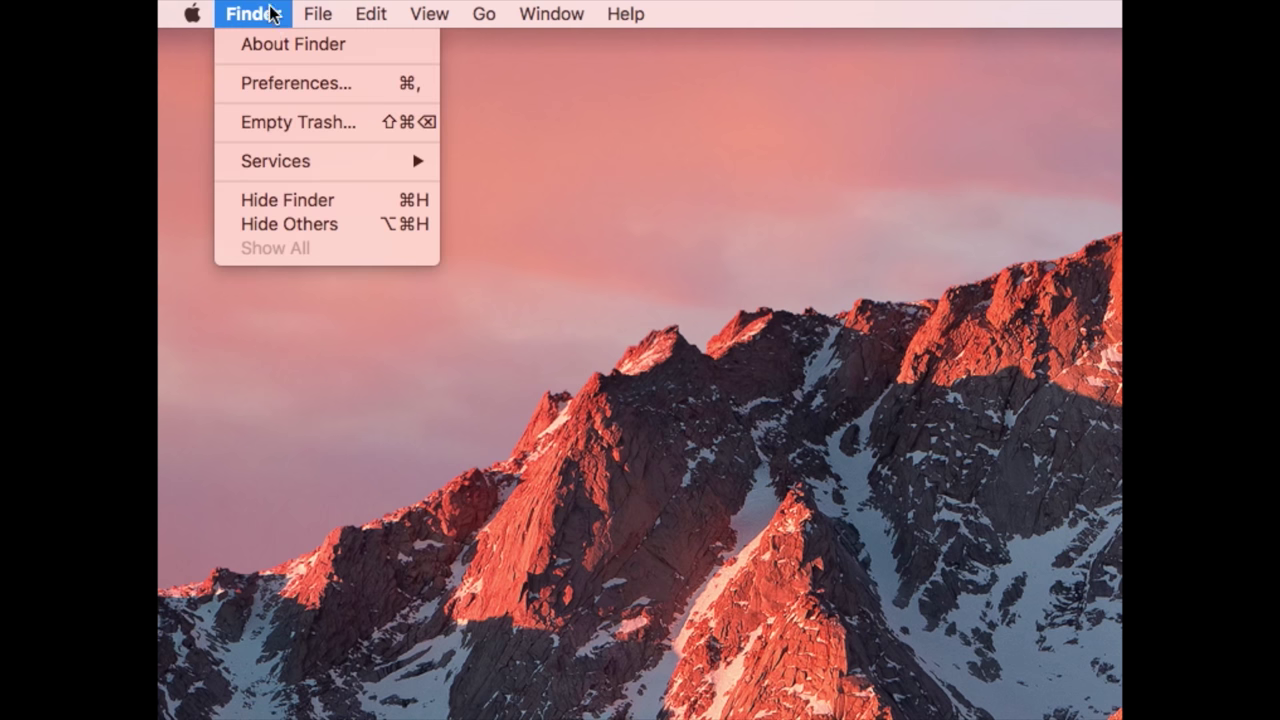
{"action": "left_click", "coordinate": [280, 83]}
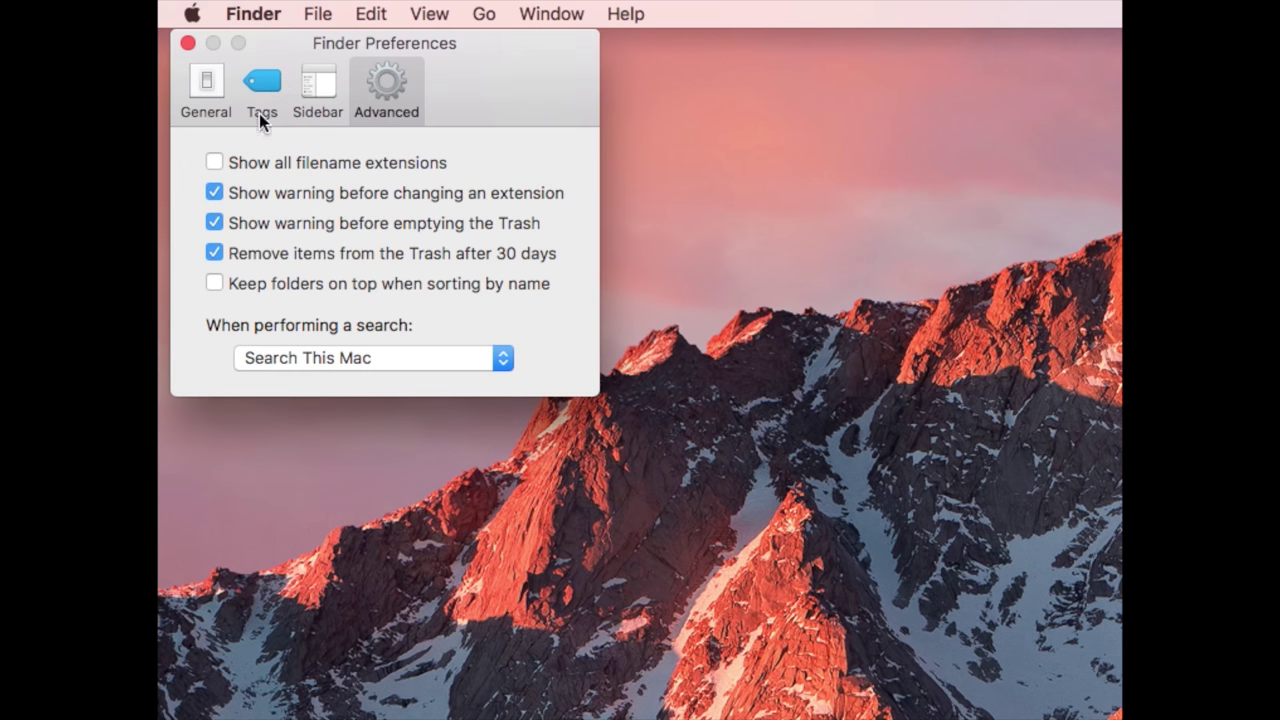
{"action": "left_click", "coordinate": [215, 283]}
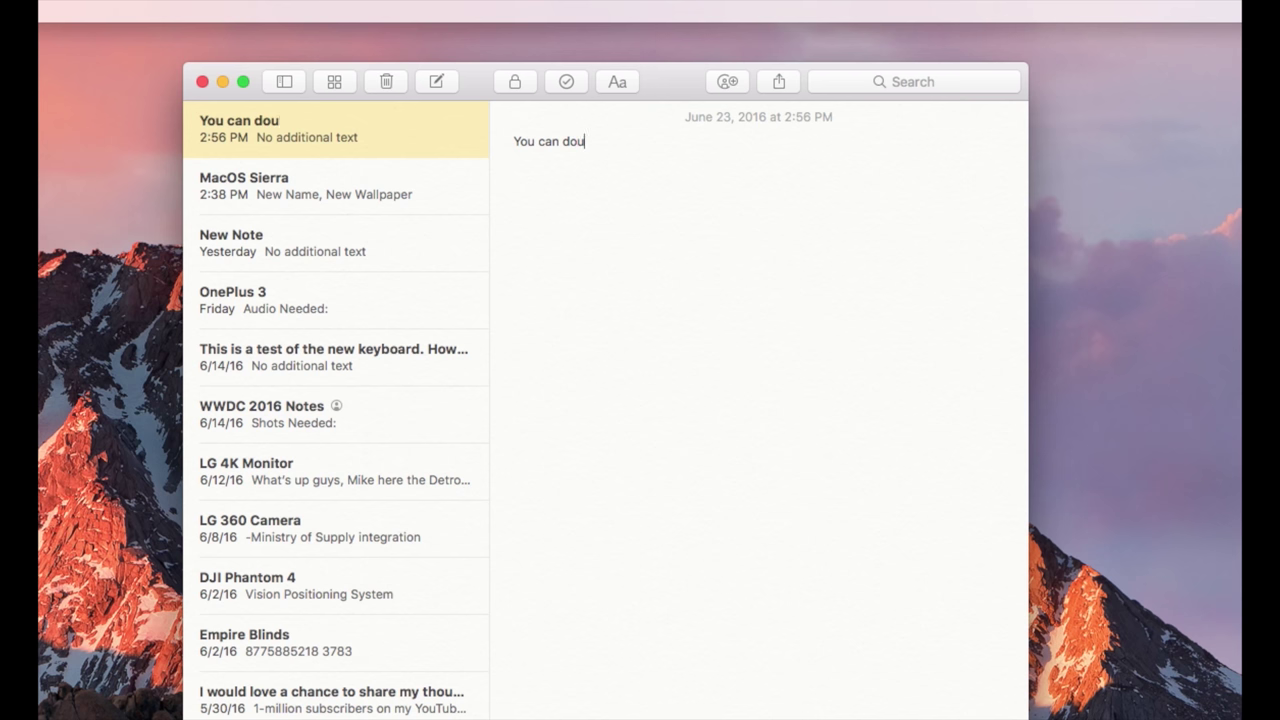
Continue the new note's line to read "You can double space for a period now. Just like iOS. Haha. Coo"
{"action": "type", "text": "ble spac"}
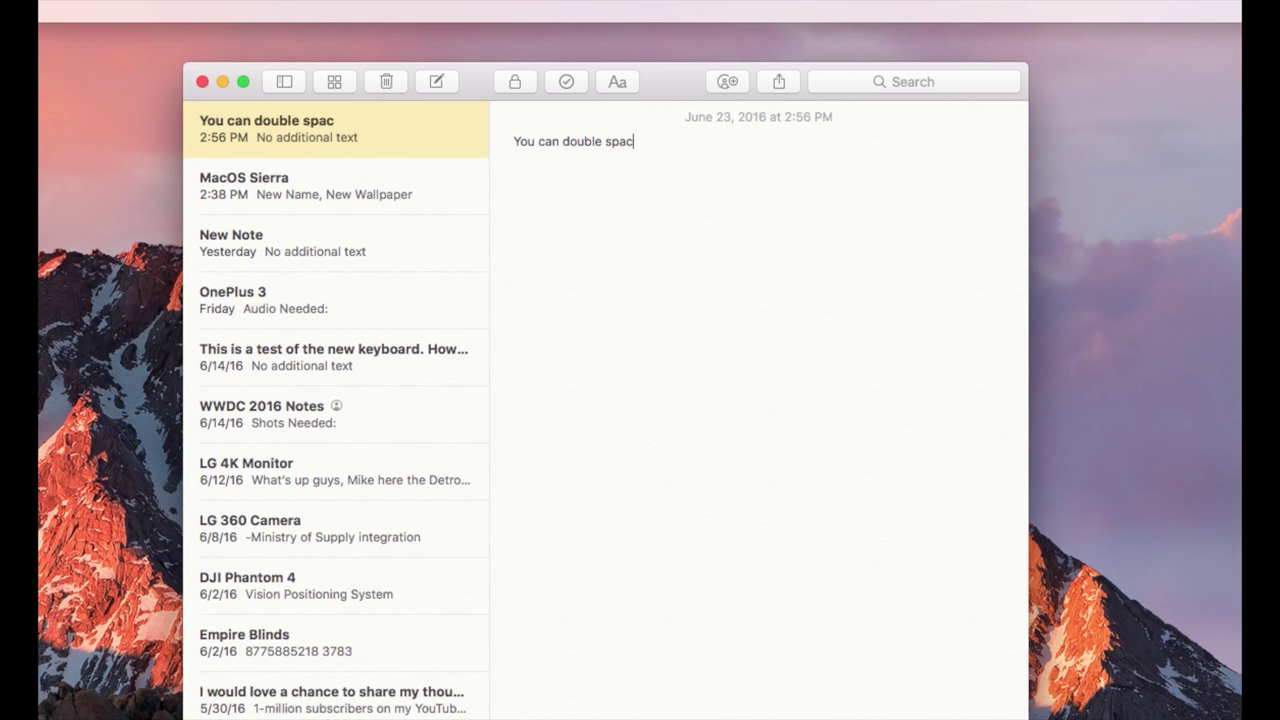
{"action": "type", "text": "e for a period now.  Ju"}
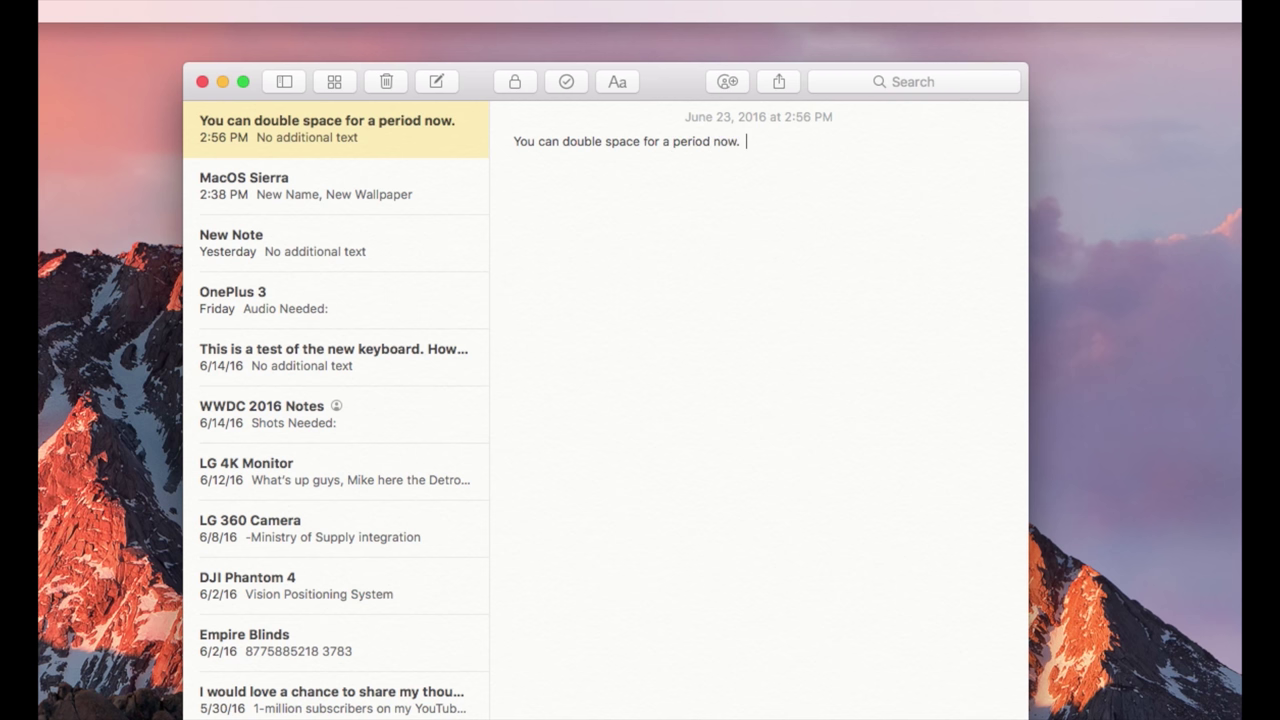
{"action": "type", "text": "st like iOS. Haha.  Coo"}
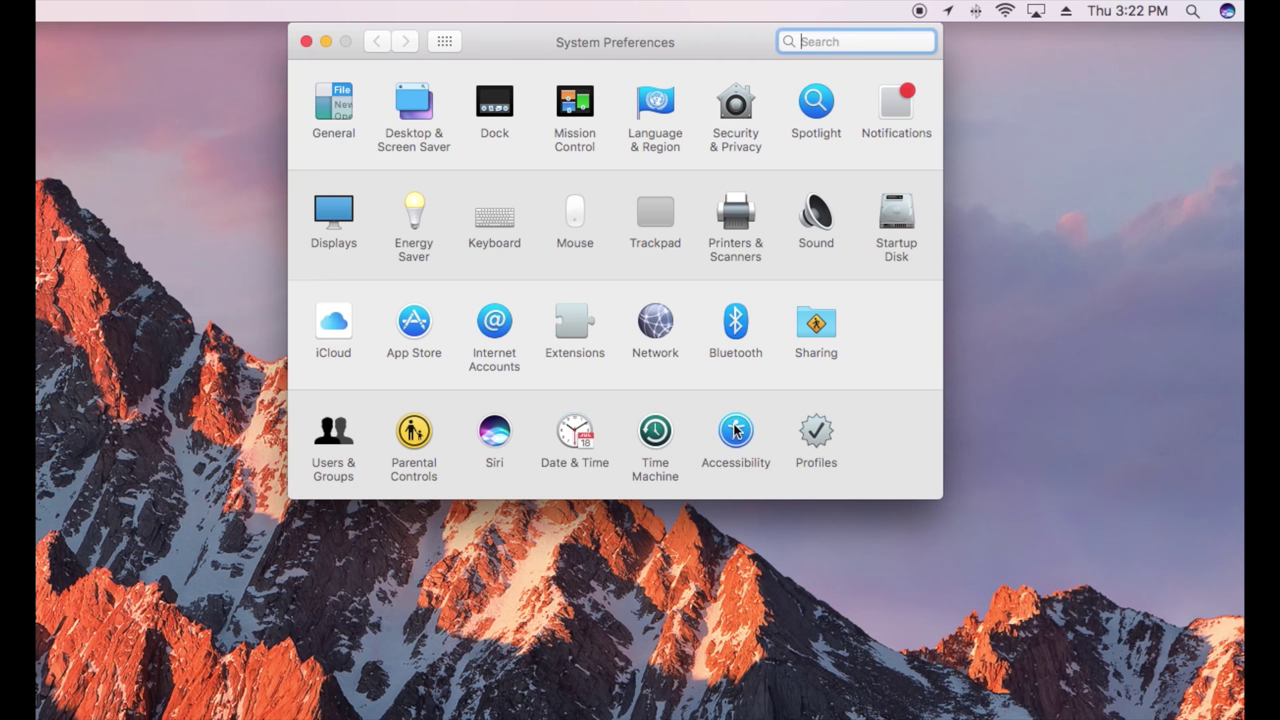
Enable Dwell Control in the Accessibility preferences and move its Home panel up over the preferences window
{"action": "left_click", "coordinate": [733, 424]}
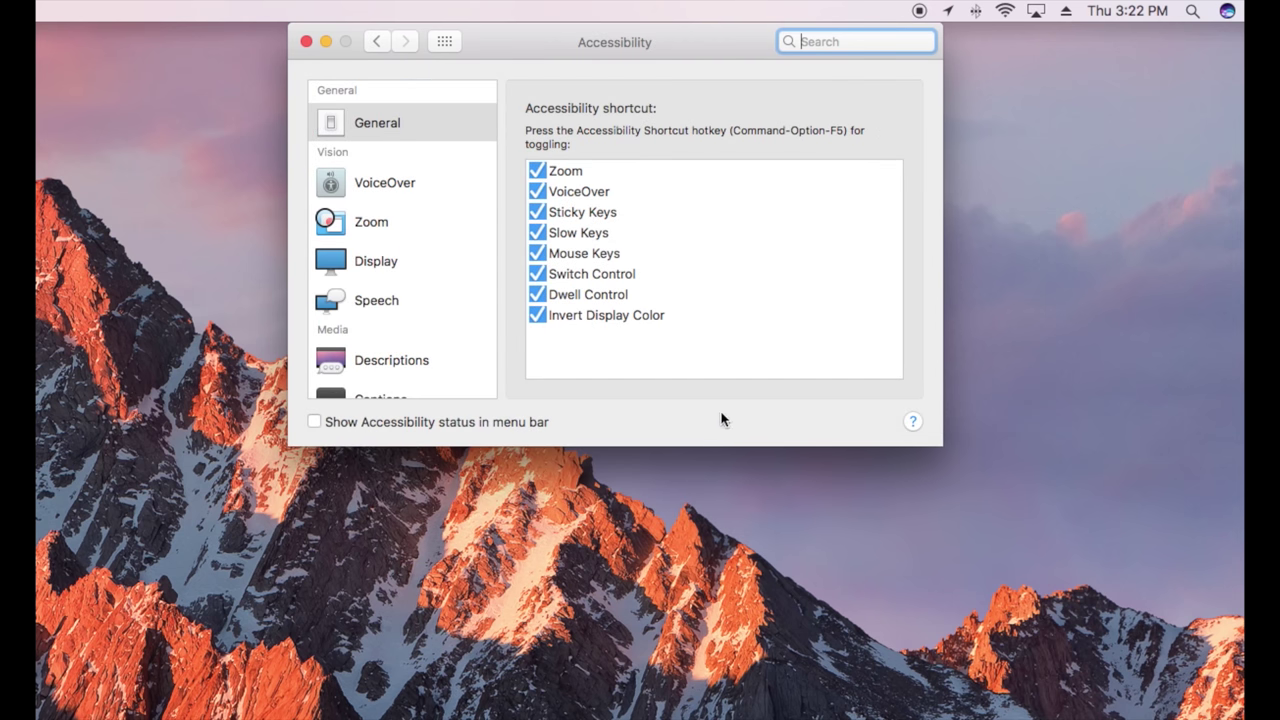
{"action": "scroll", "coordinate": [449, 360], "scroll_direction": "down", "scroll_amount": 5}
{"action": "left_click", "coordinate": [430, 378]}
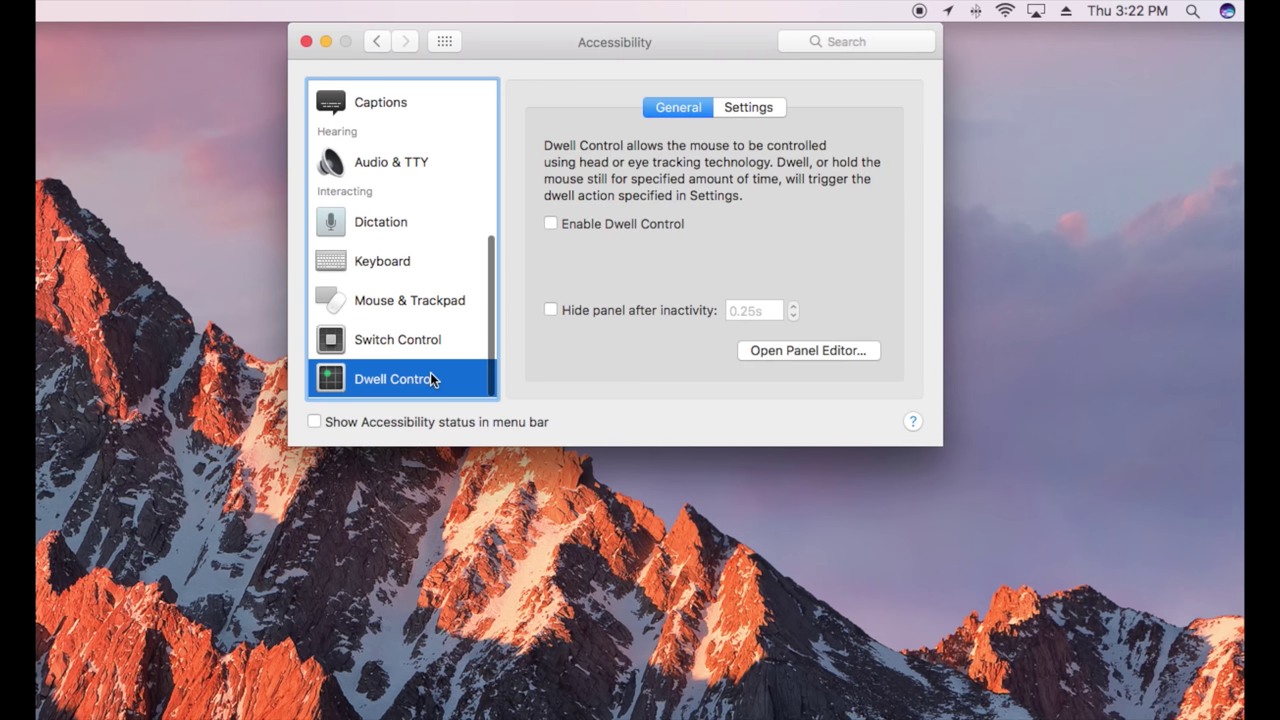
{"action": "left_click", "coordinate": [605, 222]}
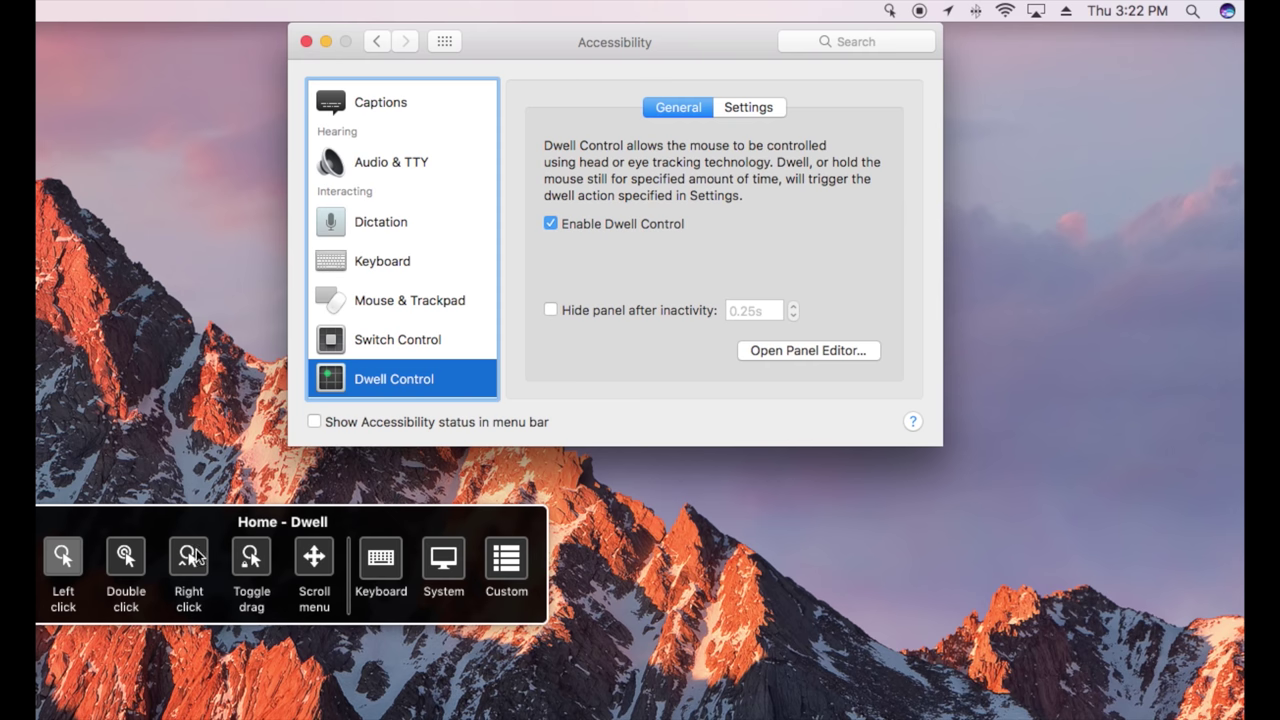
{"action": "left_click_drag", "start_coordinate": [266, 524], "coordinate": [569, 206]}
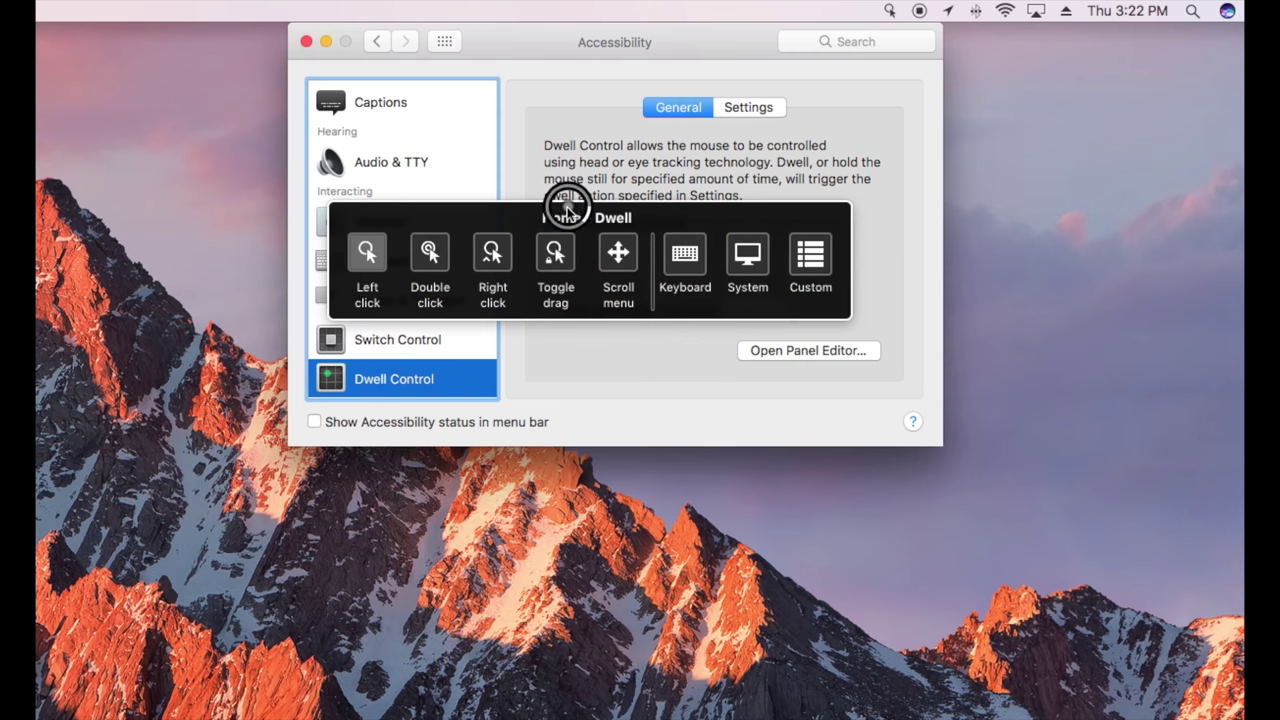